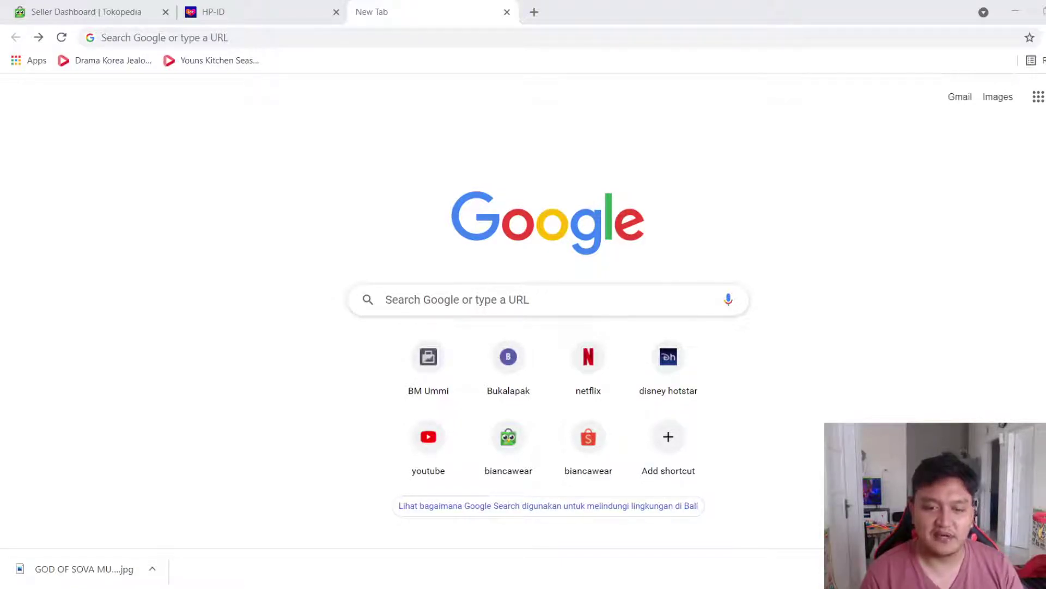
key("alt+Tab")
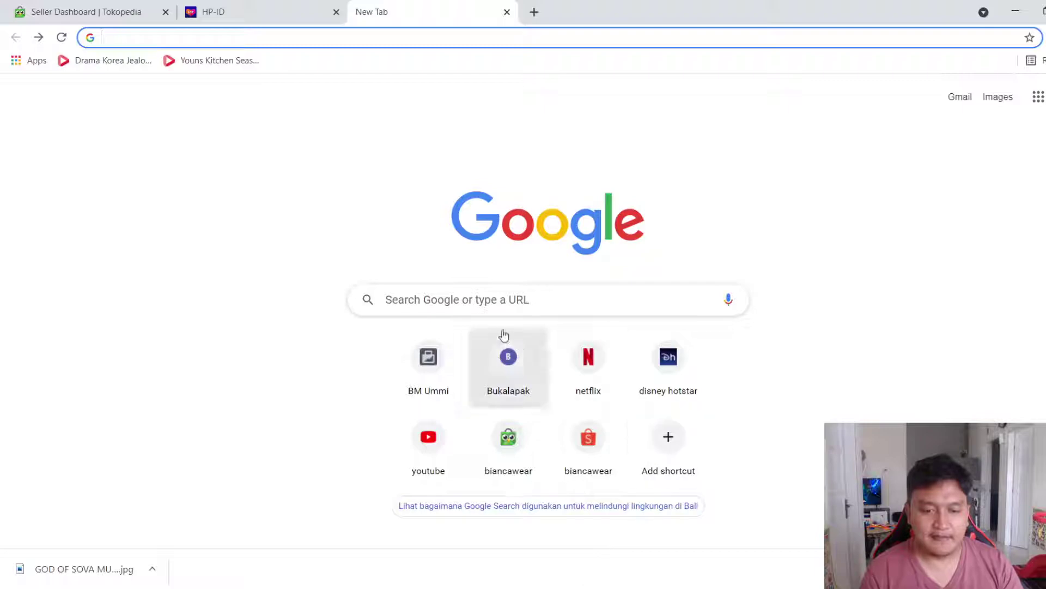
left_click(269, 42)
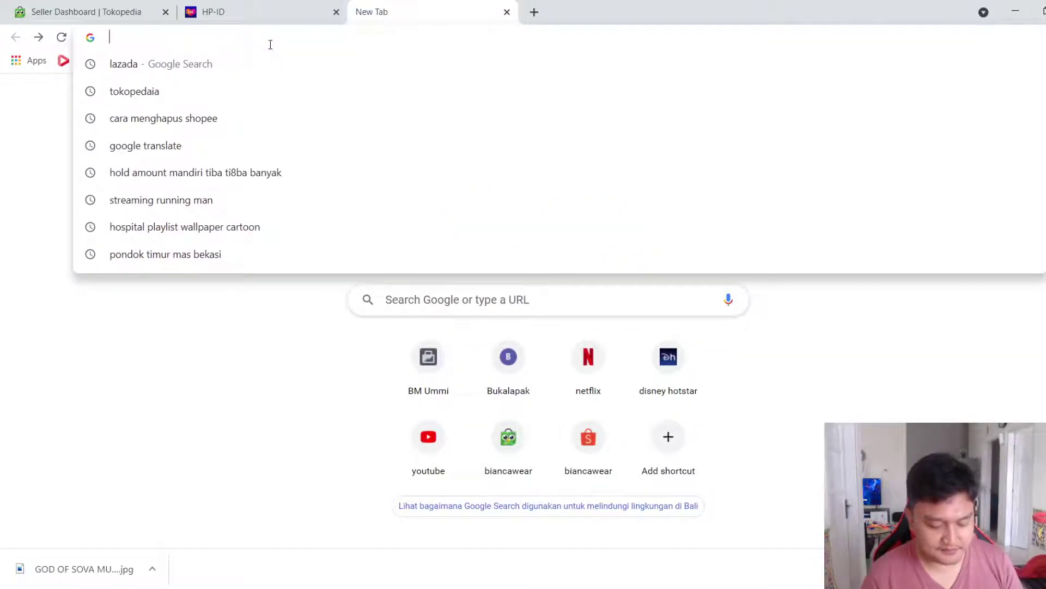
type("https://safirawear.berdu.pw/")
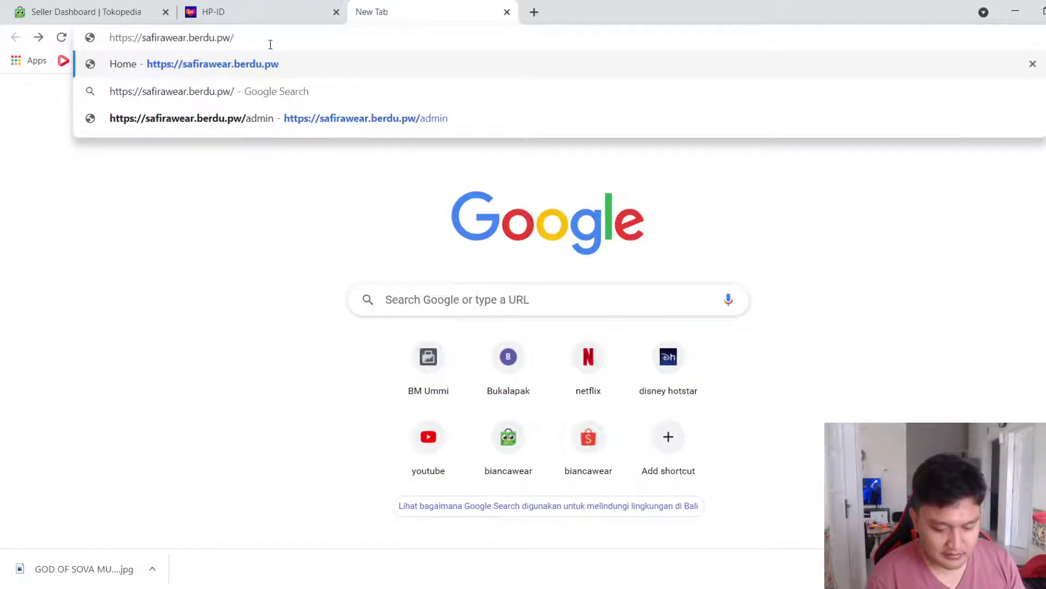
type("/")
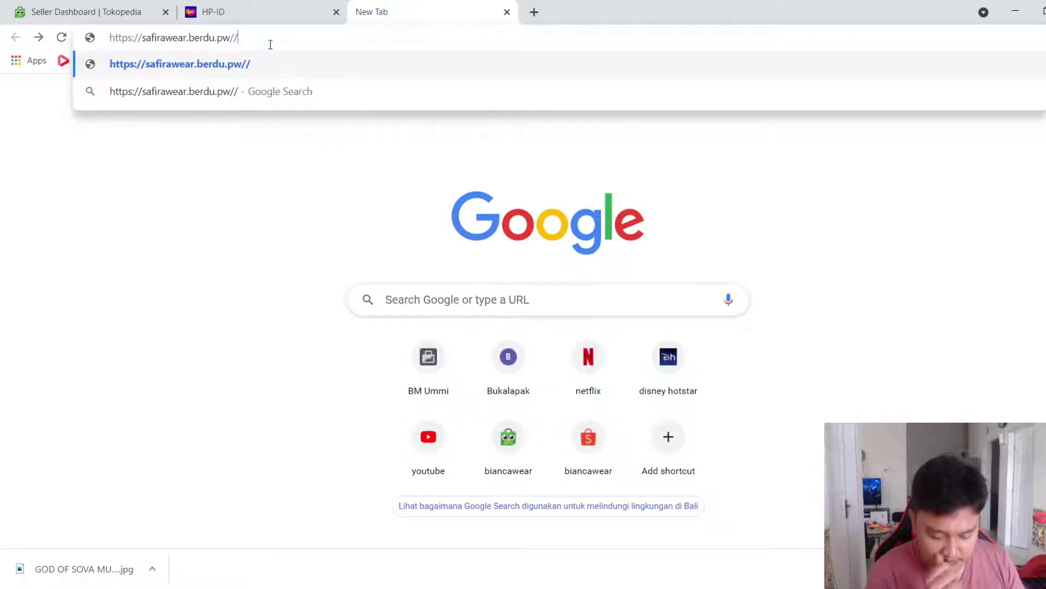
type("admin")
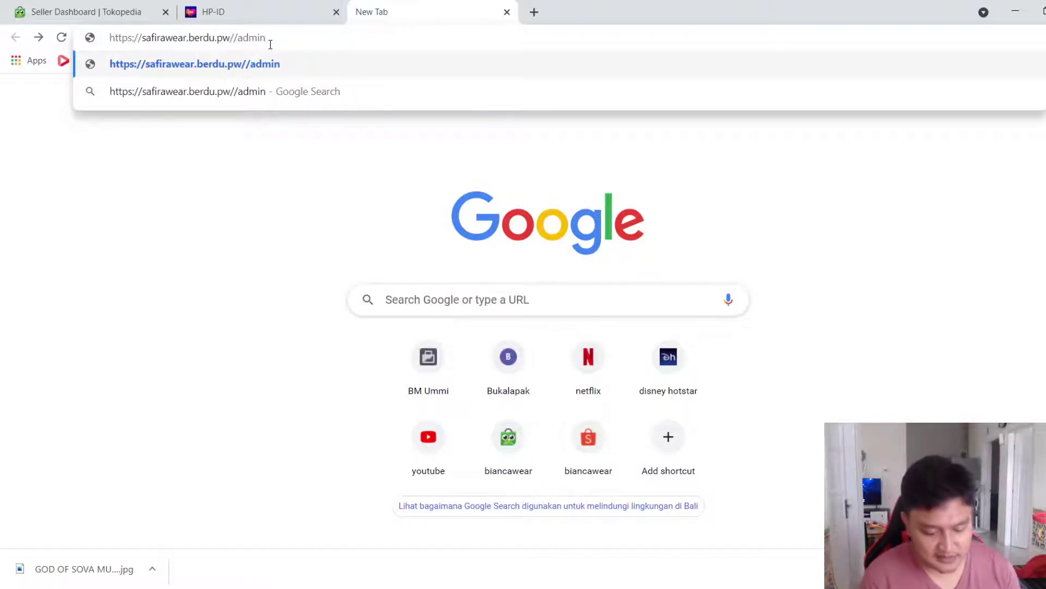
key("BackSpace")
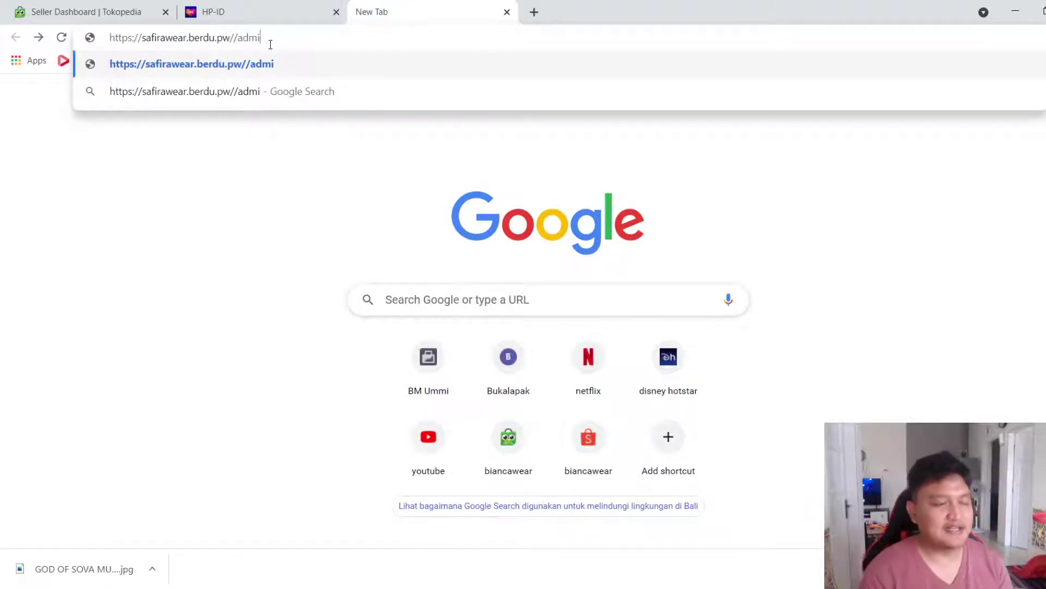
key("BackSpace")
key("BackSpace")
key("BackSpace")
key("BackSpace")
key("BackSpace")
key("BackSpace")
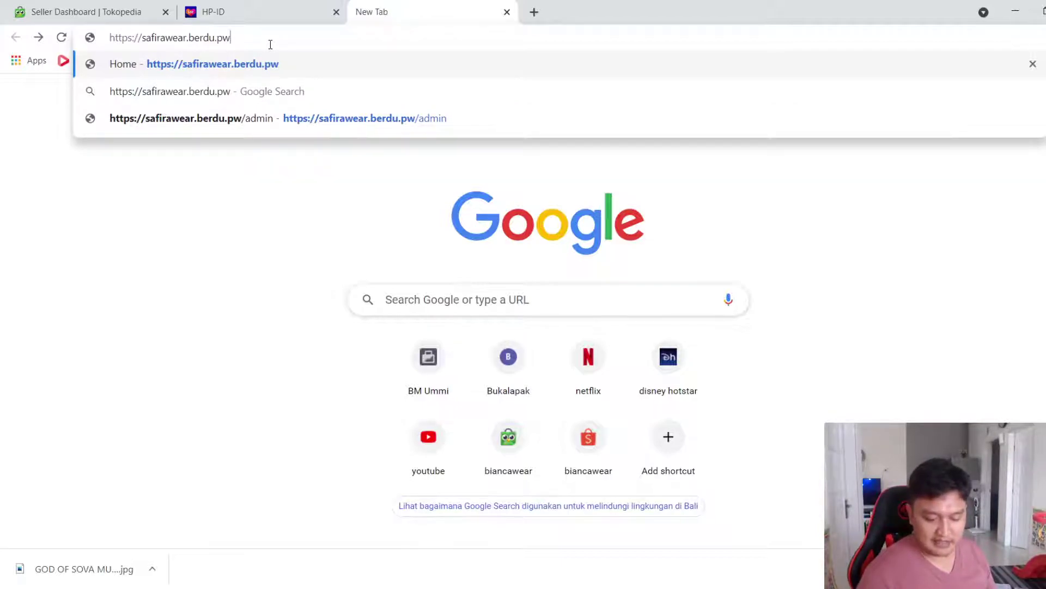
key("Return")
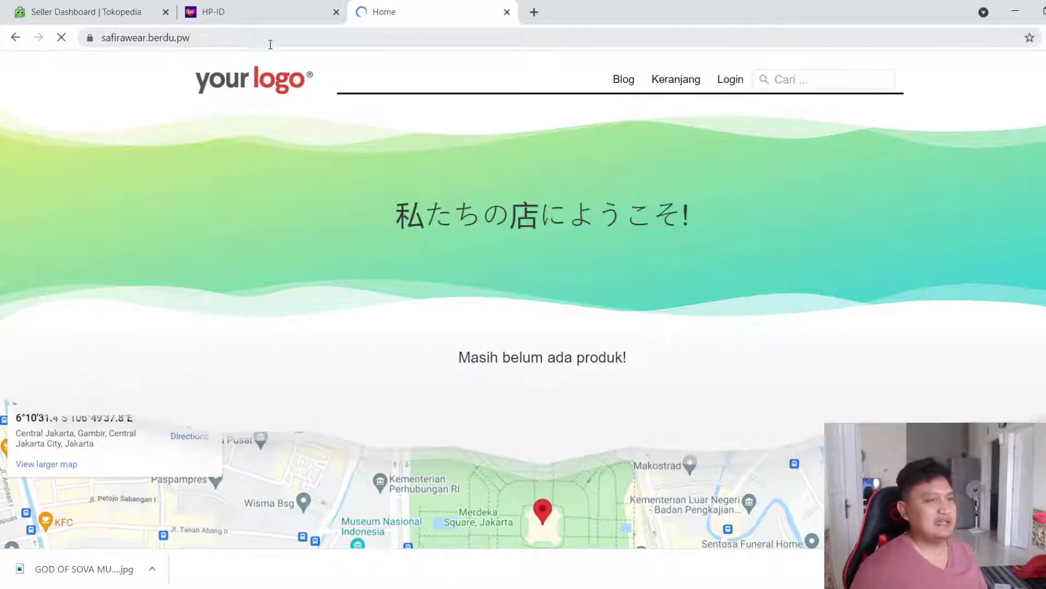
Open the store's admin dashboard by extending the current address with /admin
left_click(270, 44)
left_click(270, 44)
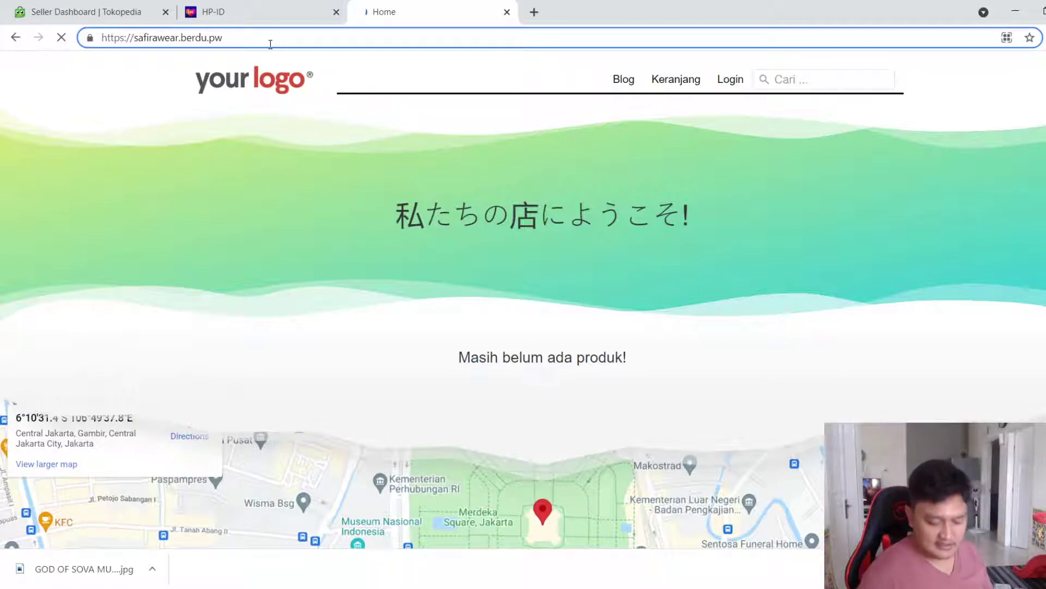
type("/admin")
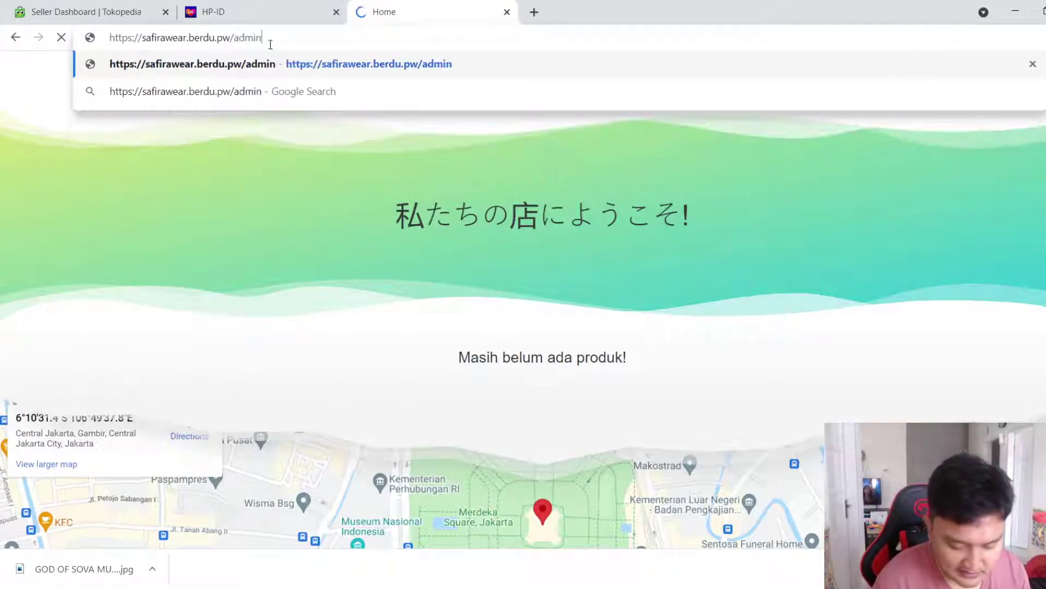
key("Return")
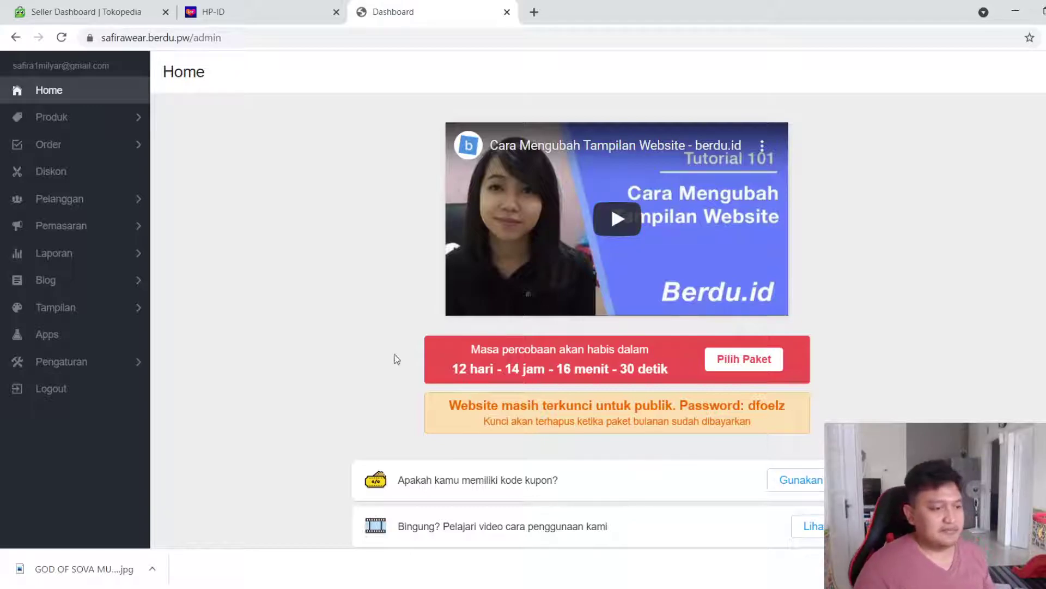
Start a new additional page (Halaman Tambahan) within the store's display settings
left_click(54, 308)
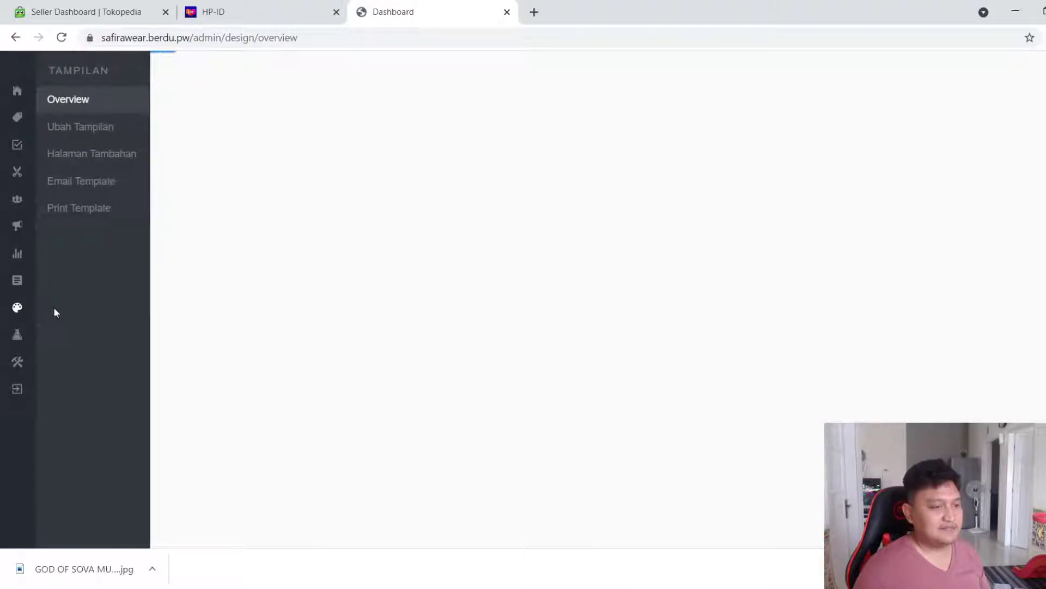
left_click(83, 155)
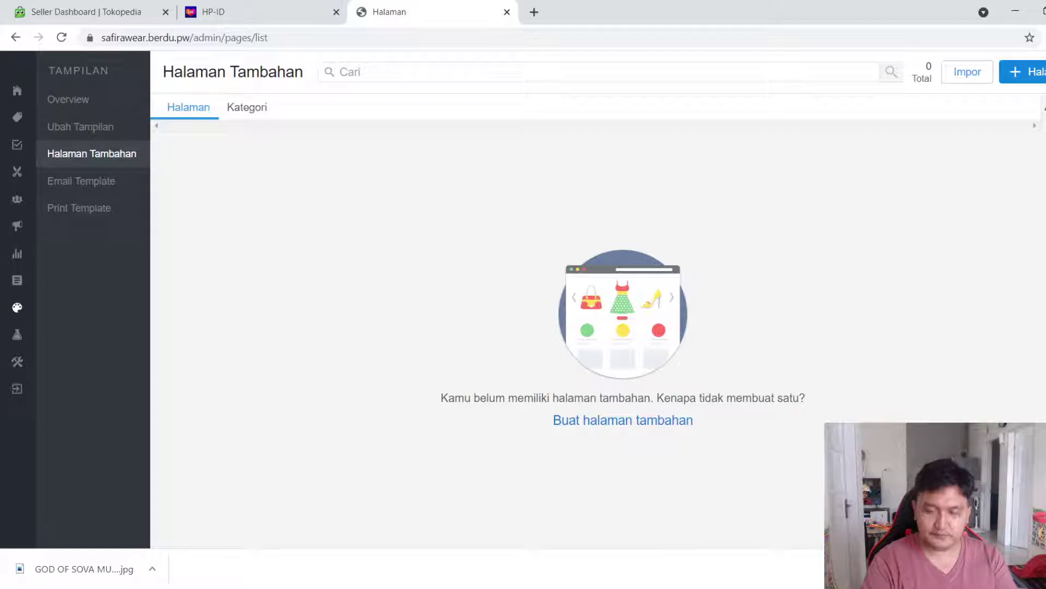
left_click(1037, 73)
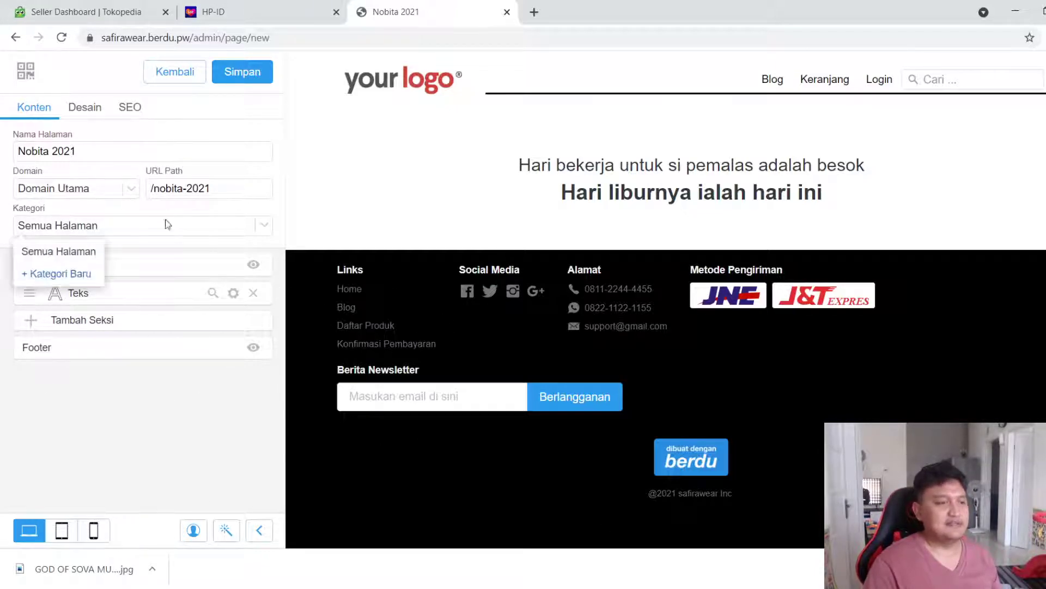
Rename the new page as "Tas Selempang Wanita ABC"
left_click_drag(82, 151, 5, 157)
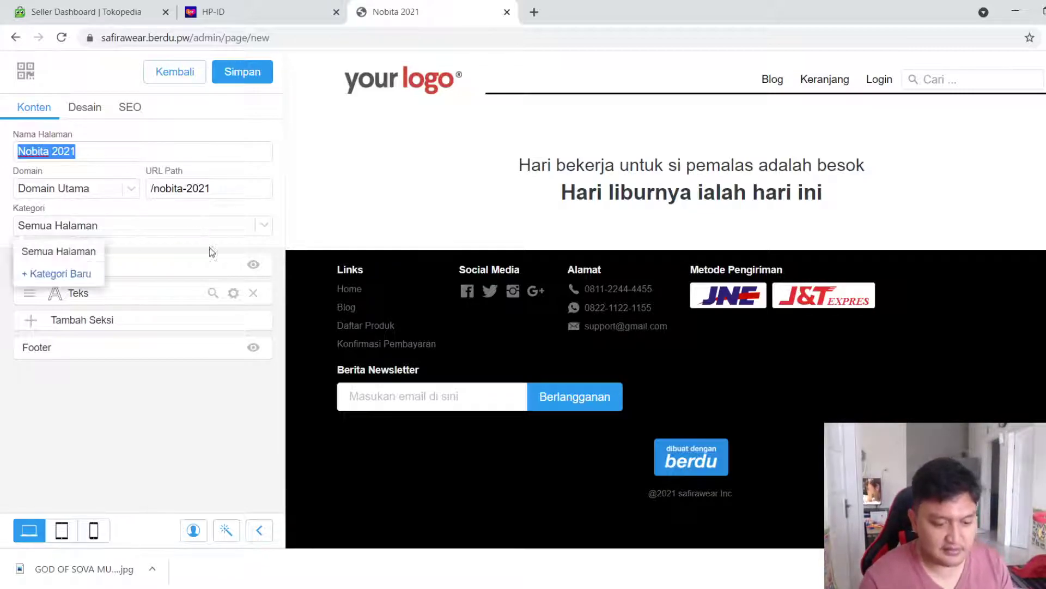
key("alt+Tab")
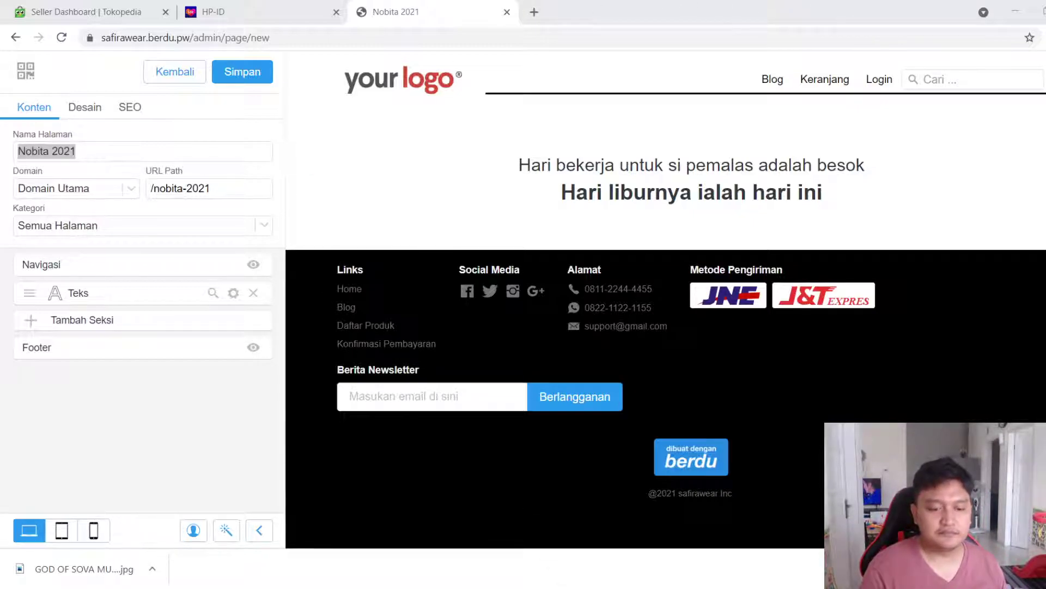
key("alt+Tab")
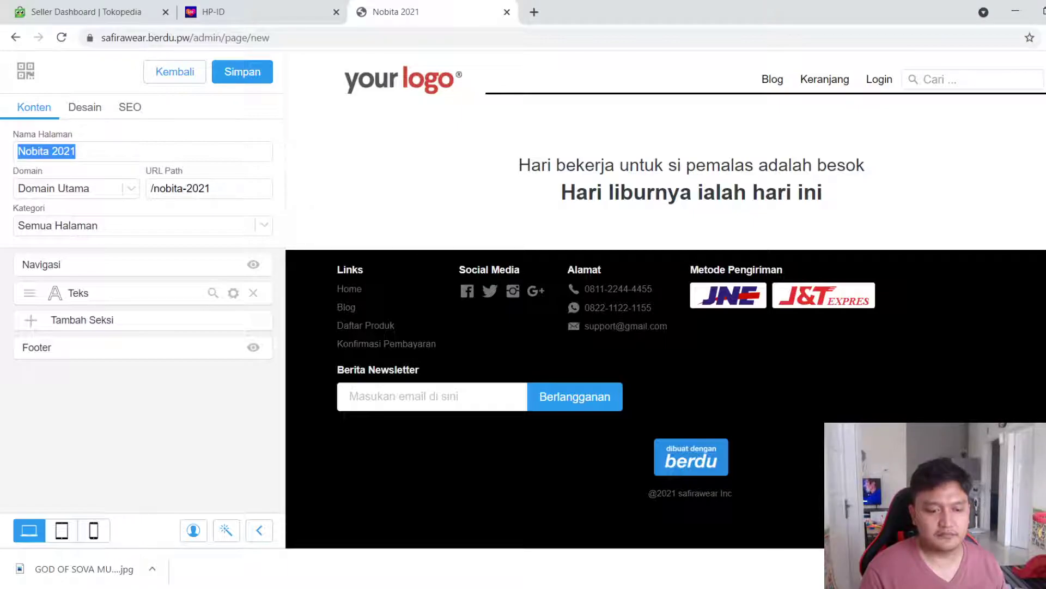
key("alt+Tab")
key("alt+Tab")
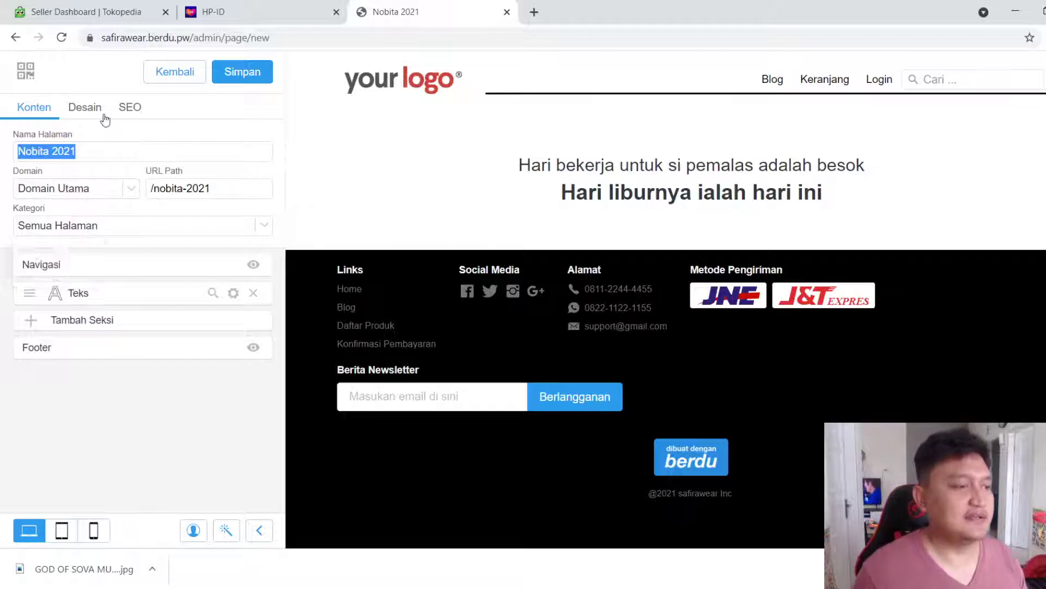
type("Tas")
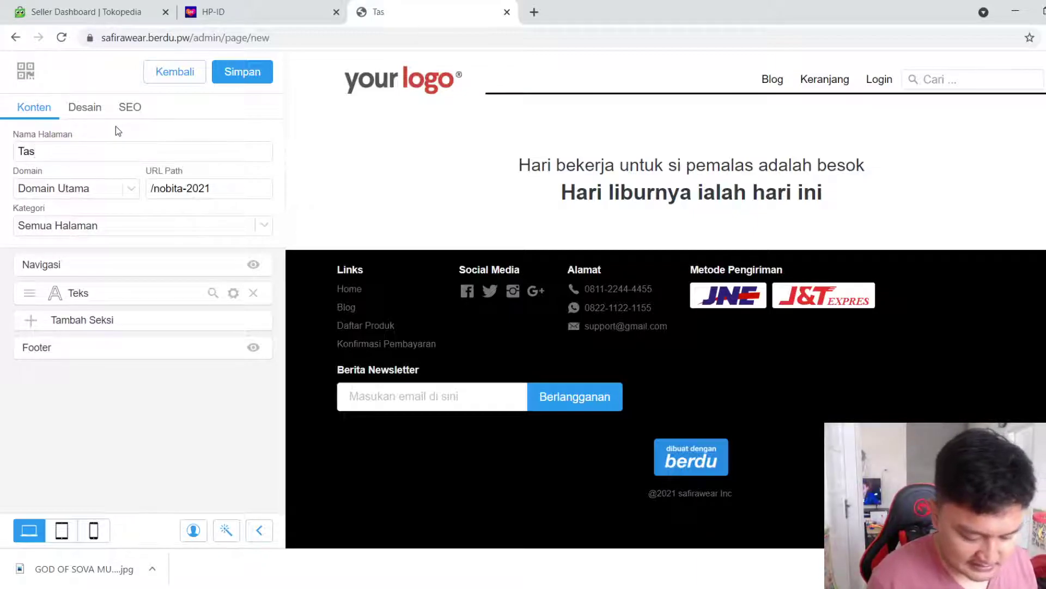
type(" Sel")
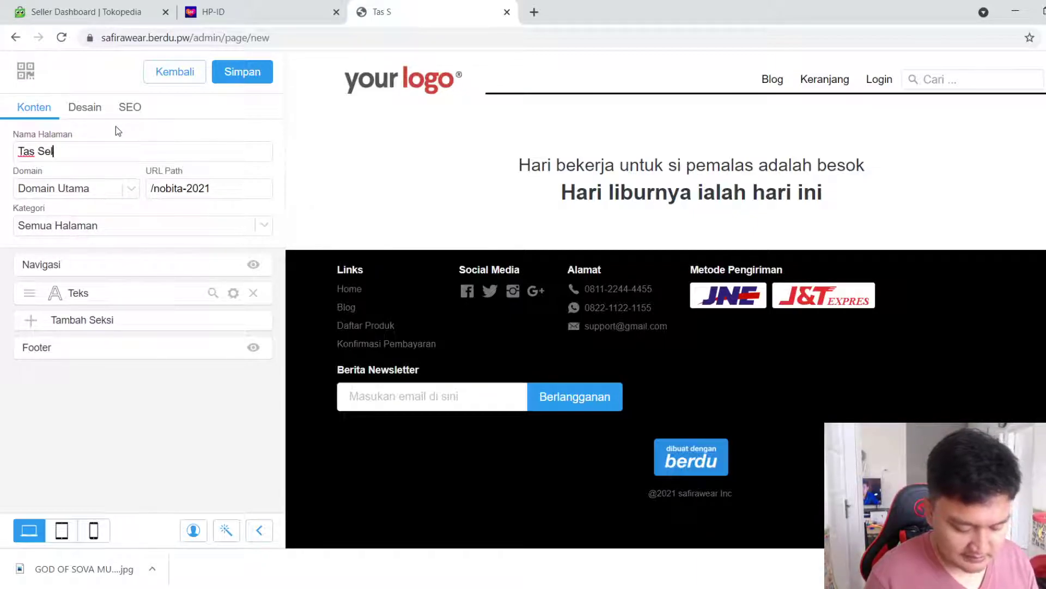
type("empang Wanita")
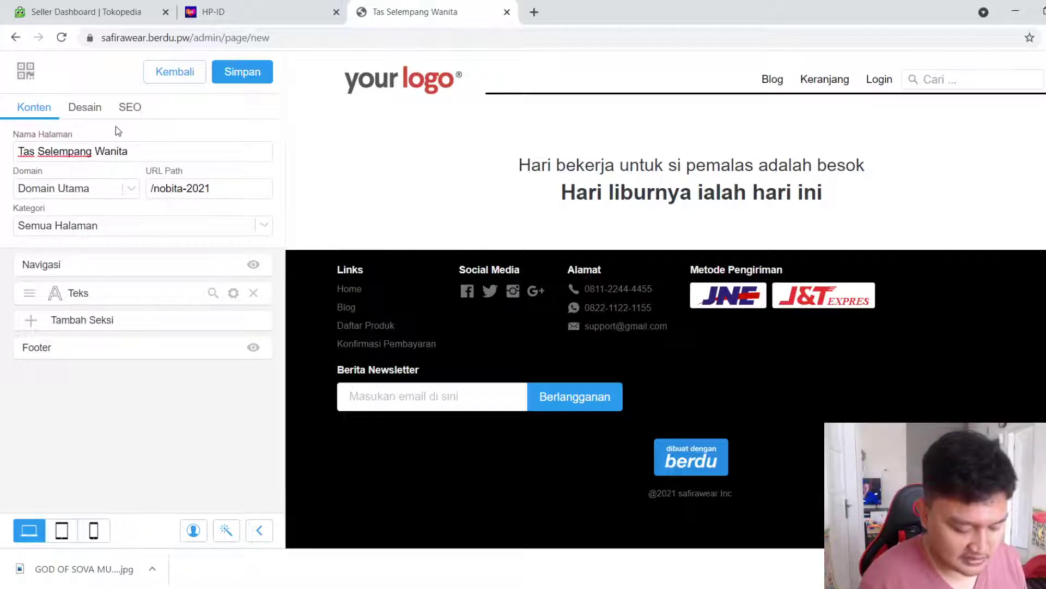
type(" ABC")
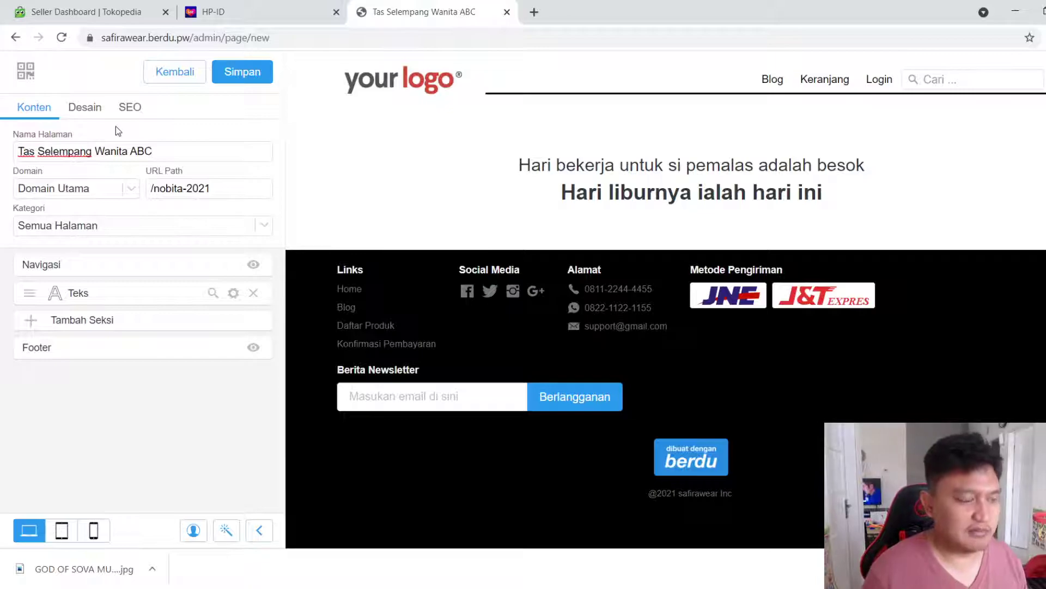
Set the page's domain to safirawear.berdu.pw
left_click(105, 186)
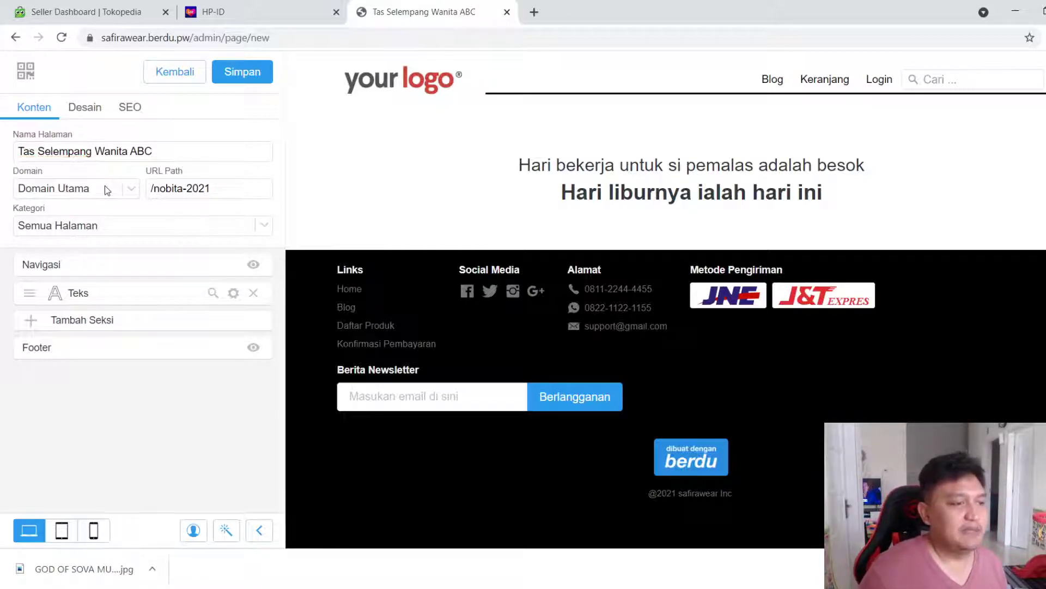
left_click(108, 219)
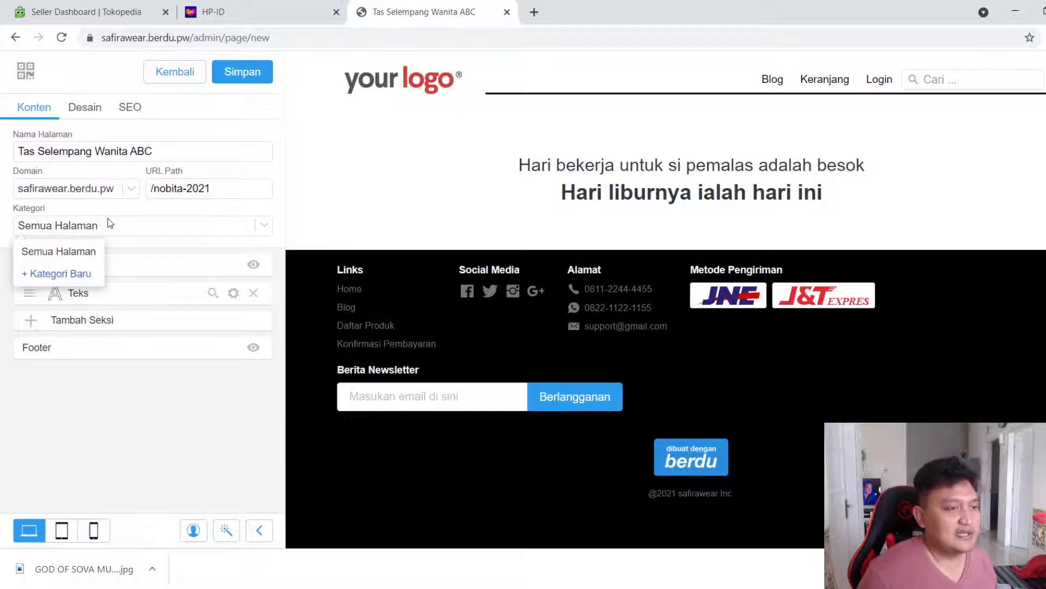
left_click(109, 181)
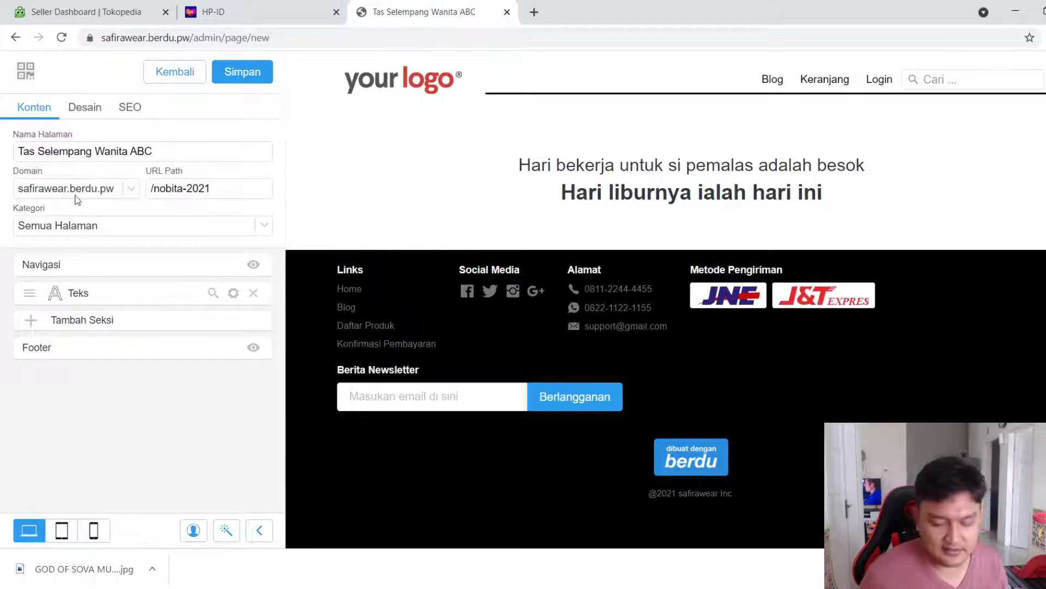
Set the page's URL path to /tas-abc
left_click_drag(223, 192, 153, 194)
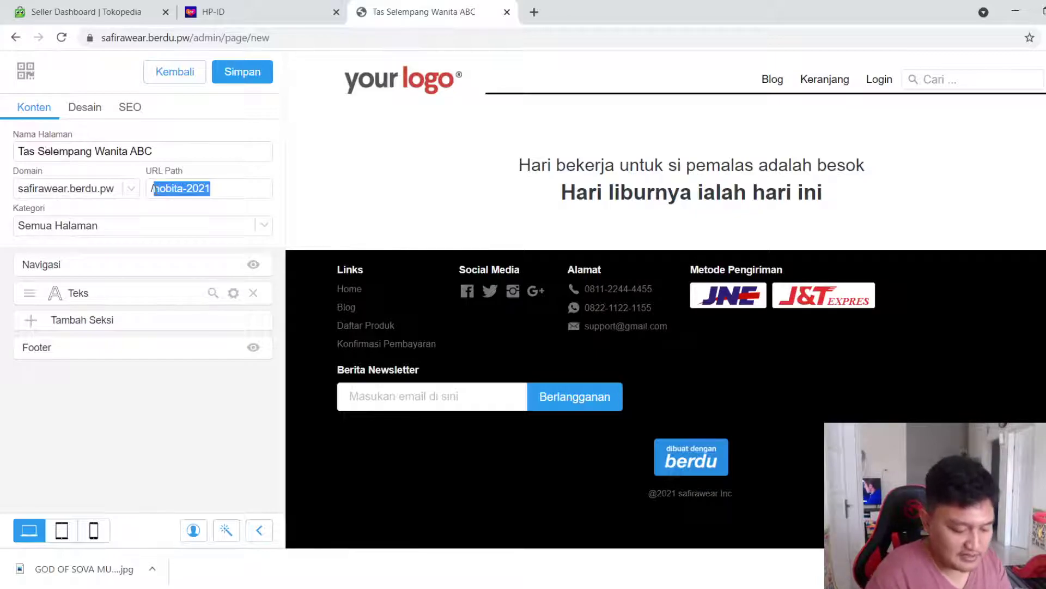
type("A-bc")
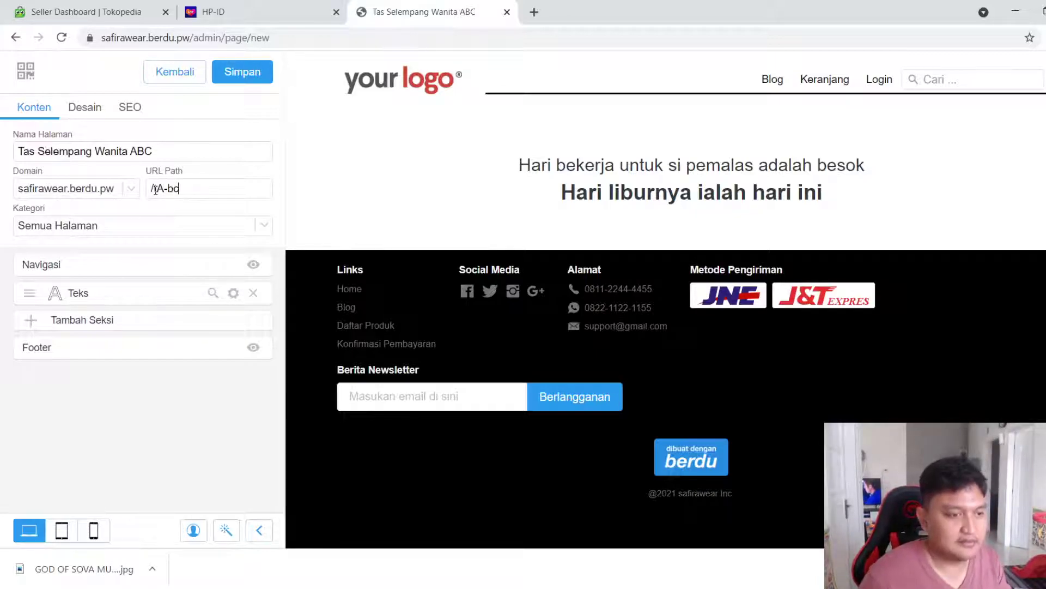
key("BackSpace")
key("BackSpace")
key("BackSpace")
key("BackSpace")
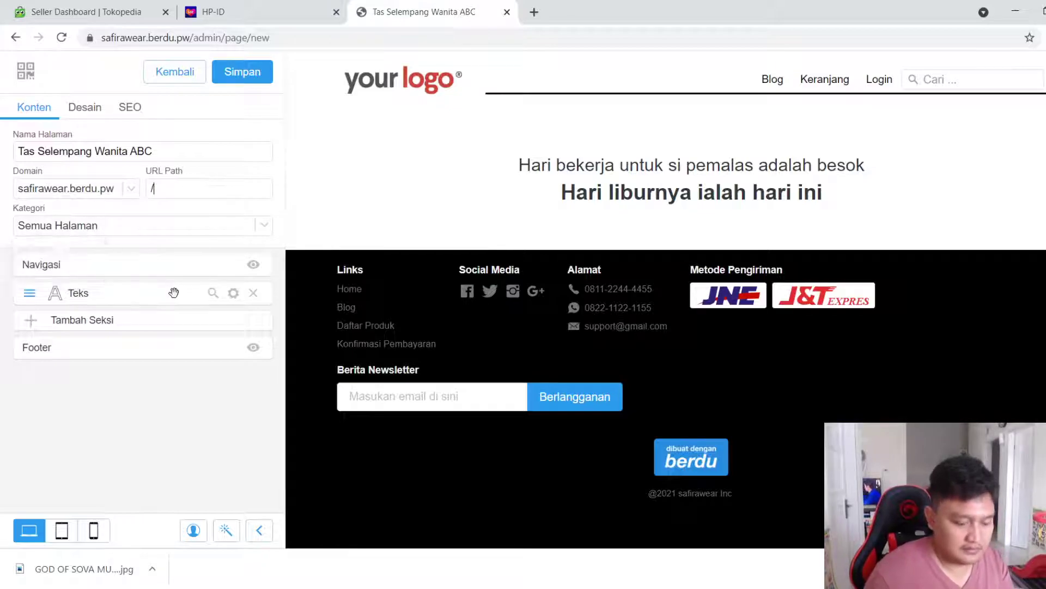
type("tas-abc")
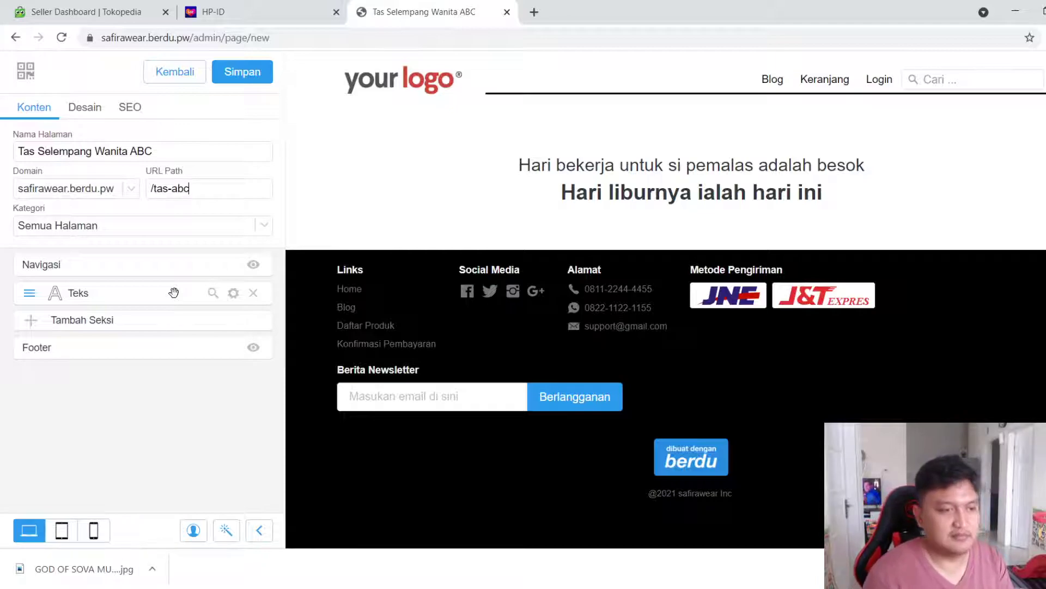
left_click(169, 218)
left_click(168, 218)
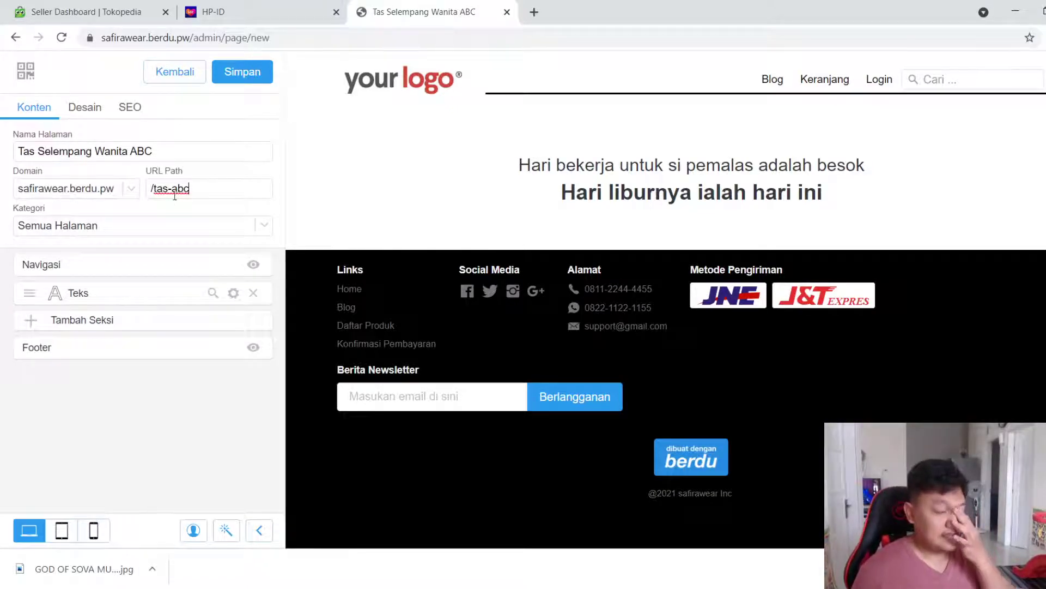
left_click(170, 217)
left_click(171, 188)
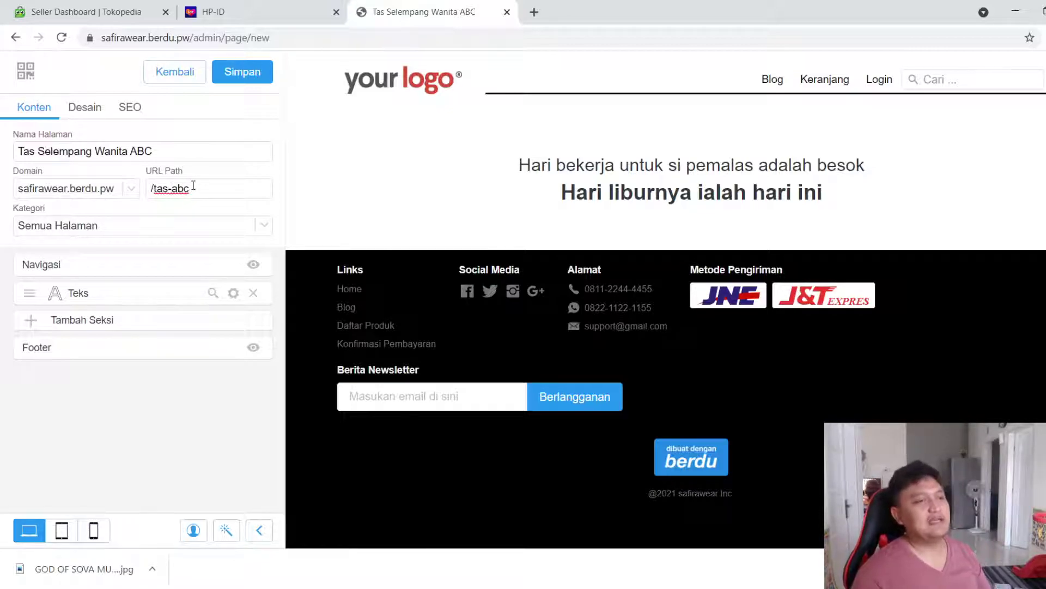
Choose Semua Halaman as the page's category and review the available category options
left_click(178, 229)
left_click(67, 251)
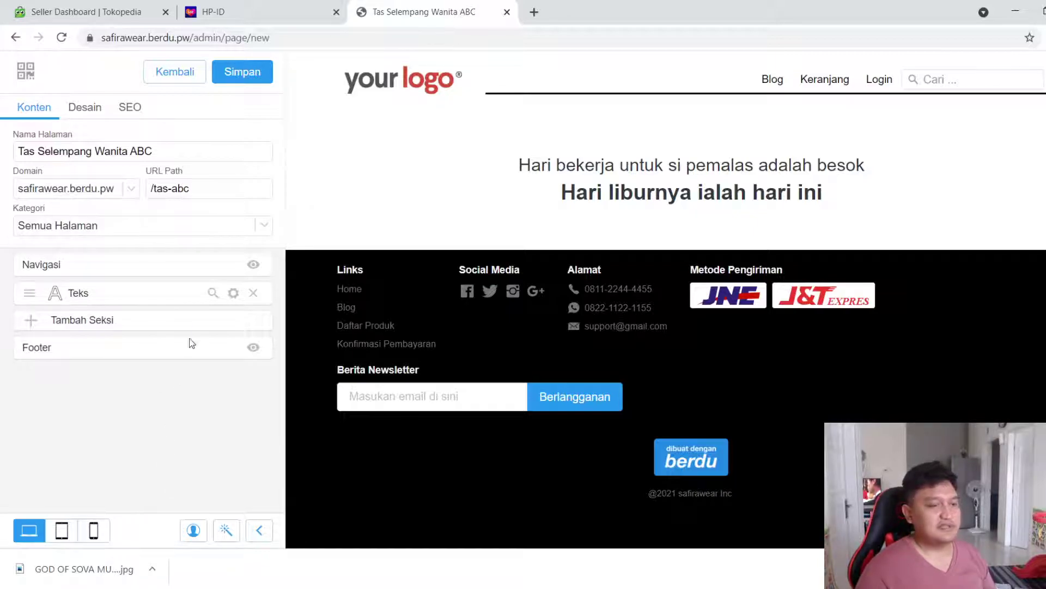
left_click(185, 234)
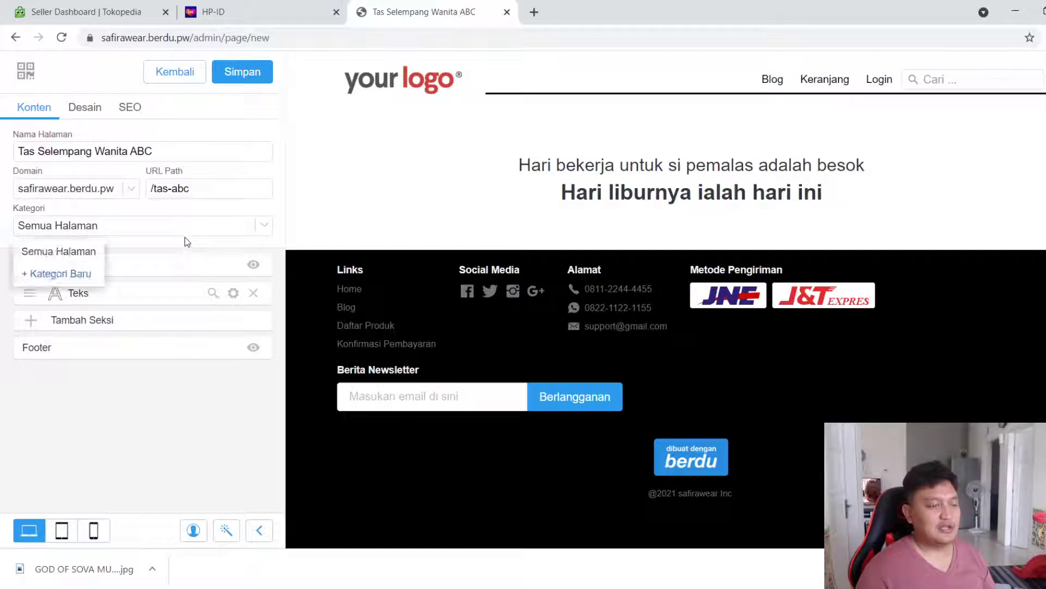
left_click(147, 265)
left_click(218, 235)
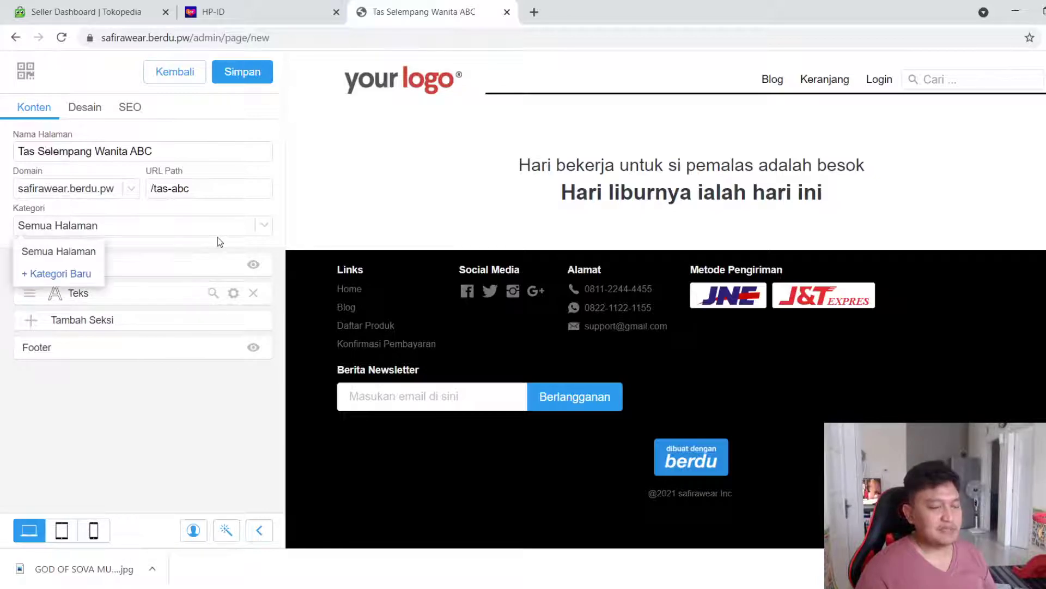
left_click(198, 338)
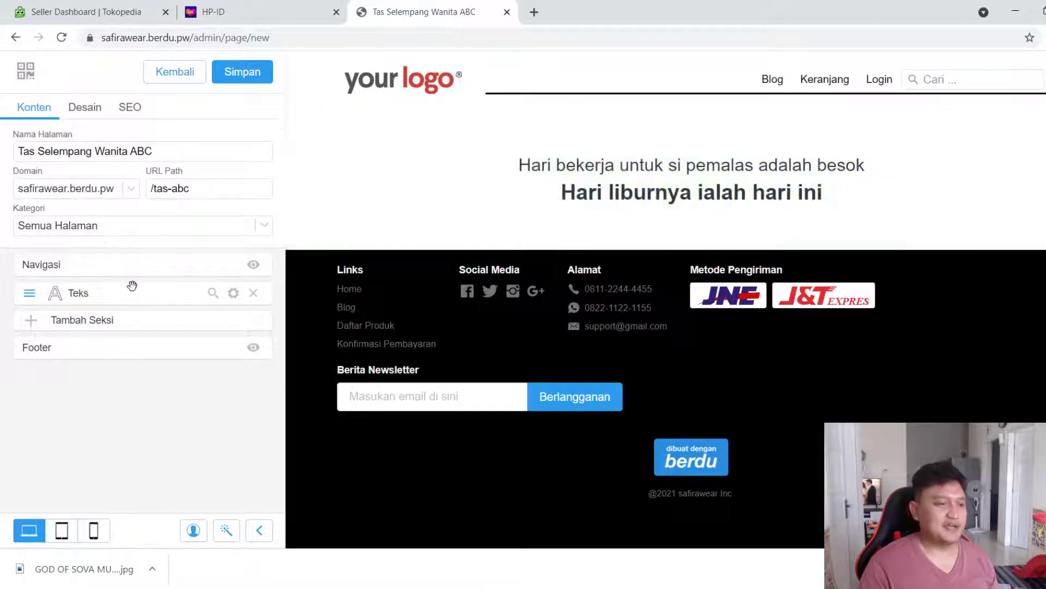
Compare the page's desktop and phone previews, ending on the phone preview
left_click_drag(95, 299, 451, 206)
left_click_drag(200, 285, 344, 210)
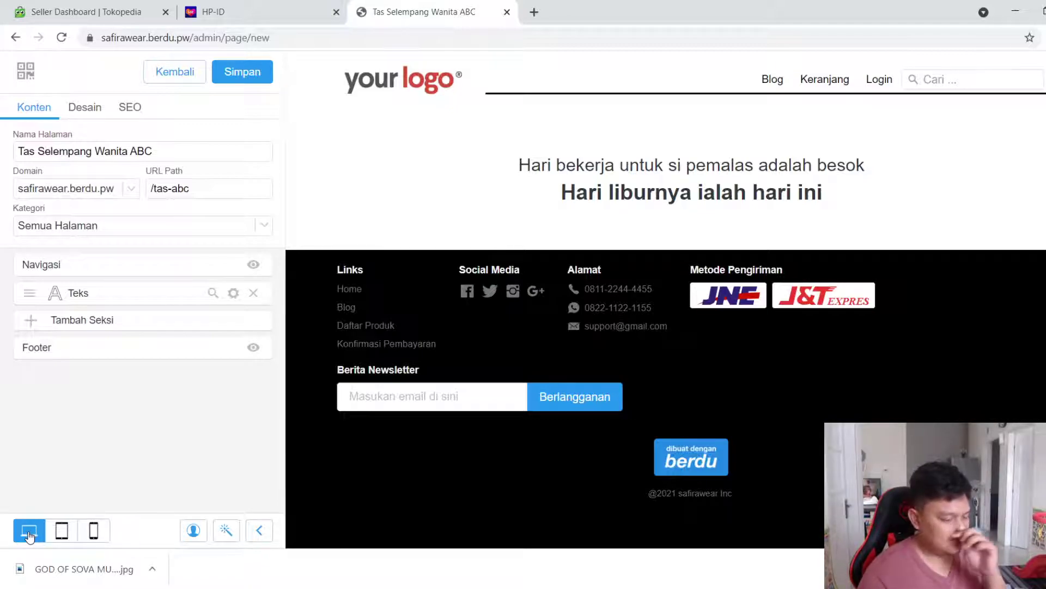
left_click(93, 531)
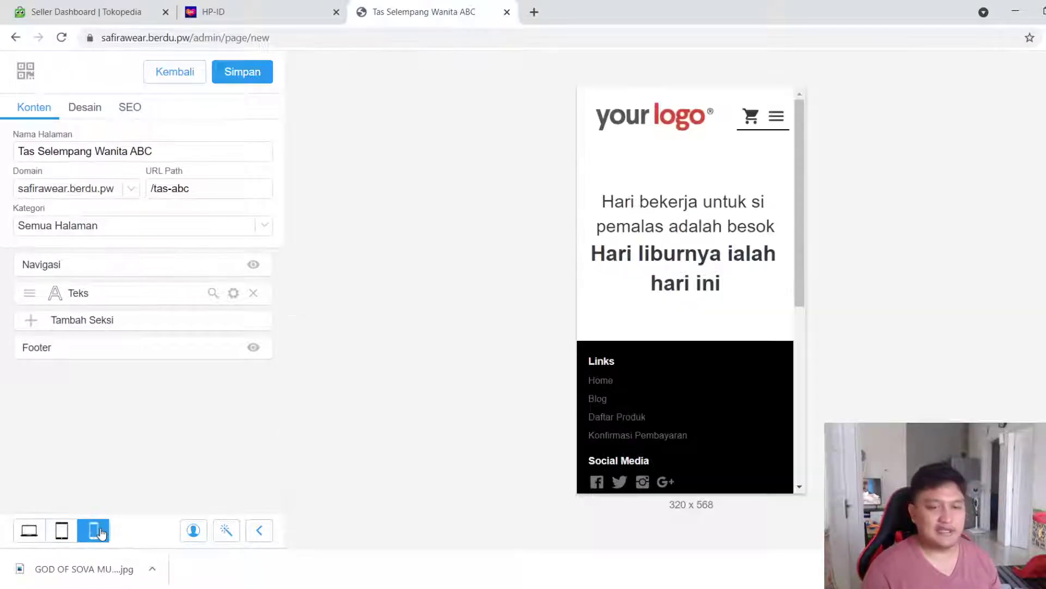
left_click(30, 533)
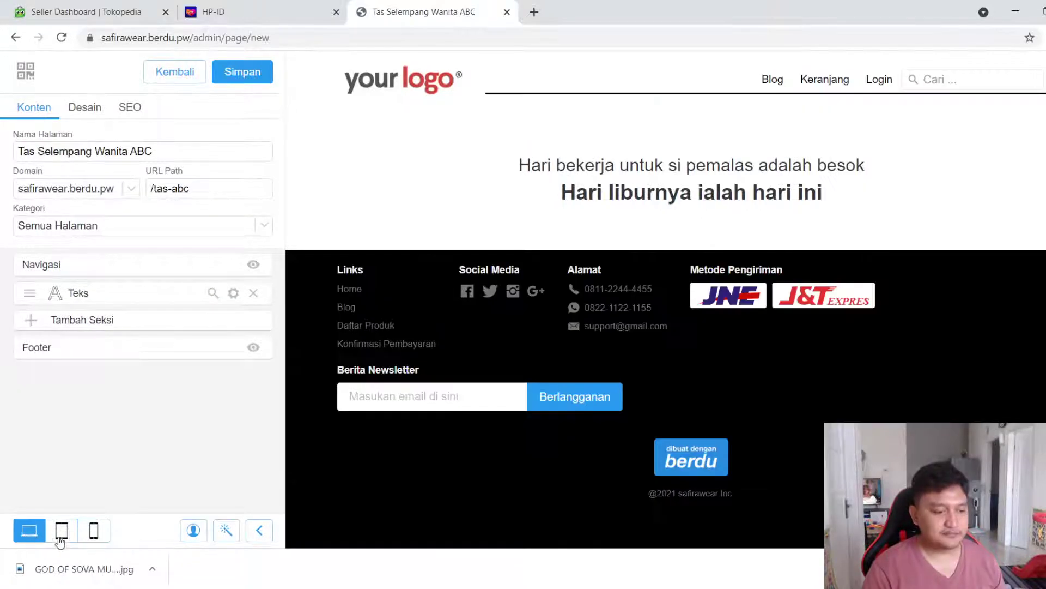
left_click(92, 533)
left_click(30, 531)
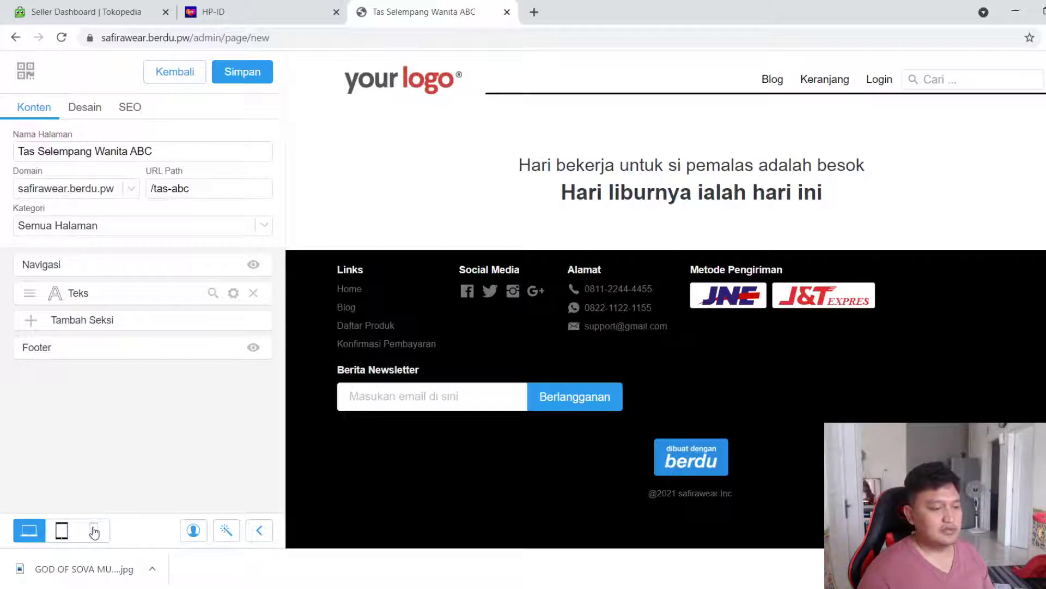
left_click(94, 532)
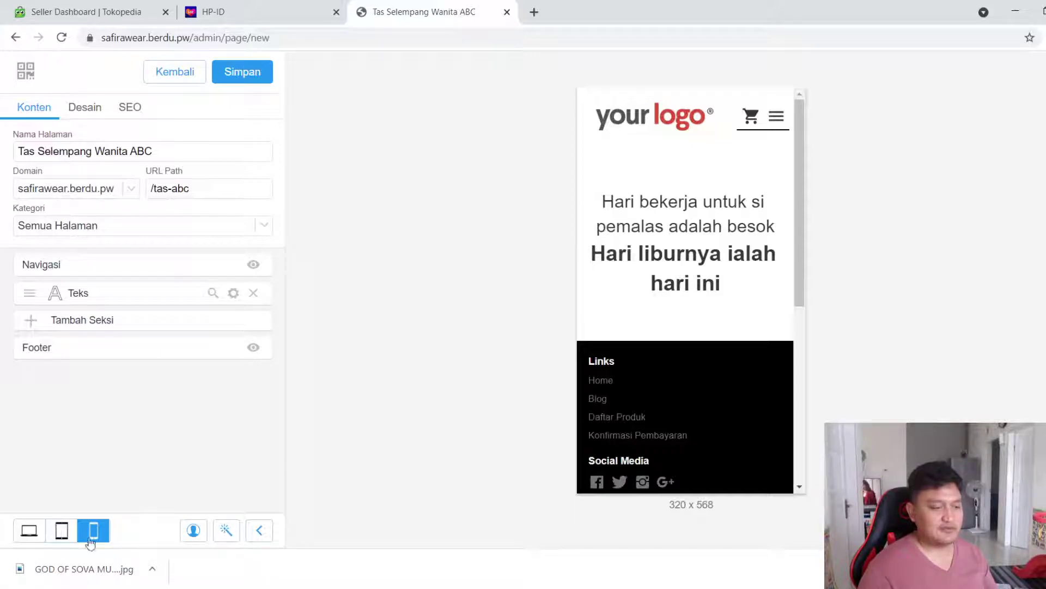
left_click(28, 532)
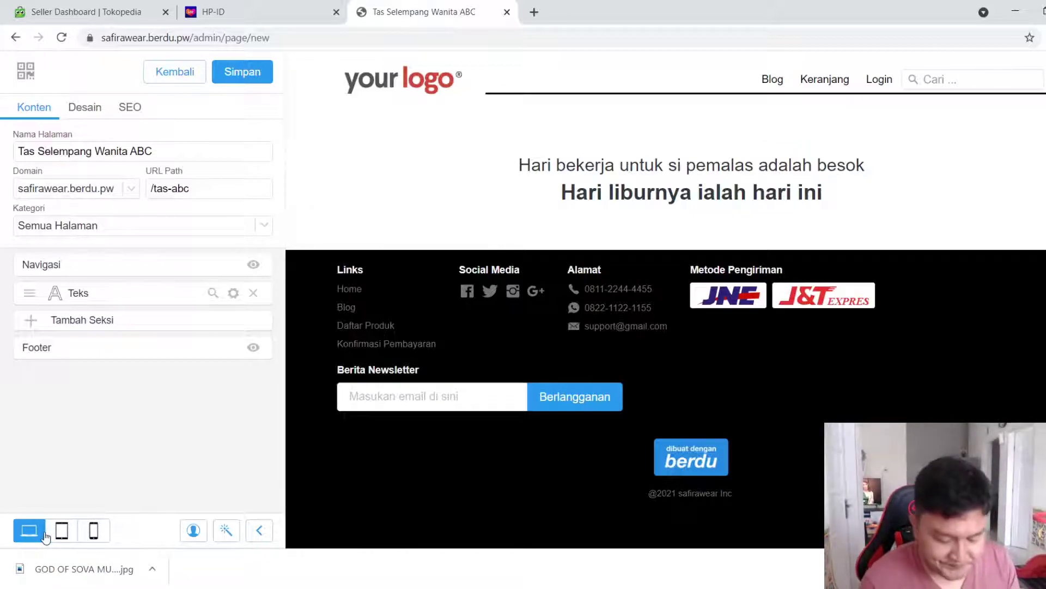
left_click(94, 537)
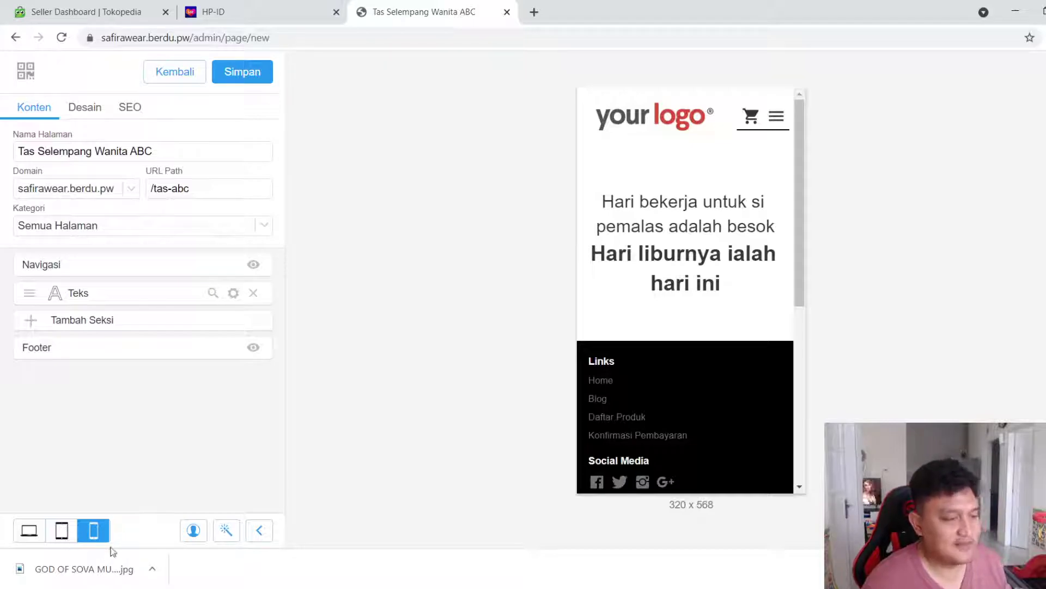
Replace the Teks section's placeholder text with the heading "TAs ABC" and the paragraph "xxxxxxx", and finish editing
left_click(234, 292)
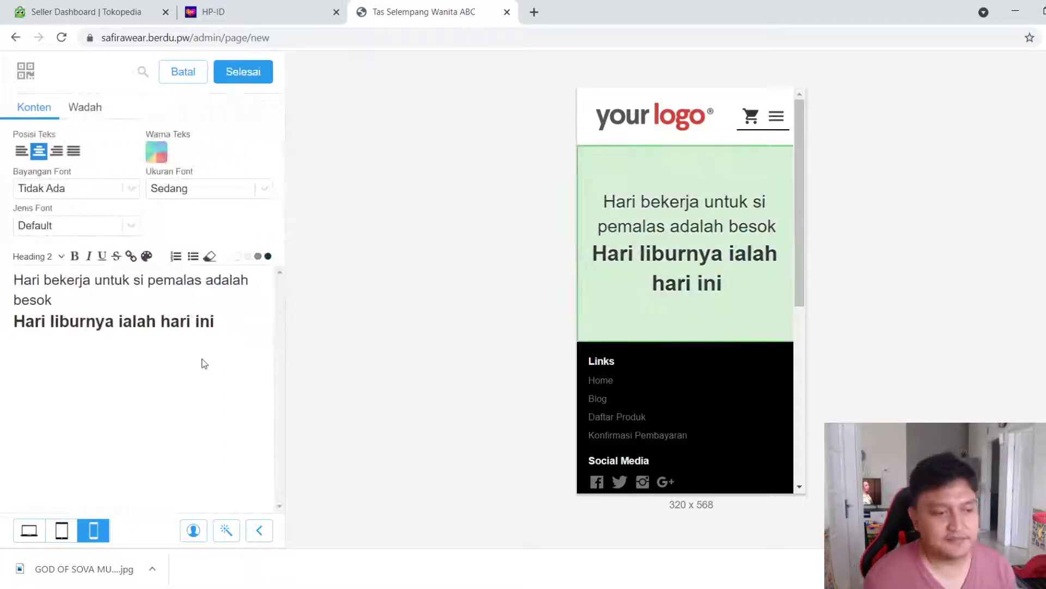
left_click_drag(227, 323, 4, 274)
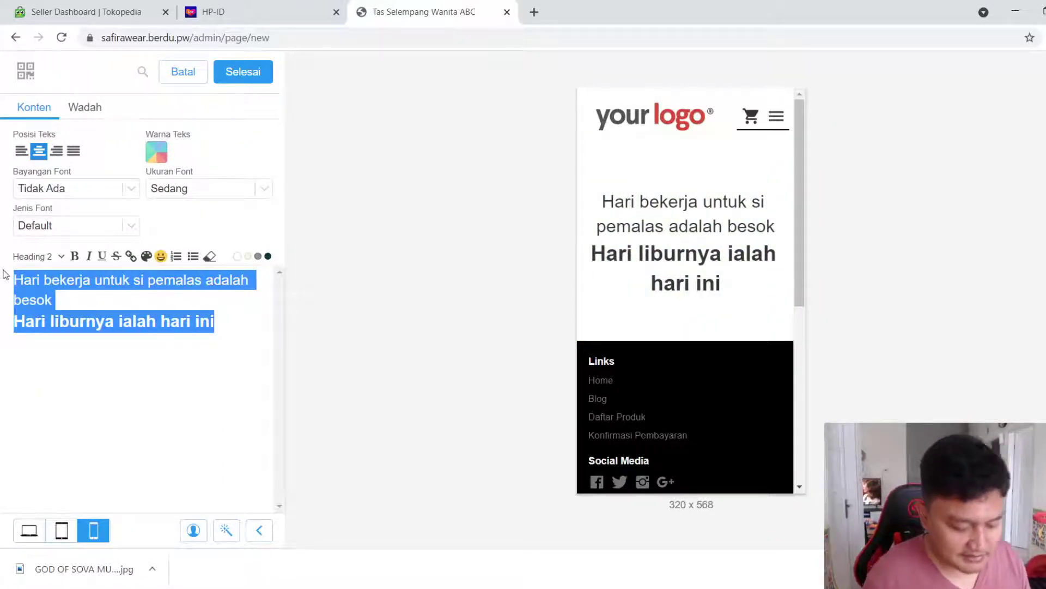
type("TAs AB")
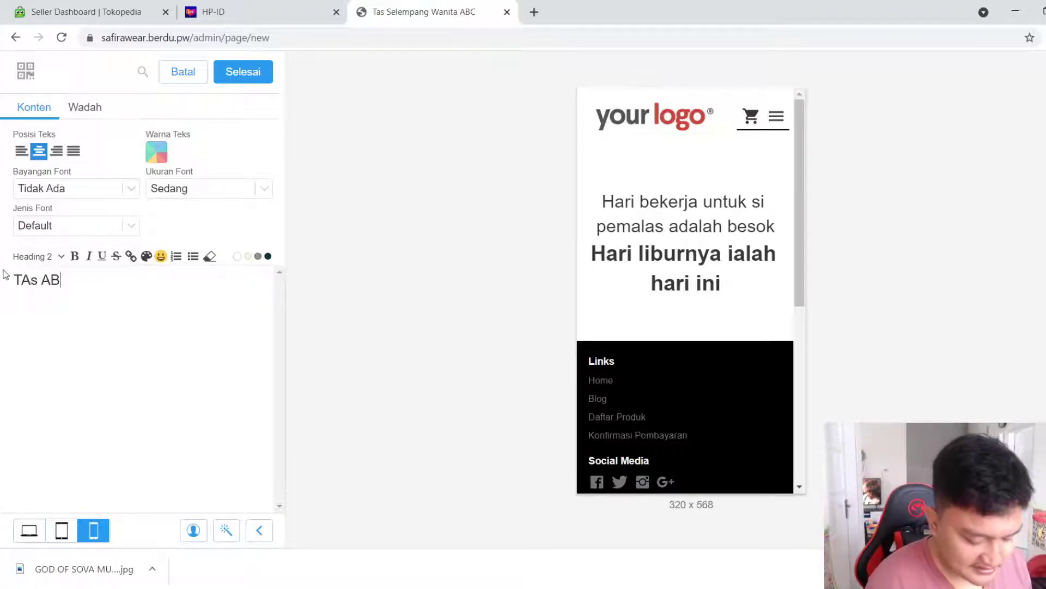
type("C")
key("Return")
type("xxxxx")
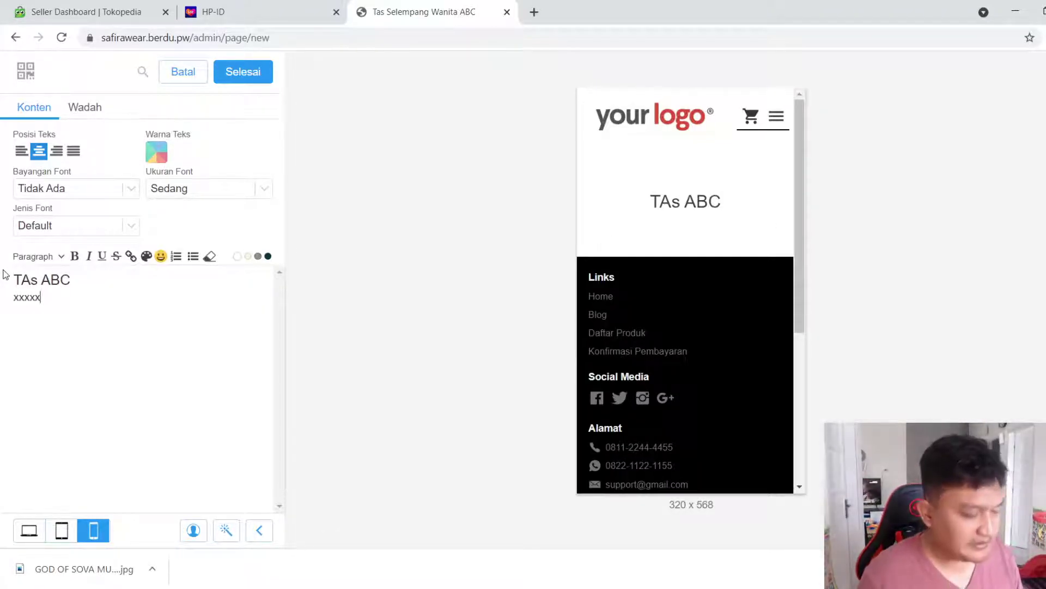
type("xx")
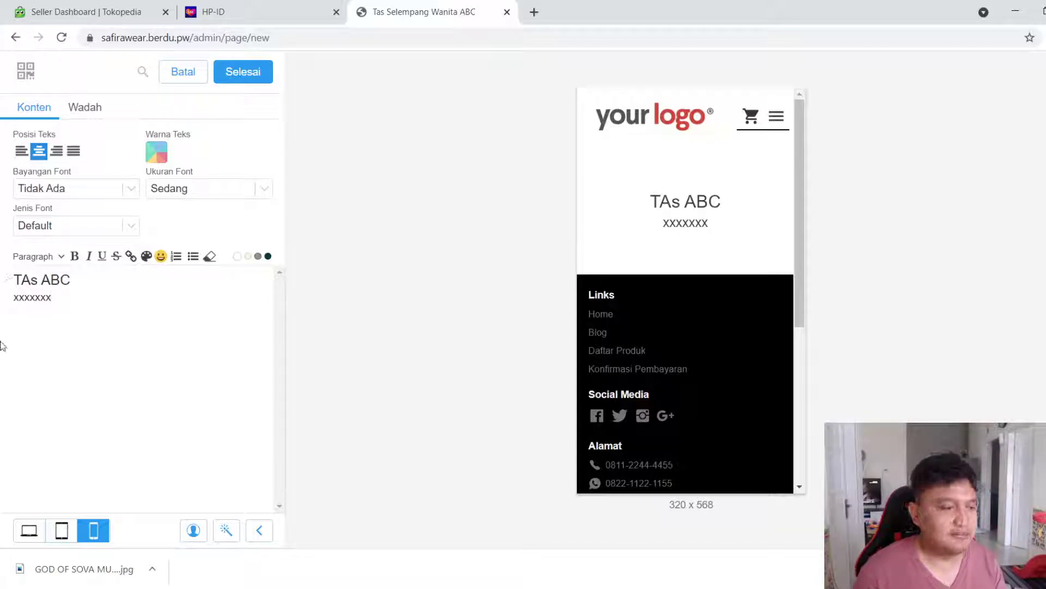
left_click(241, 72)
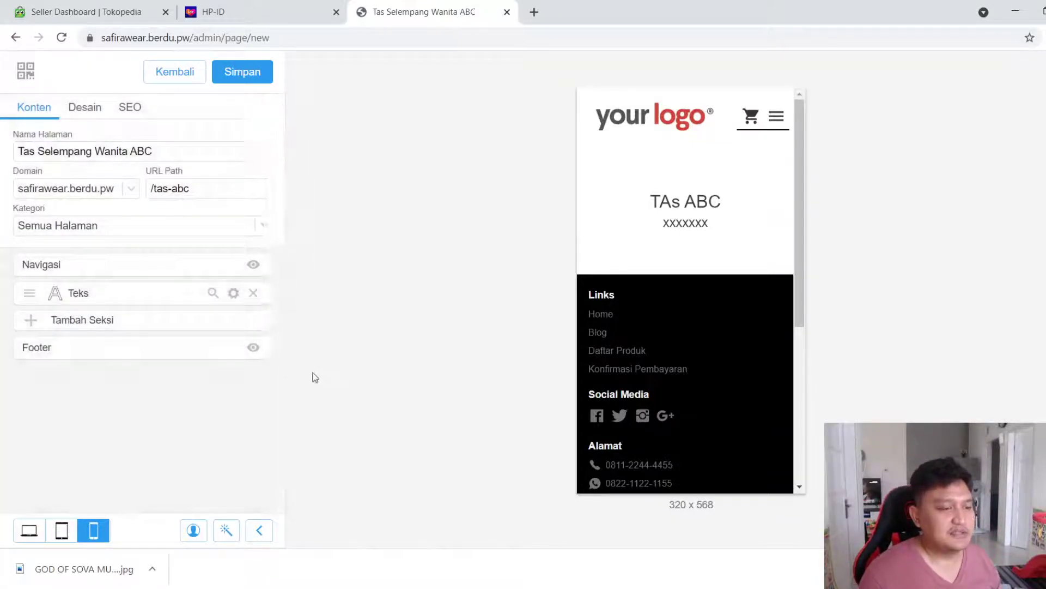
Browse the available section types and add a second Teks section below the "TAs ABC" section
left_click(106, 321)
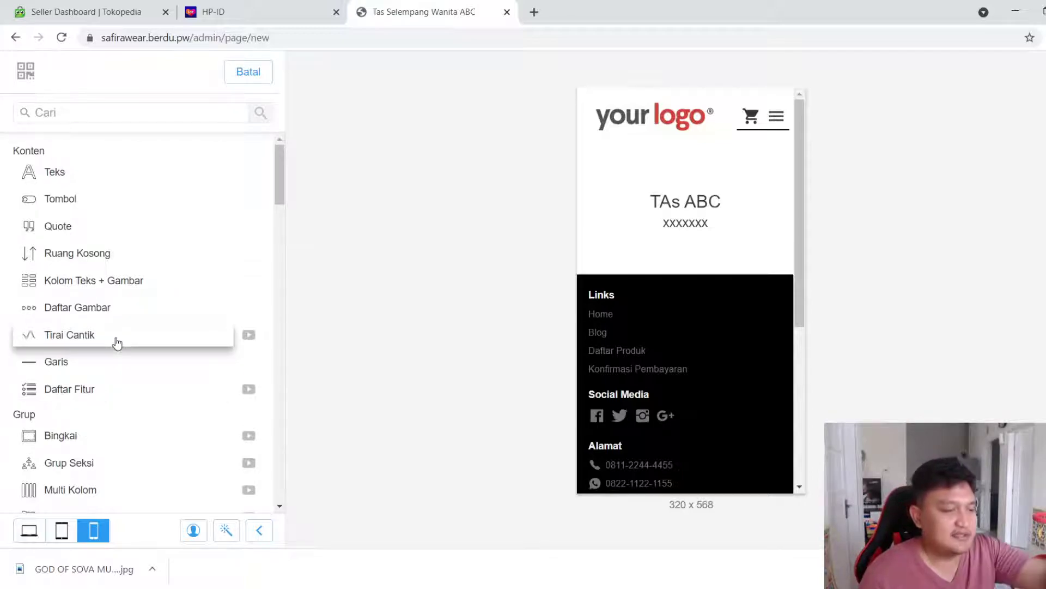
scroll(117, 341, "down", 20)
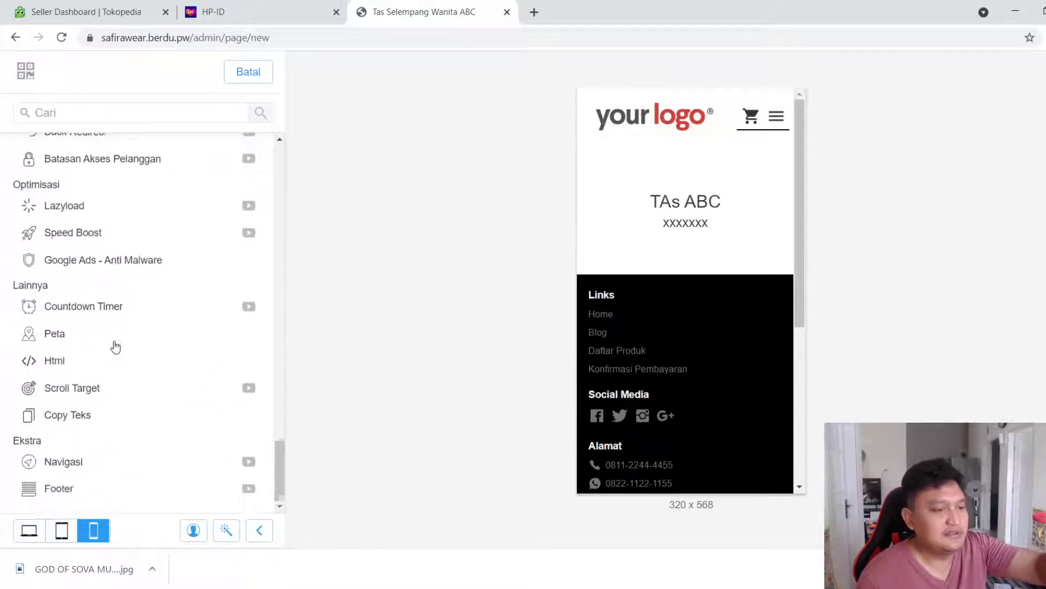
scroll(115, 347, "up", 6)
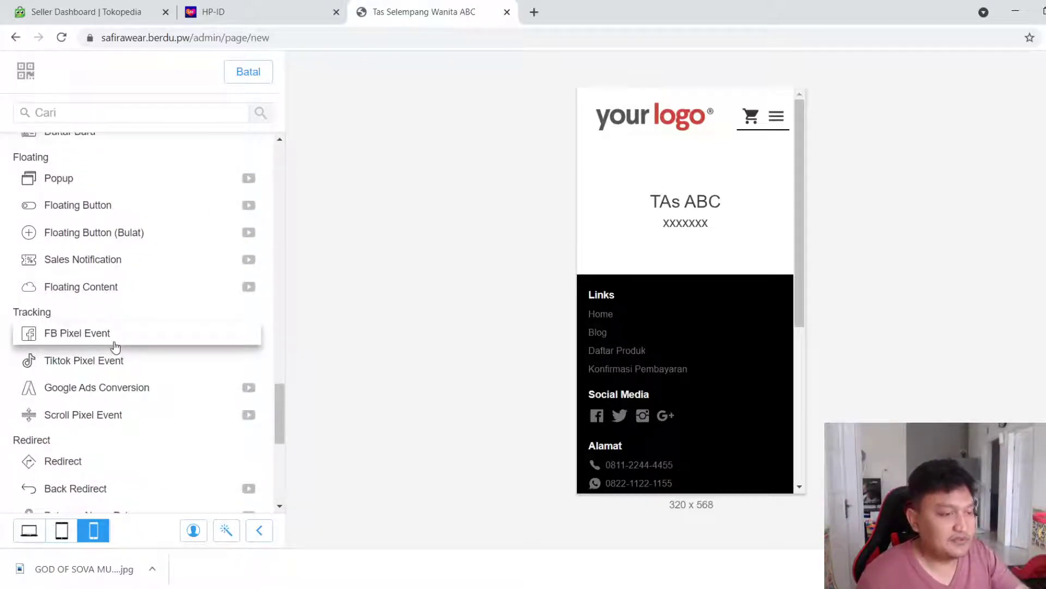
scroll(113, 348, "up", 15)
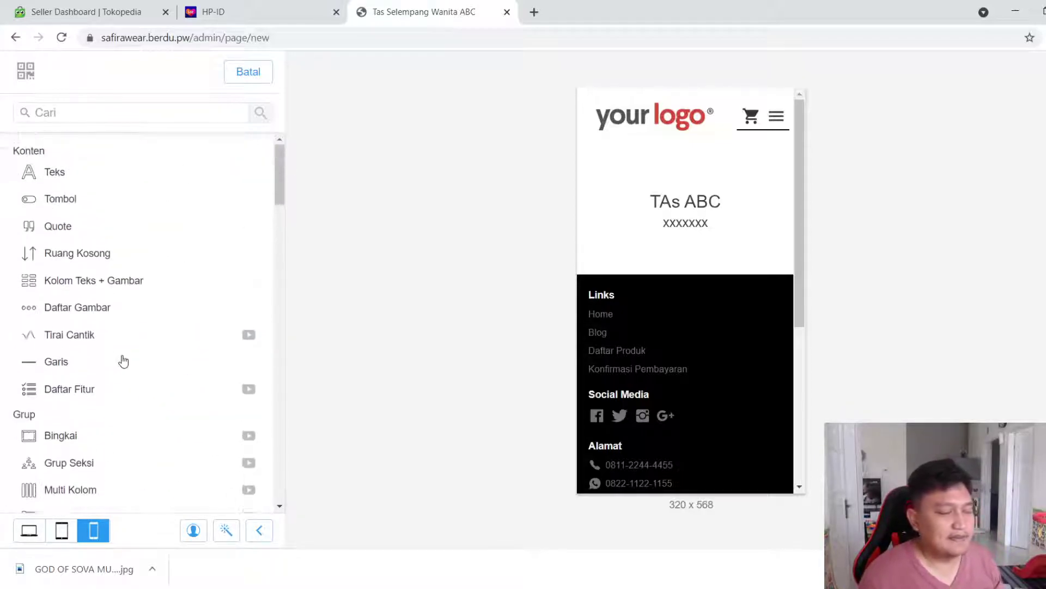
left_click(62, 171)
left_click(76, 225)
left_click(145, 264)
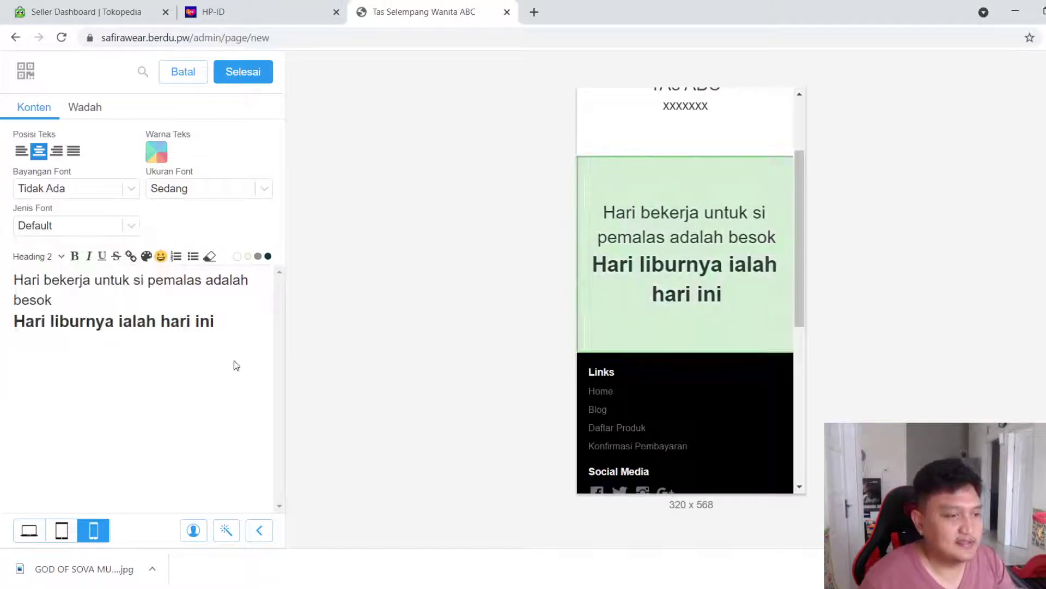
Replace the second Teks section's placeholder text with "bahan xxx kulit xxxx"
left_click_drag(246, 323, 2, 286)
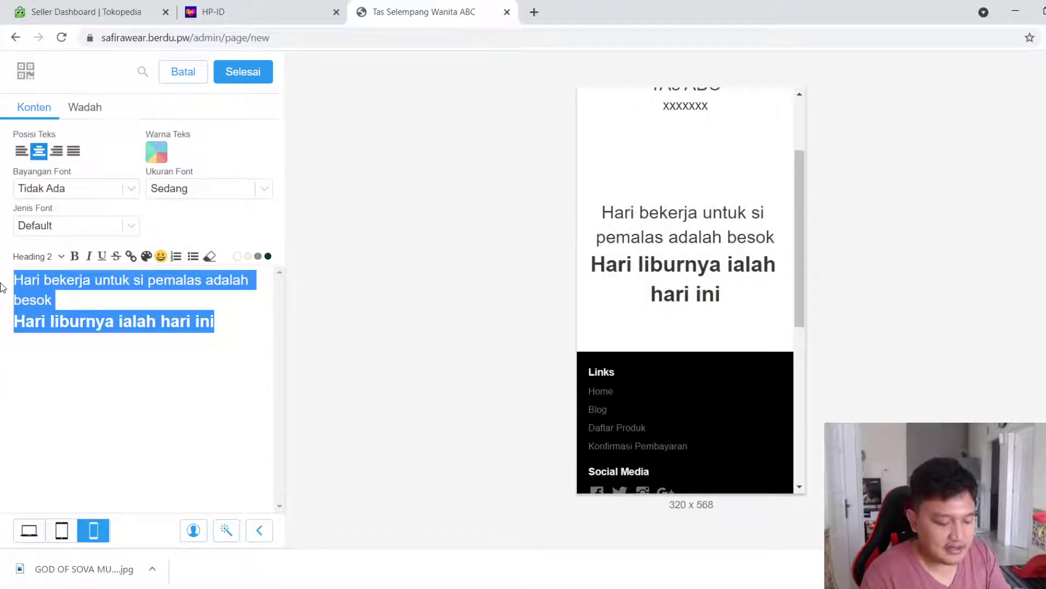
type("bahan xxx")
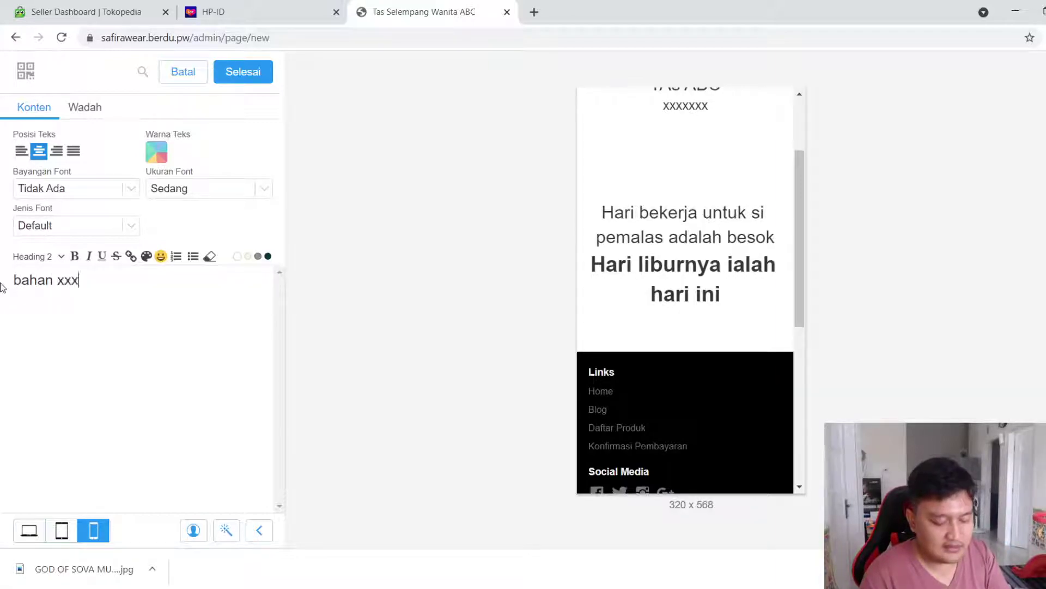
type(" t")
key("BackSpace")
type("kul")
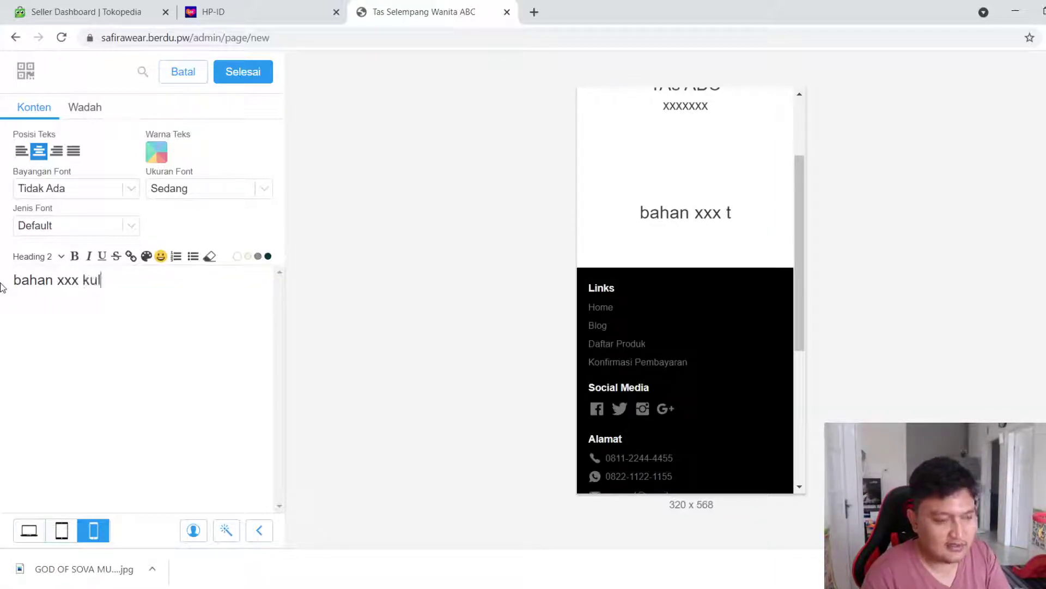
type("it xxxx")
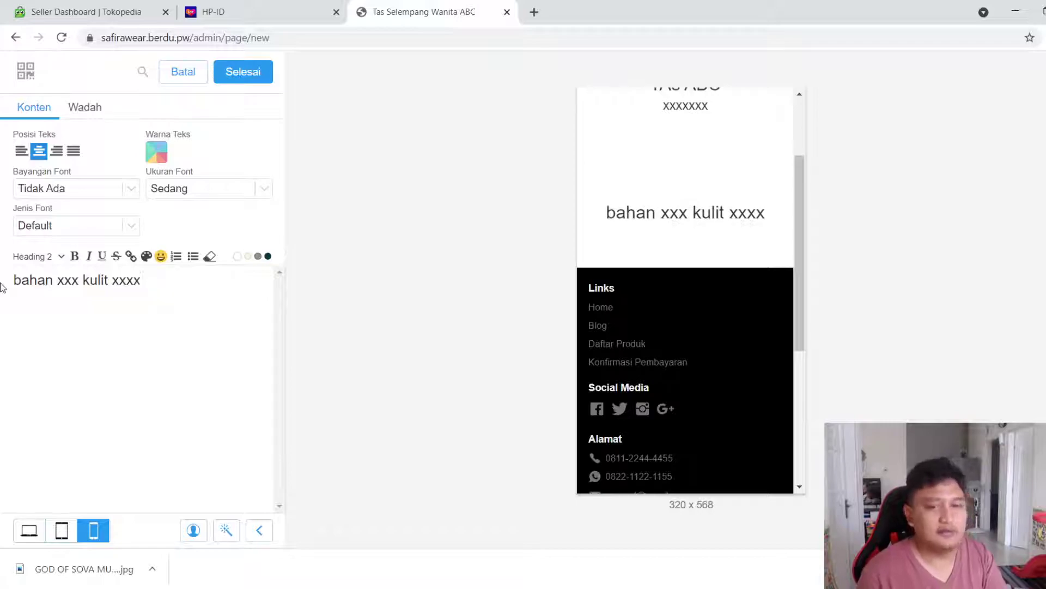
scroll(721, 231, "up", 3)
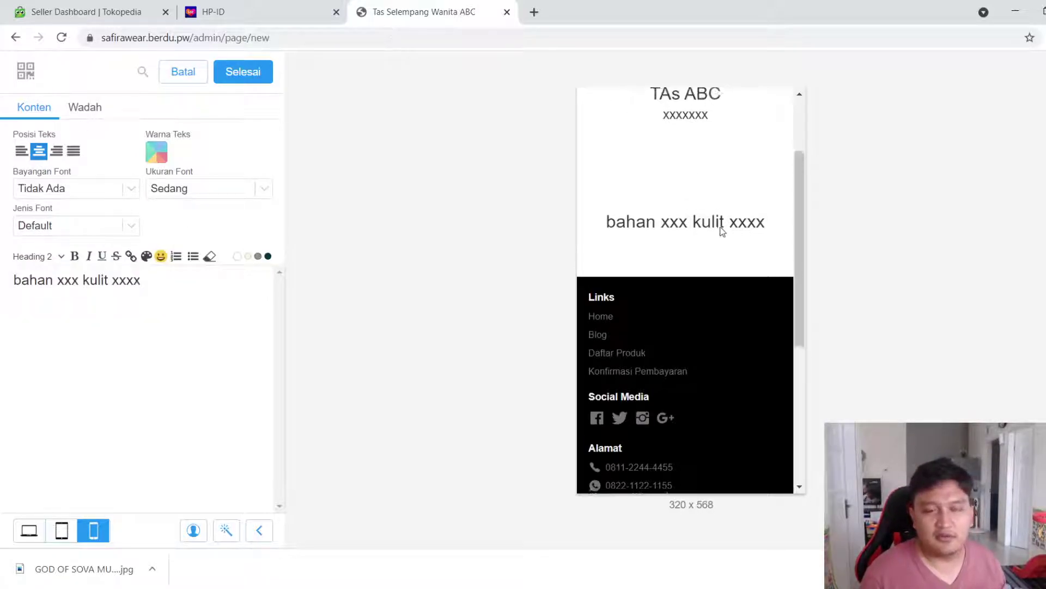
Set the second Teks section's Ruang Pengisi to 20, try Berbeda for the top and bottom padding, and return it to Sama
left_click(87, 104)
double_click(39, 188)
type("20")
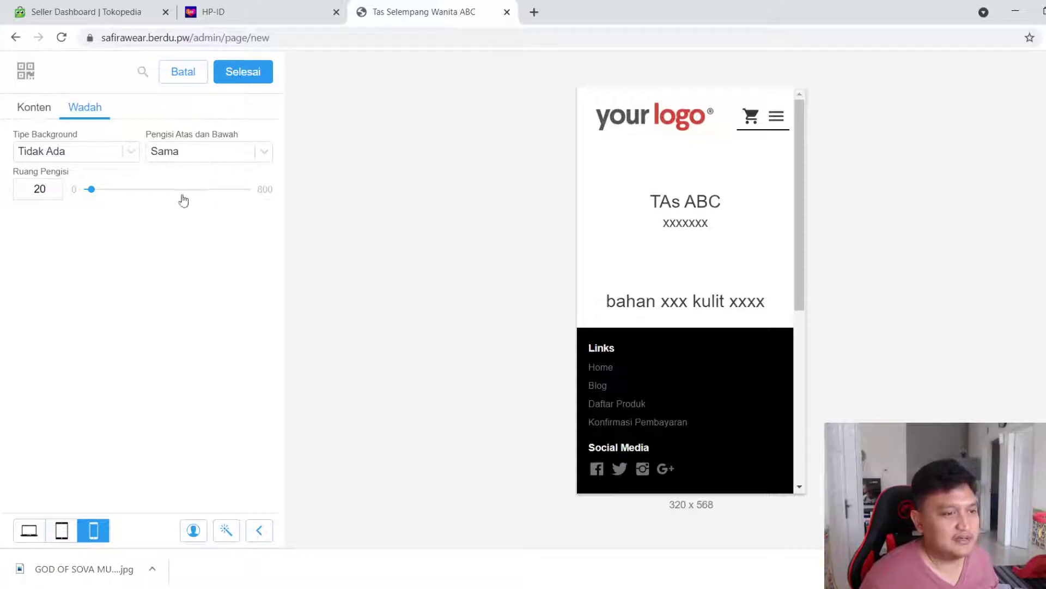
left_click(185, 176)
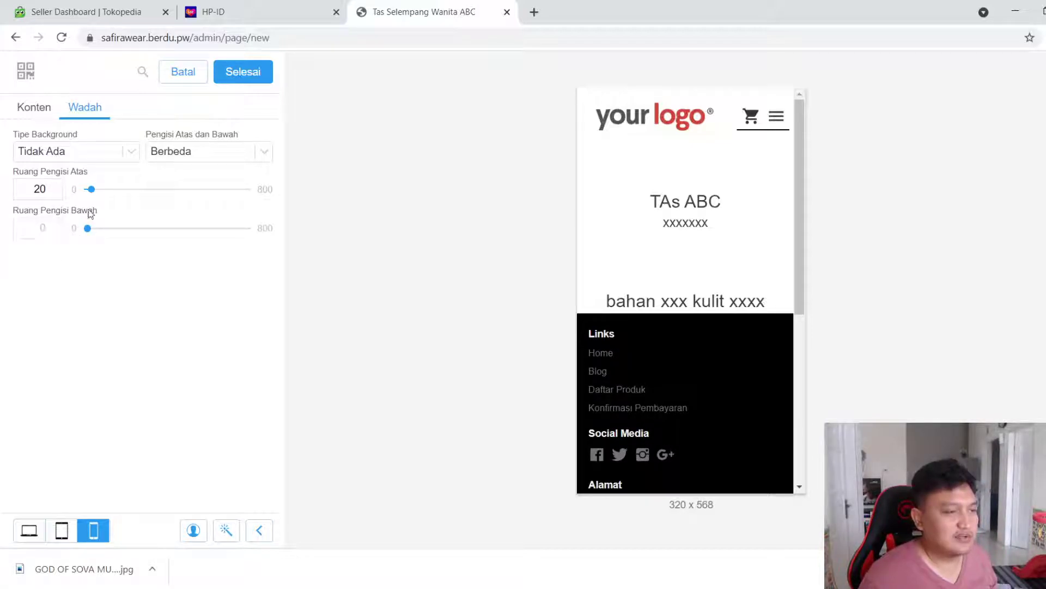
left_click(186, 171)
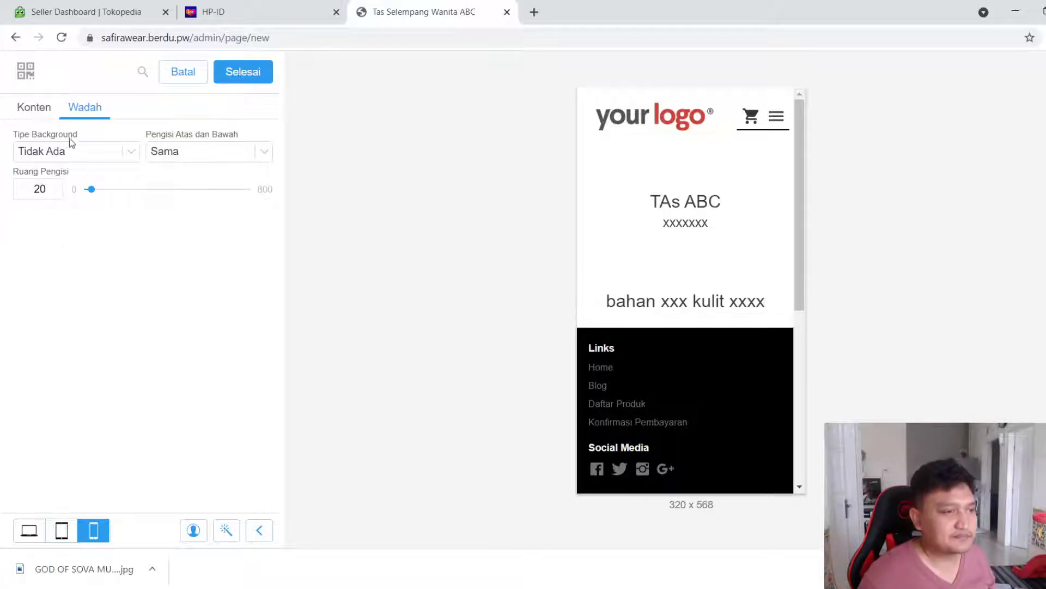
Check the font type choices for the "bahan xxx kulit xxxx" text and finish editing its section
left_click(33, 108)
left_click(83, 224)
left_click(26, 170)
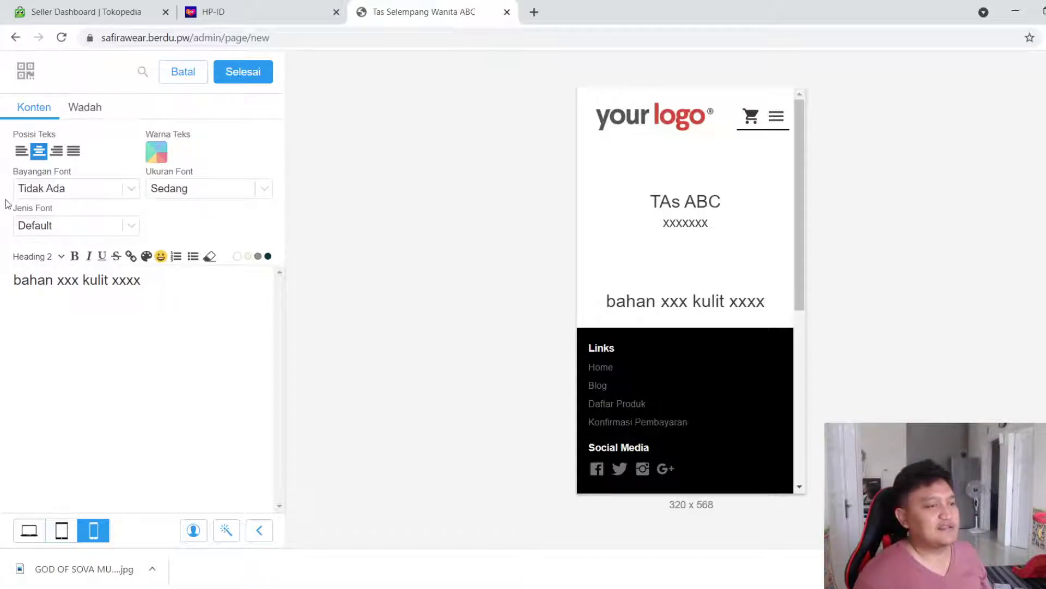
left_click(109, 225)
left_click(194, 206)
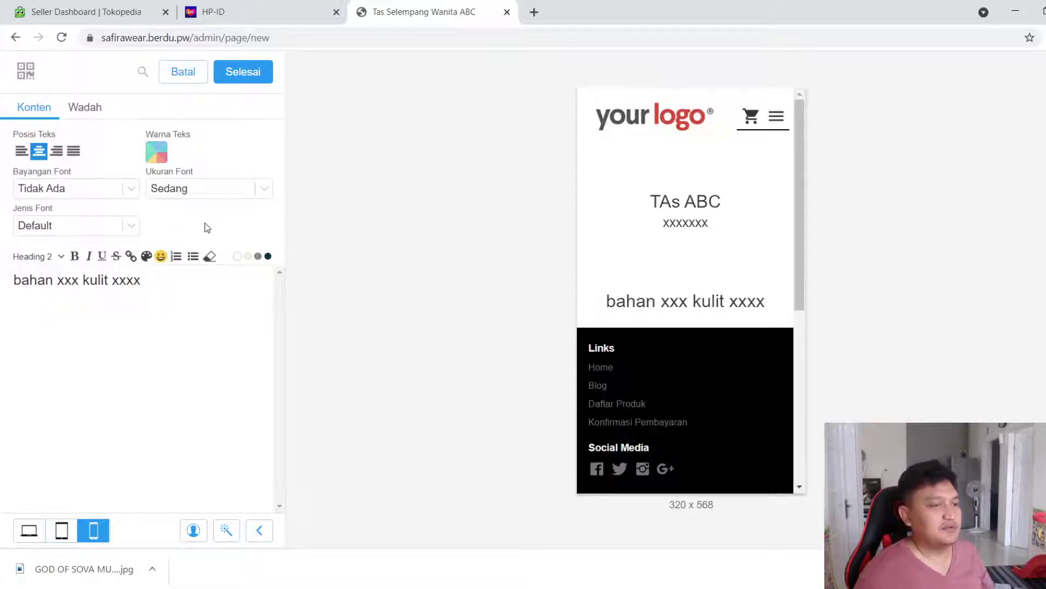
left_click(243, 71)
Set the "TAs ABC" section's Ruang Pengisi to 20 and finish editing it
left_click(232, 296)
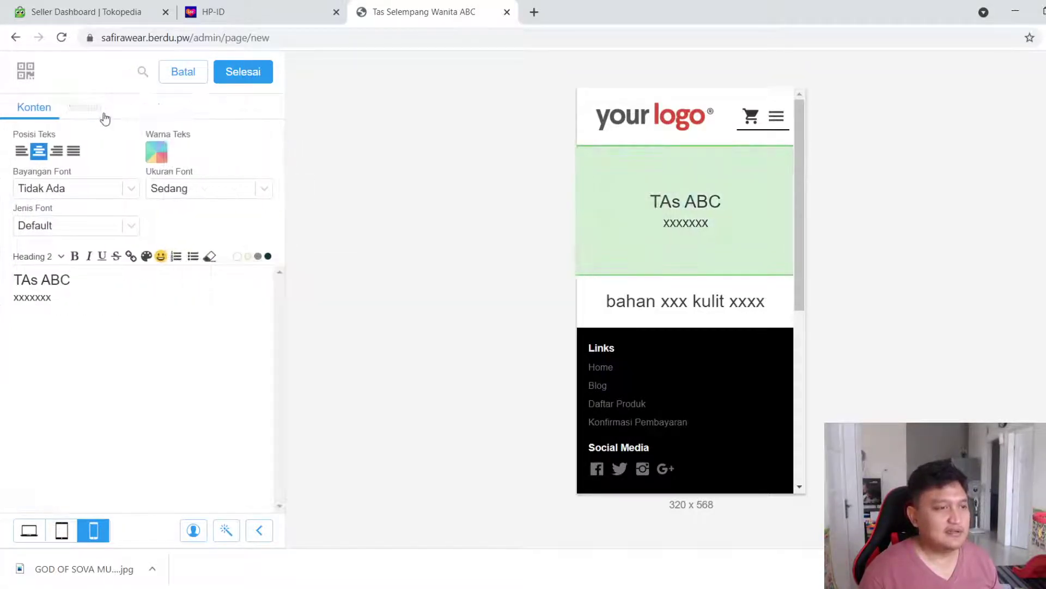
left_click(98, 111)
double_click(36, 195)
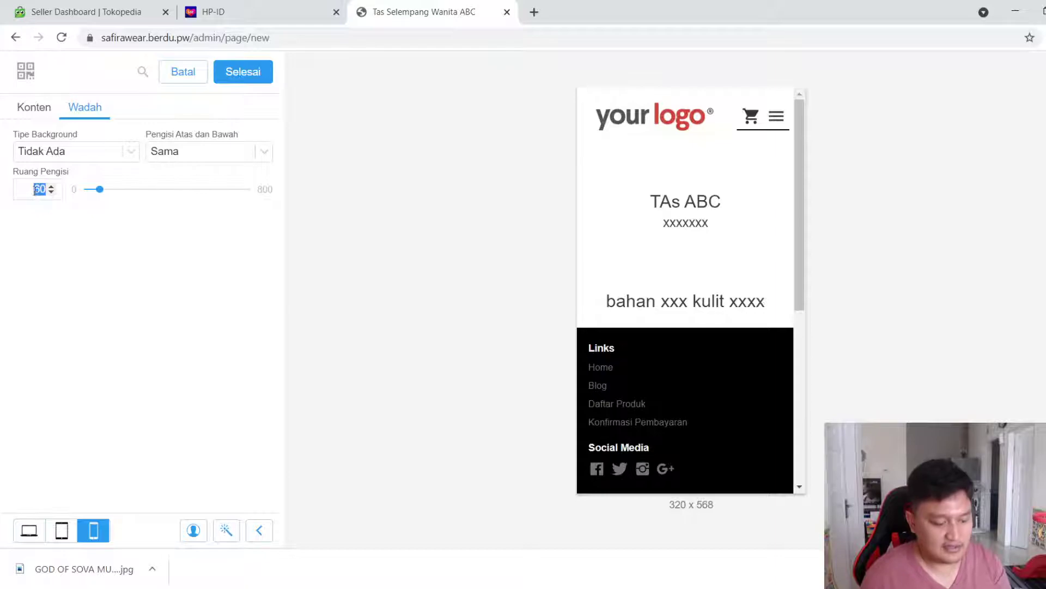
type("20")
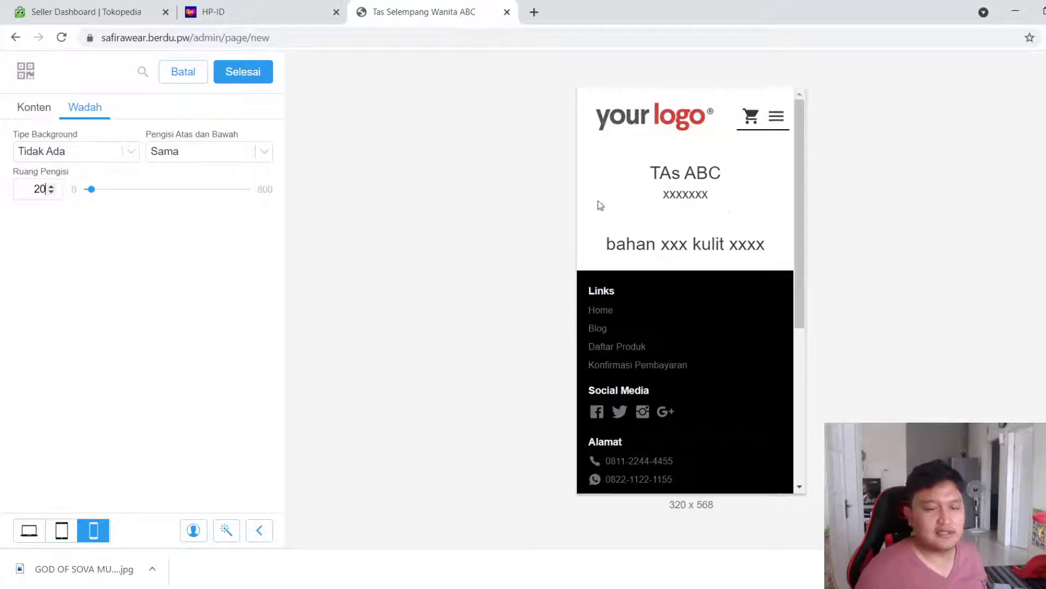
left_click(269, 83)
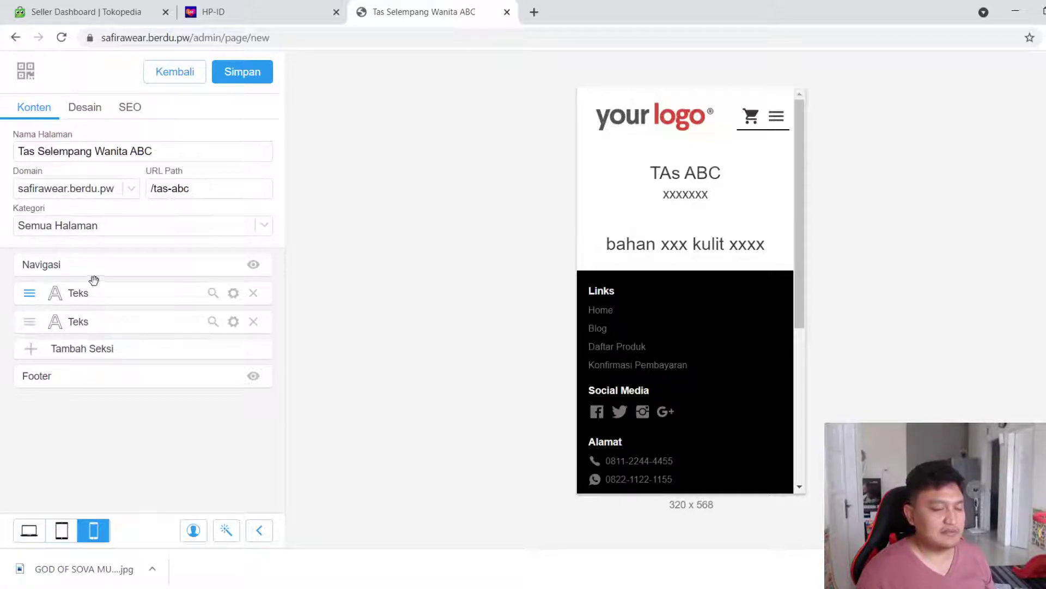
Reopen the "bahan xxx kulit xxxx" section to look at its font settings, and close its editor
left_click(235, 322)
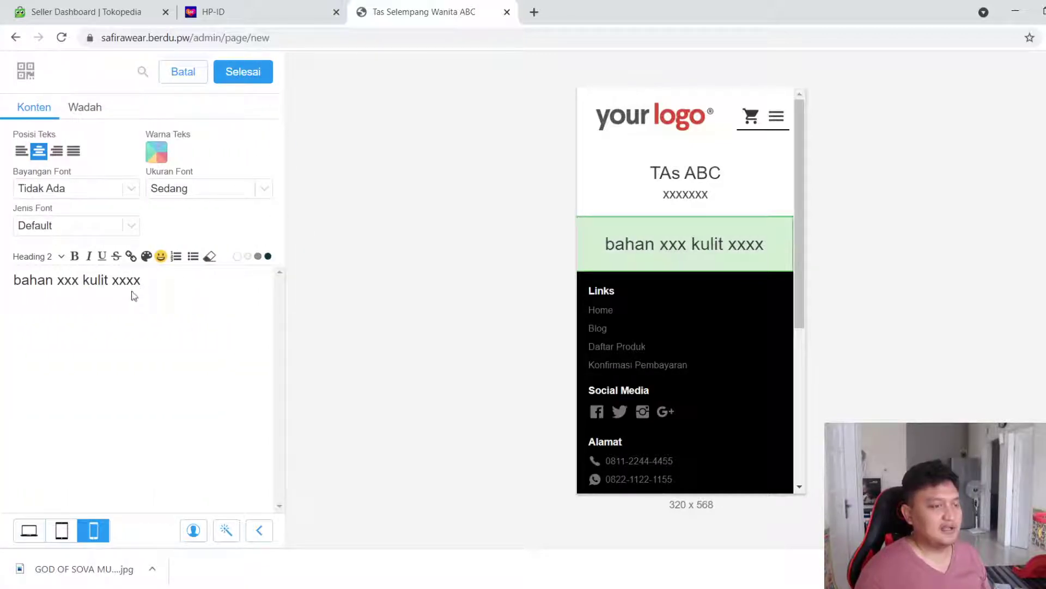
left_click(116, 225)
left_click(243, 71)
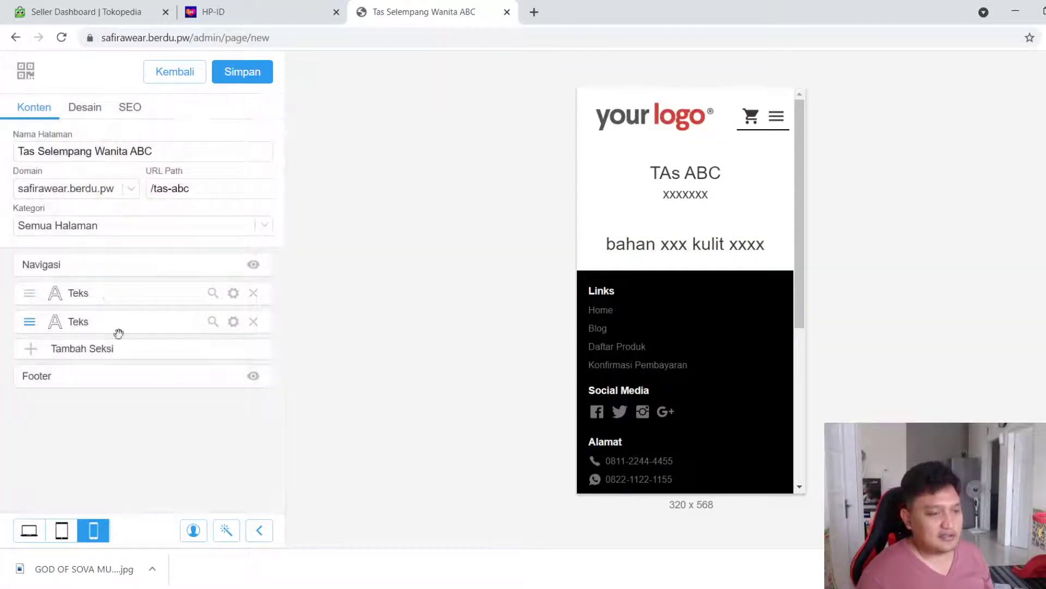
Add a Gambar section below the text sections and upload the photo of the assorted handbags to it
left_click(119, 349)
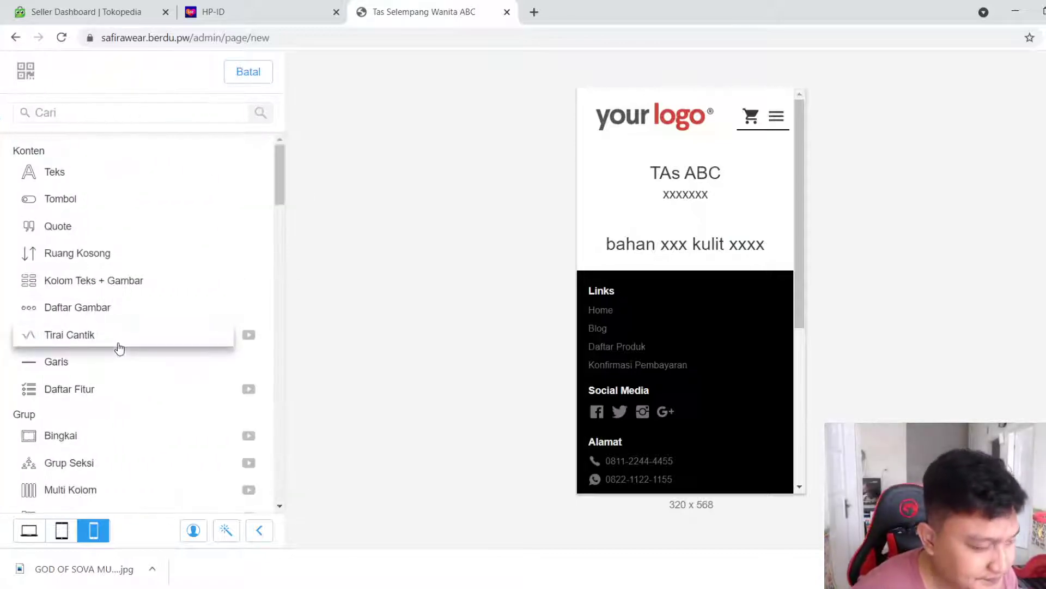
scroll(101, 361, "down", 4)
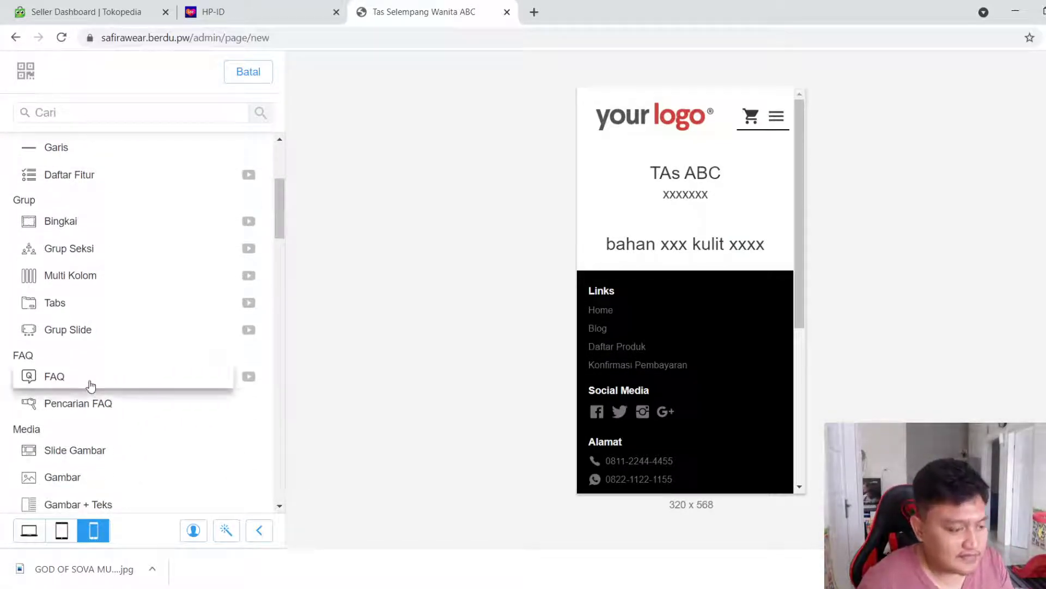
left_click(62, 477)
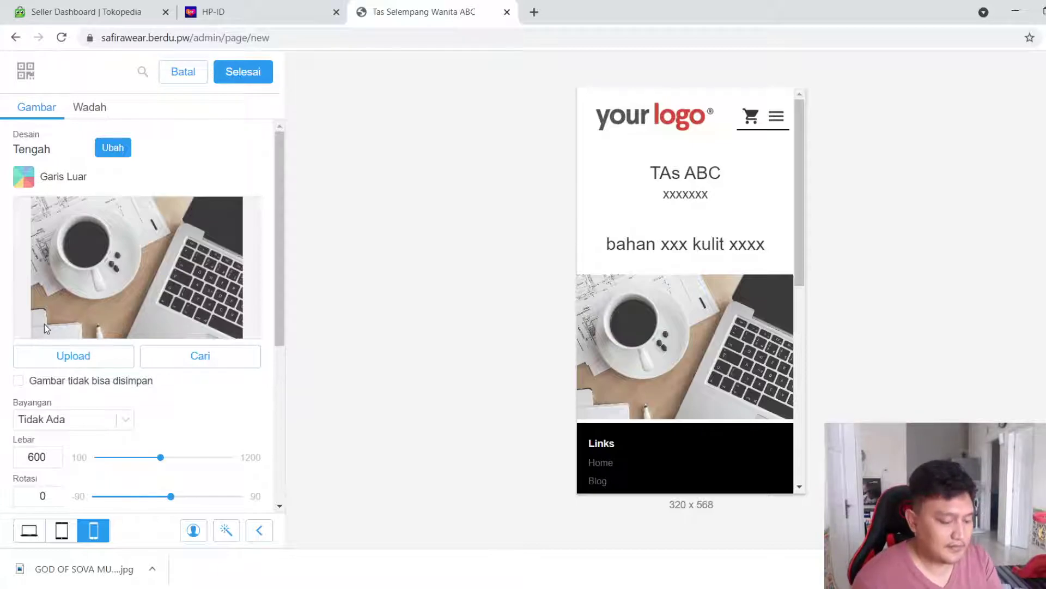
left_click(67, 360)
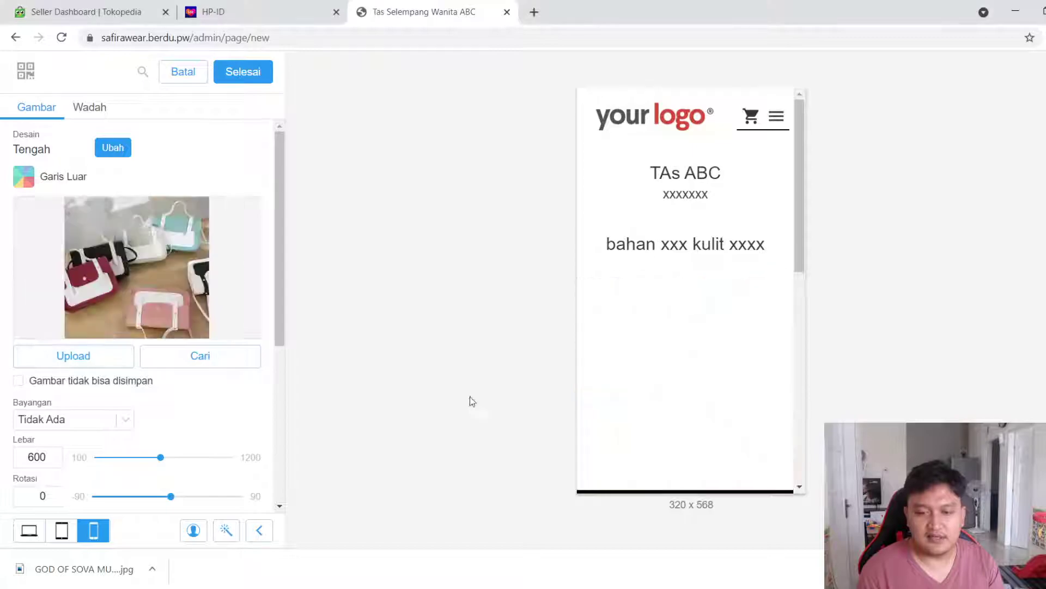
scroll(720, 360, "down", 3)
scroll(721, 364, "up", 3)
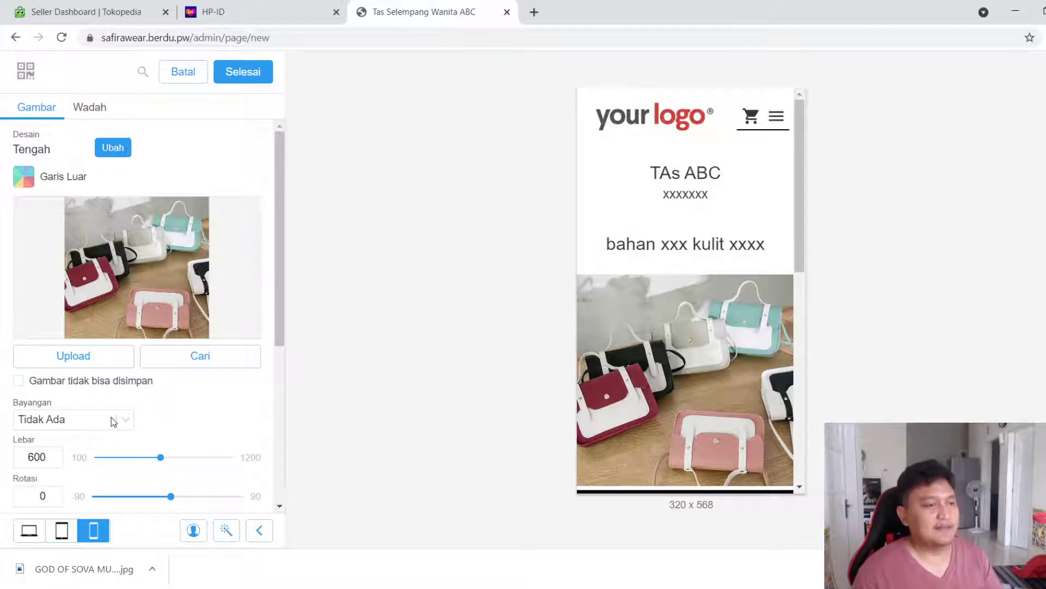
Try a Gradasi background on the new image section's container, and discard the section
left_click(96, 111)
left_click(46, 109)
left_click(101, 107)
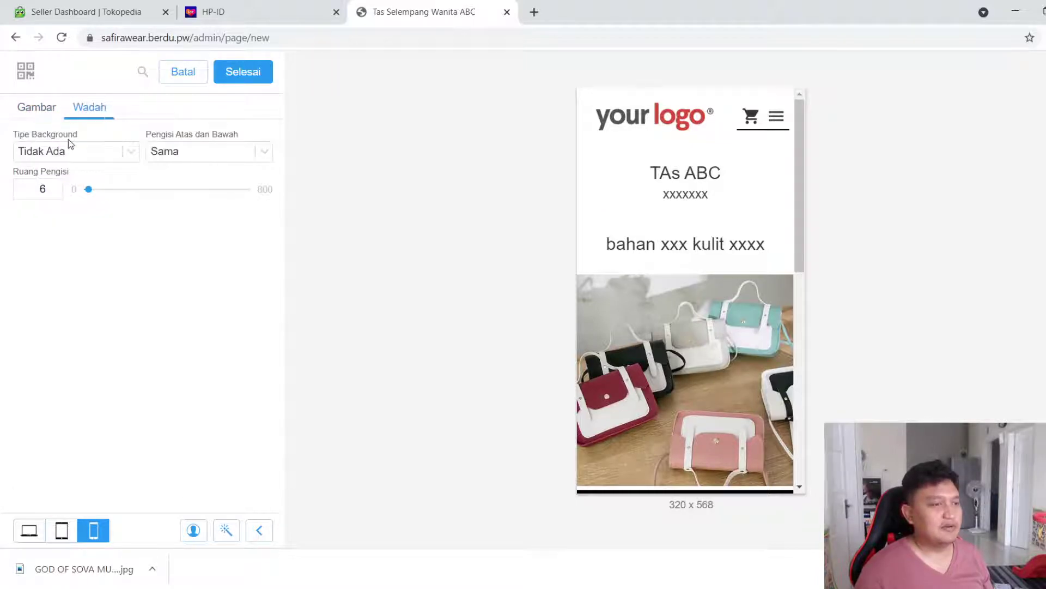
left_click(75, 211)
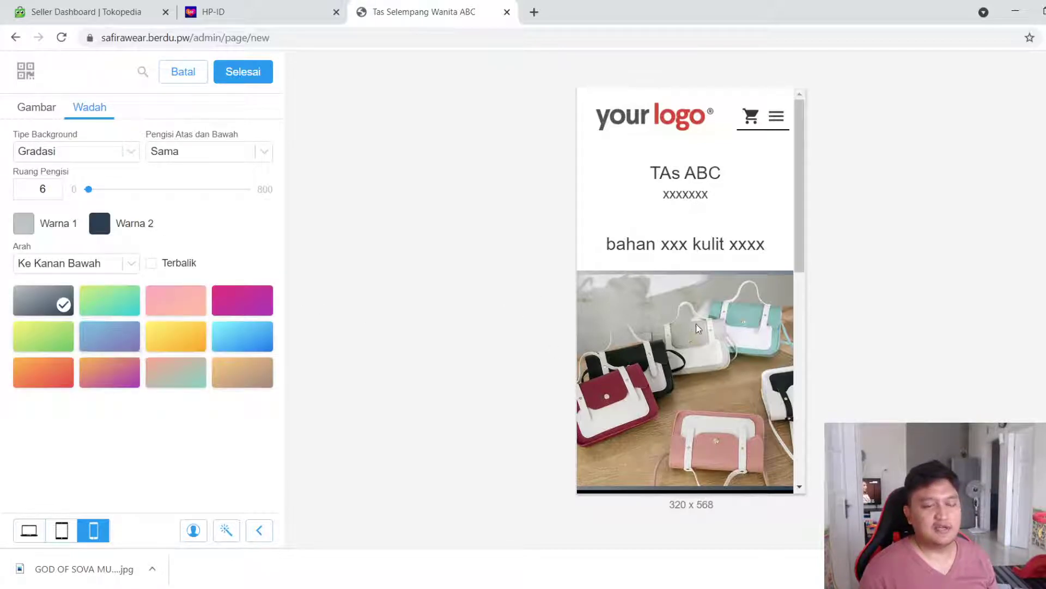
left_click(33, 113)
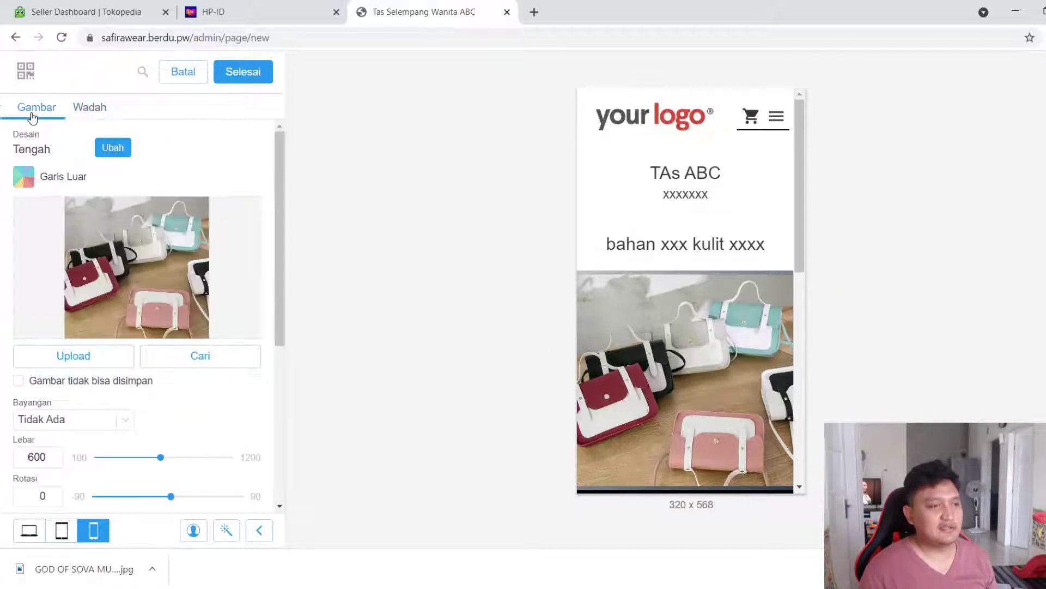
left_click(187, 75)
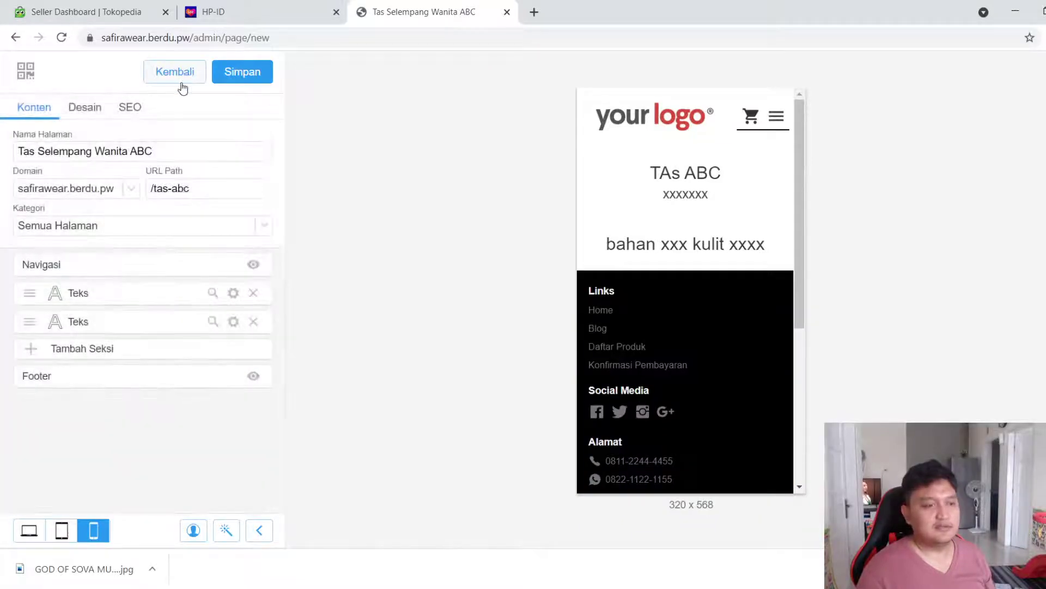
Add a Gambar section with the photo of the assorted handbags below the text sections and finish editing it
left_click(115, 348)
scroll(109, 270, "down", 4)
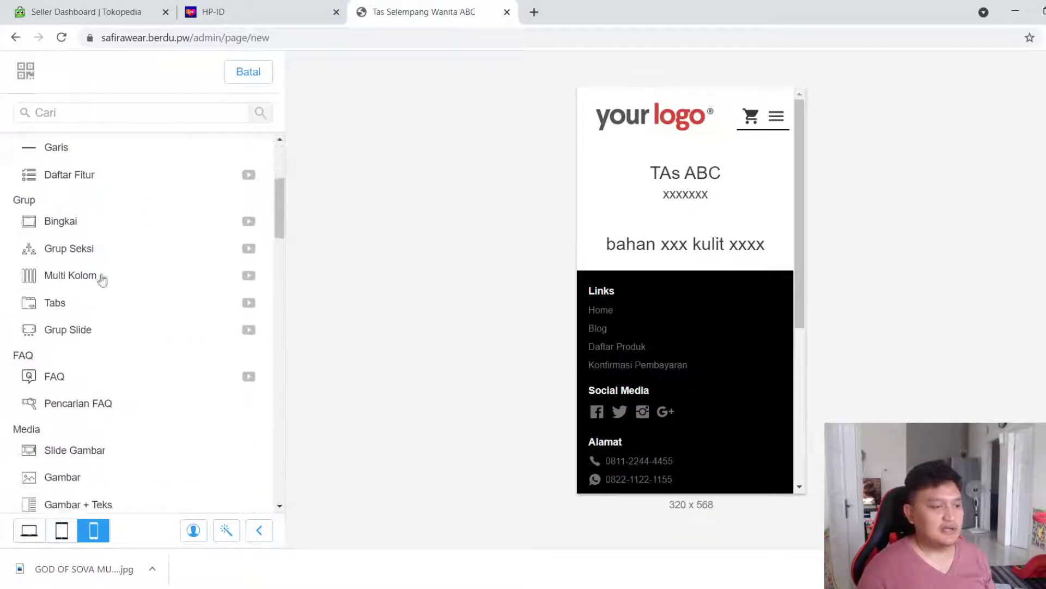
scroll(92, 254, "up", 4)
scroll(96, 294, "down", 8)
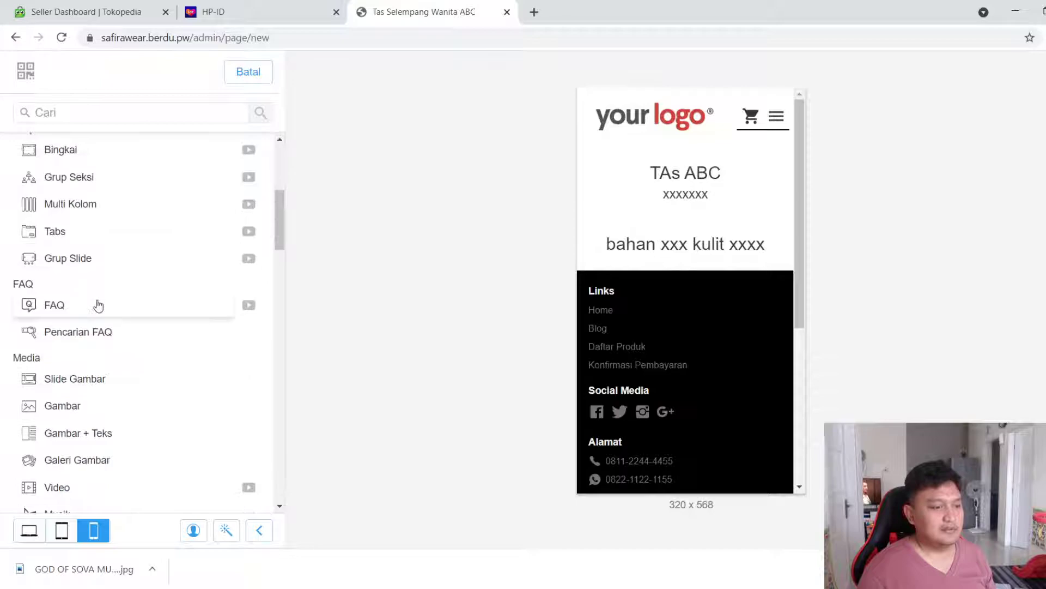
scroll(96, 278, "up", 1)
left_click(89, 196)
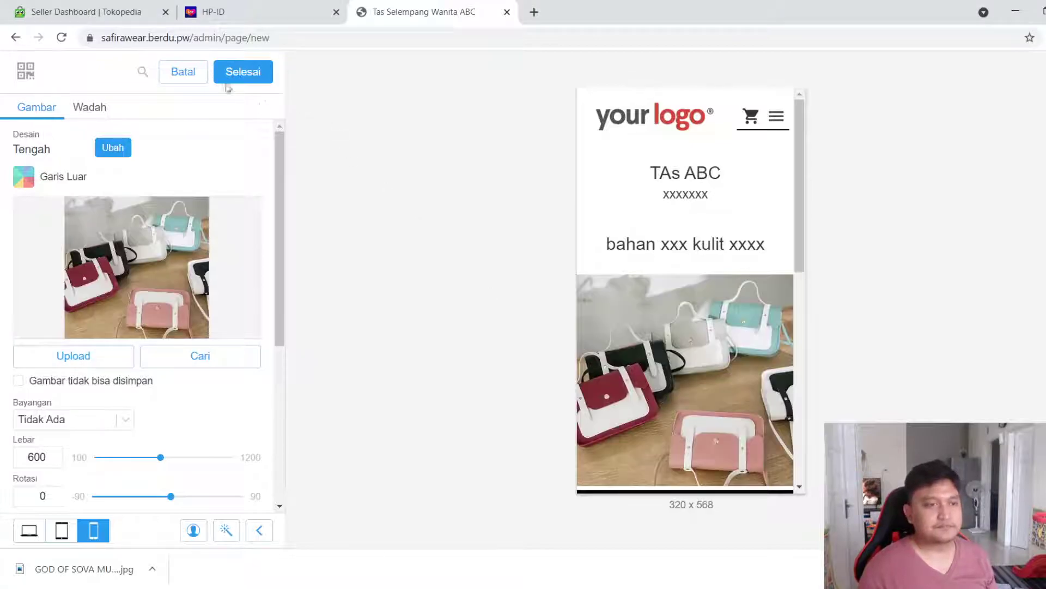
left_click(254, 75)
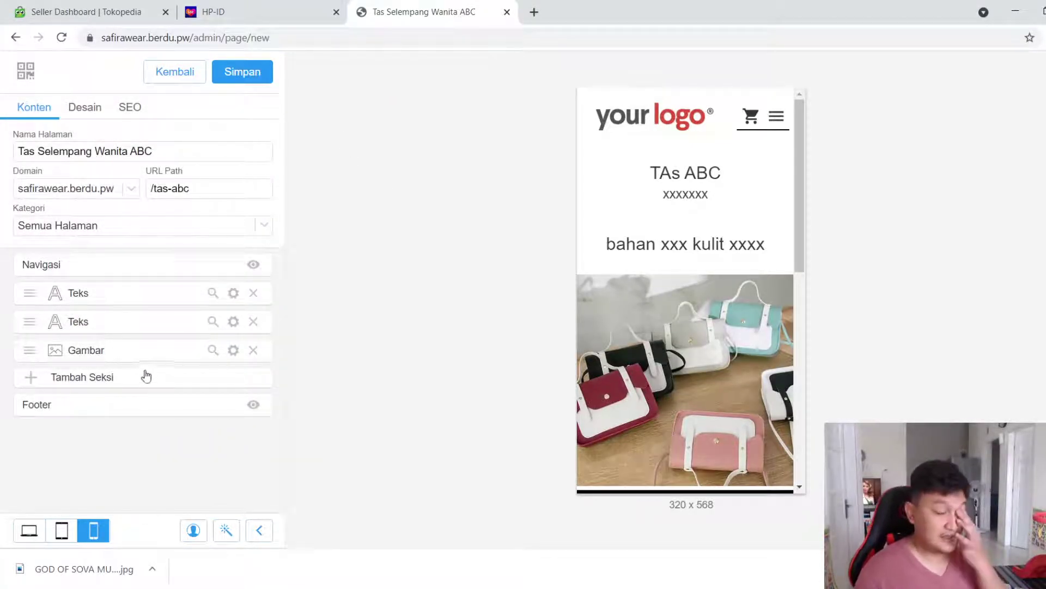
Try a solid Warna background in #FF5722 for the "bahan xxx kulit xxxx" section
left_click(233, 322)
left_click(85, 108)
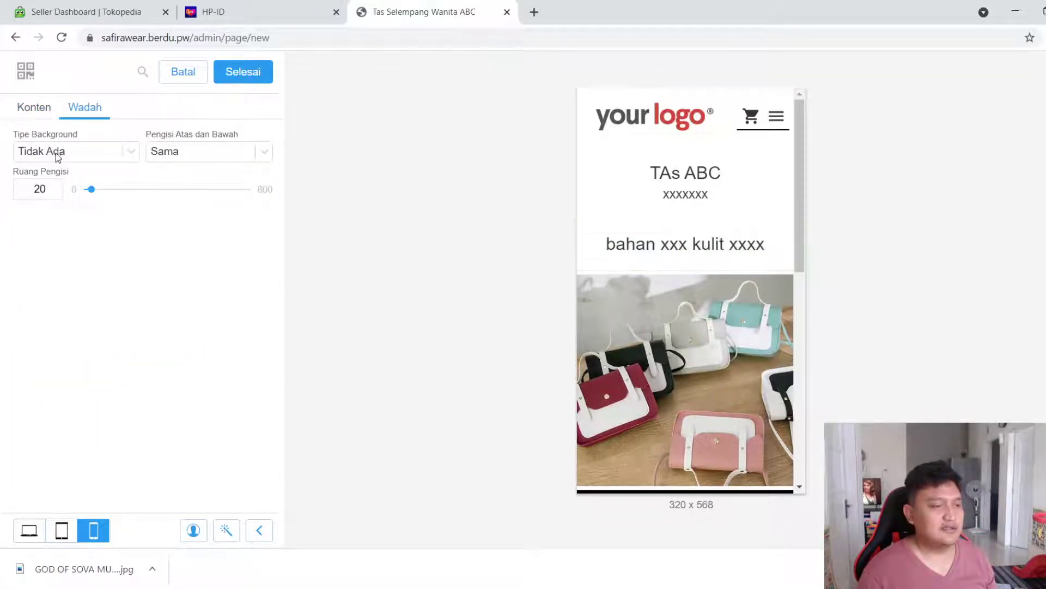
left_click(61, 181)
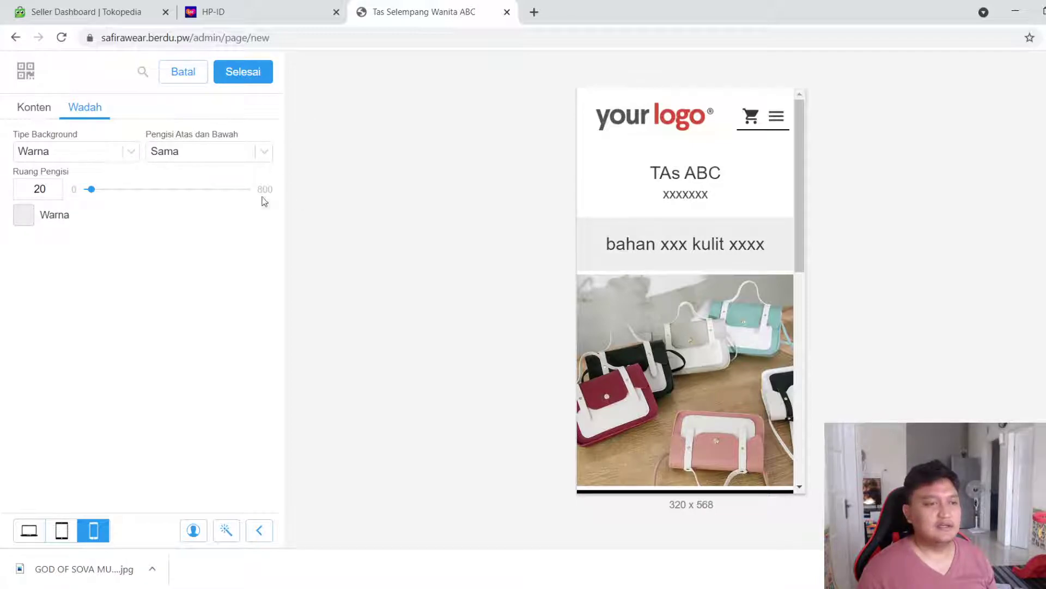
left_click(31, 223)
left_click(203, 377)
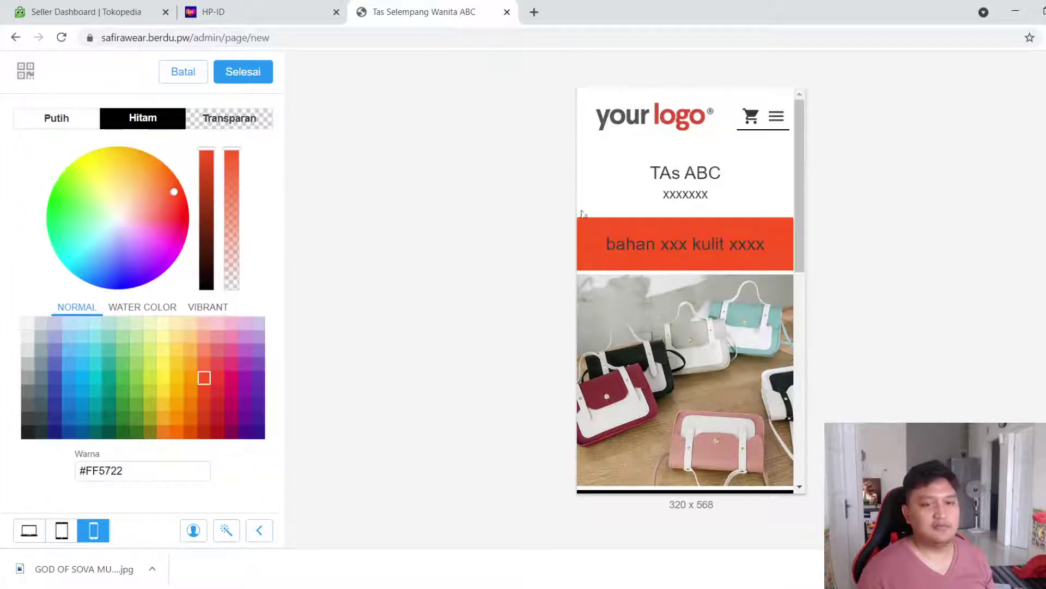
left_click(241, 72)
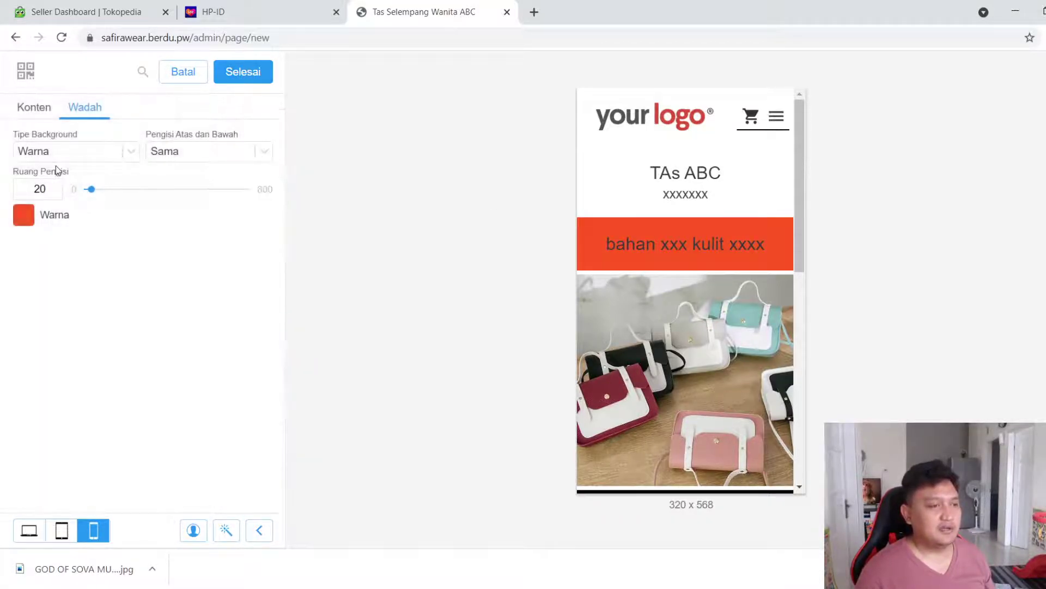
Set the "bahan xxx kulit xxxx" section's background to Gambar, choose the stock photo of a phone on its box, and finish editing
left_click(44, 194)
left_click(102, 329)
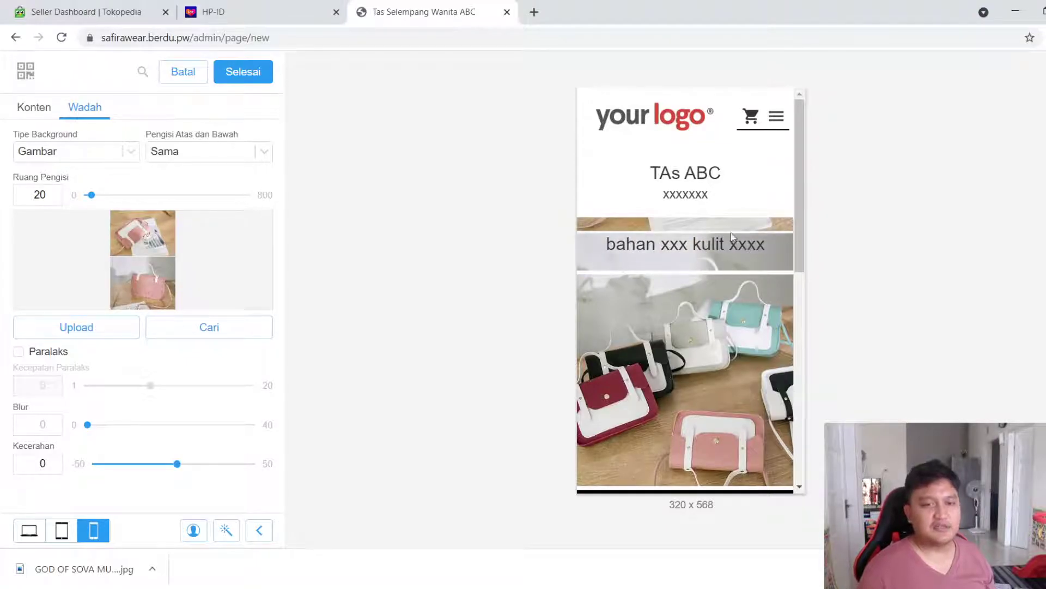
left_click(206, 329)
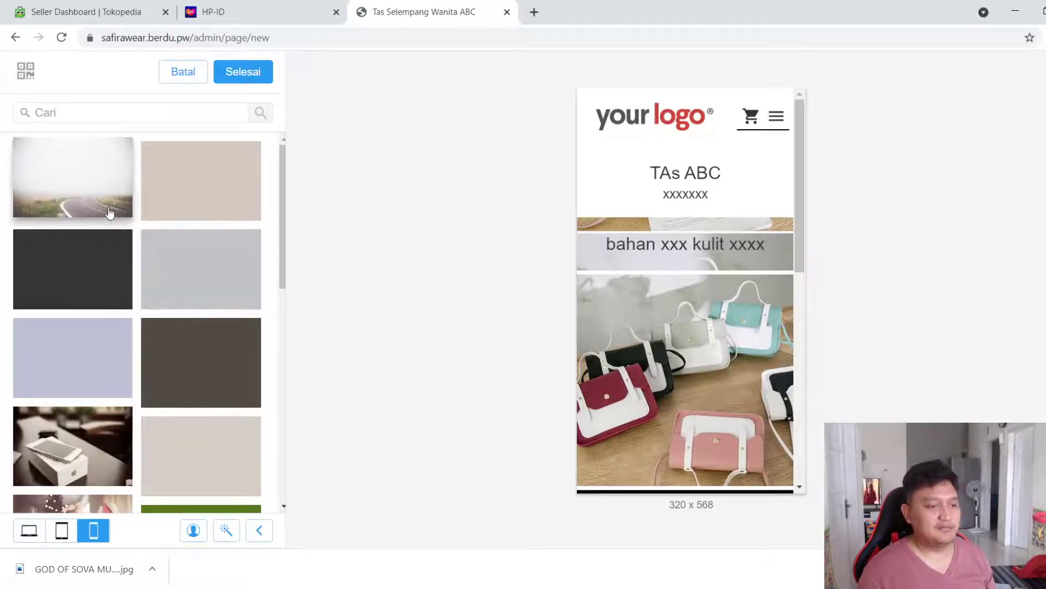
left_click(73, 444)
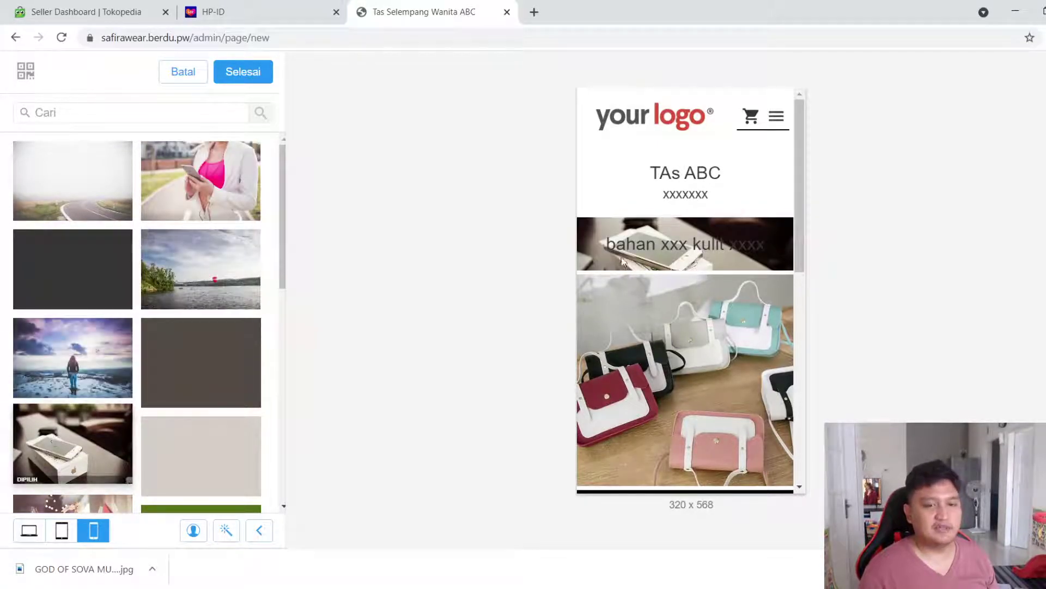
left_click(256, 75)
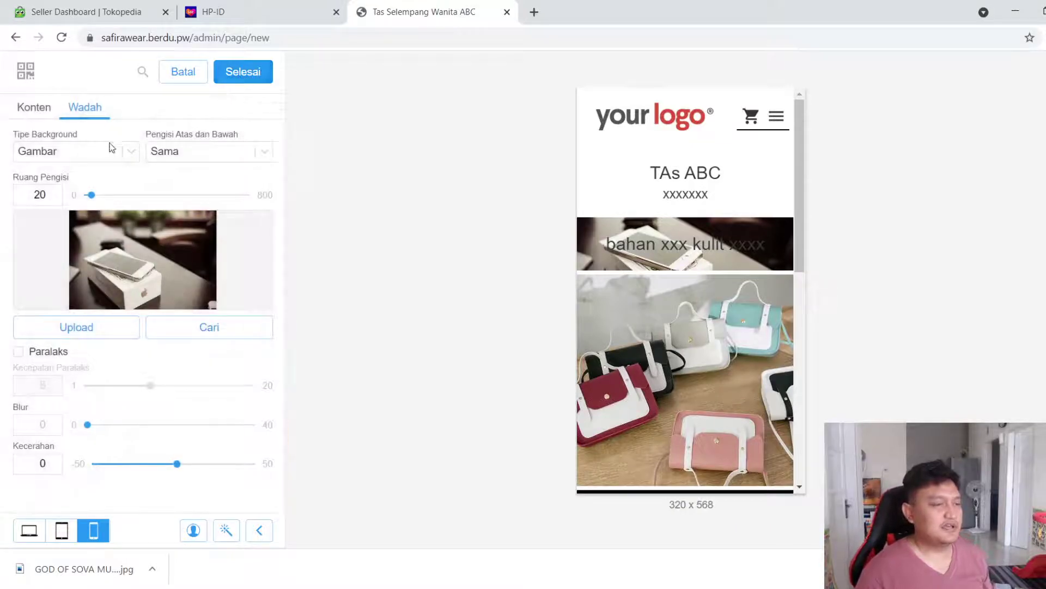
left_click(36, 107)
left_click(243, 73)
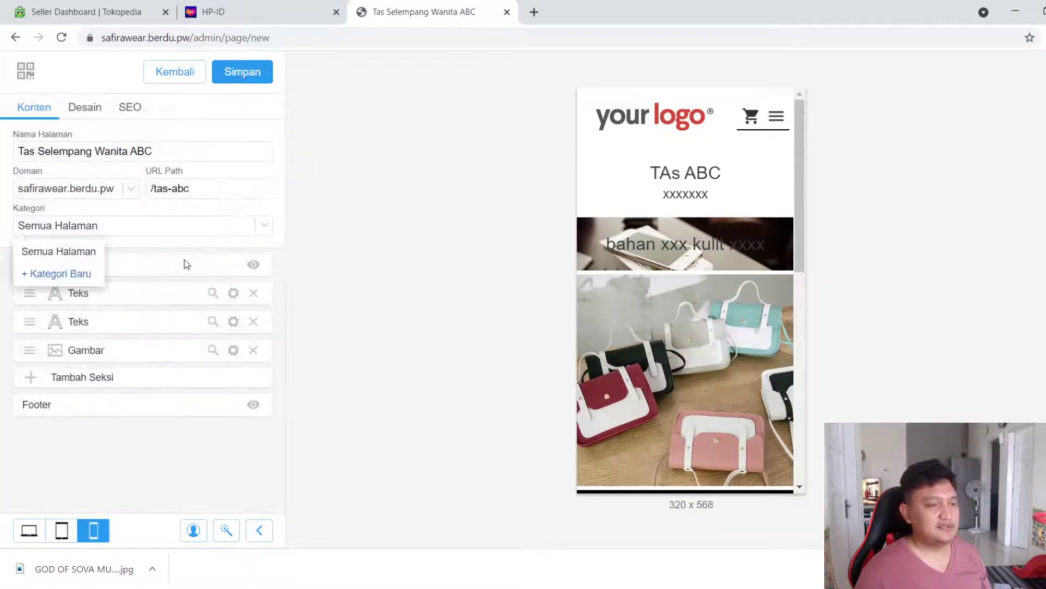
Add a Daftar Gambar section below the handbag image and replace its Wikipedia globe logo with the uploaded pink bag photo
left_click(99, 380)
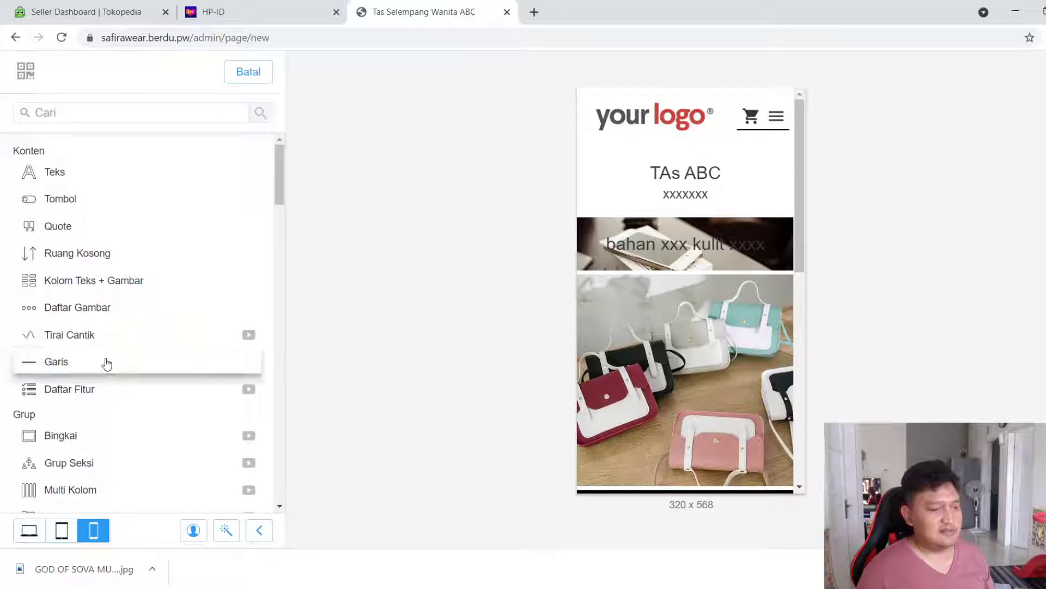
left_click(91, 320)
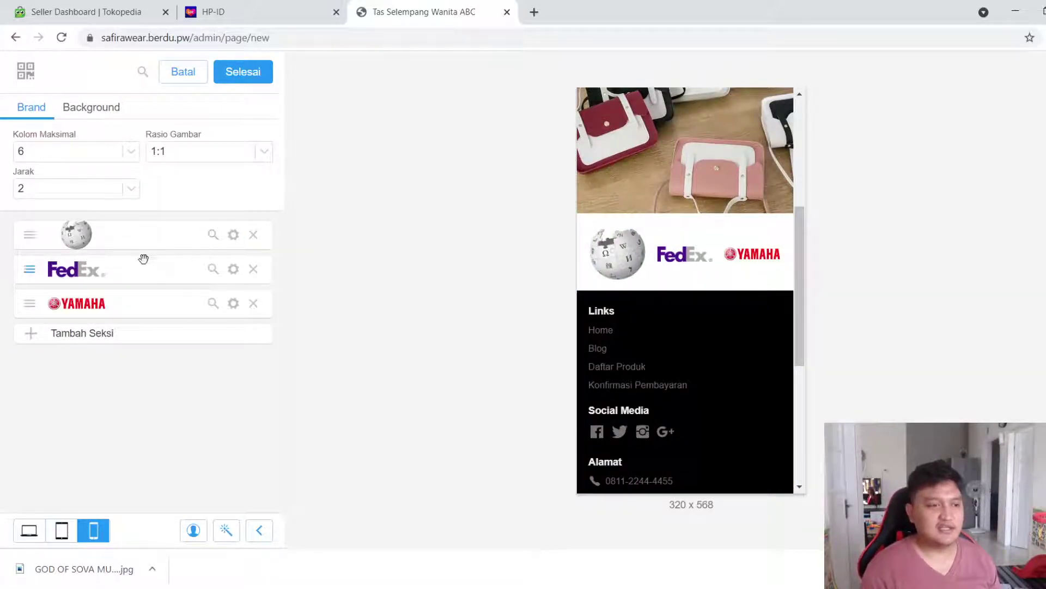
left_click(233, 234)
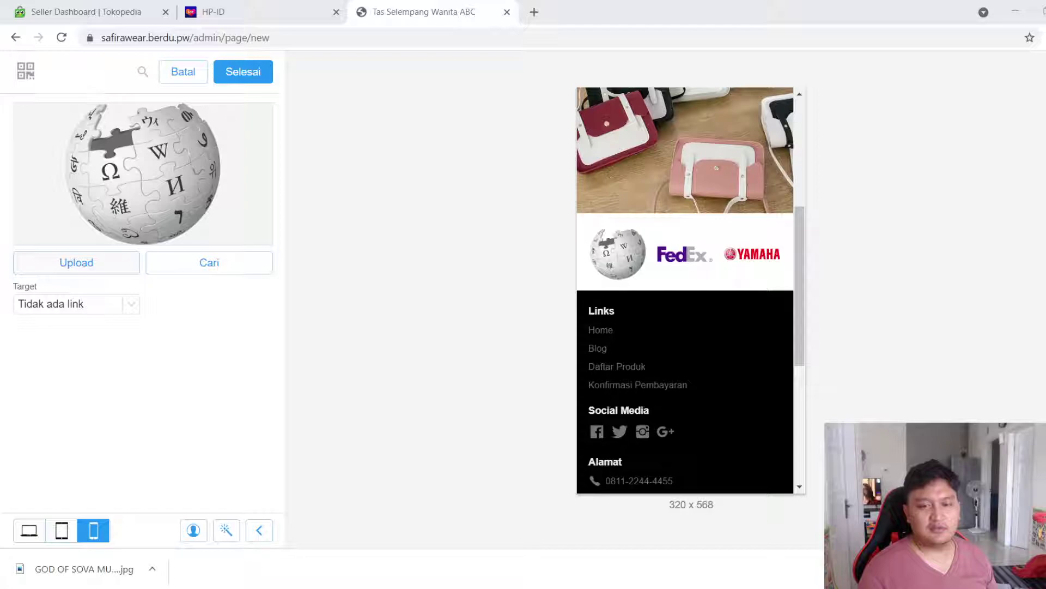
double_click(493, 200)
left_click(253, 73)
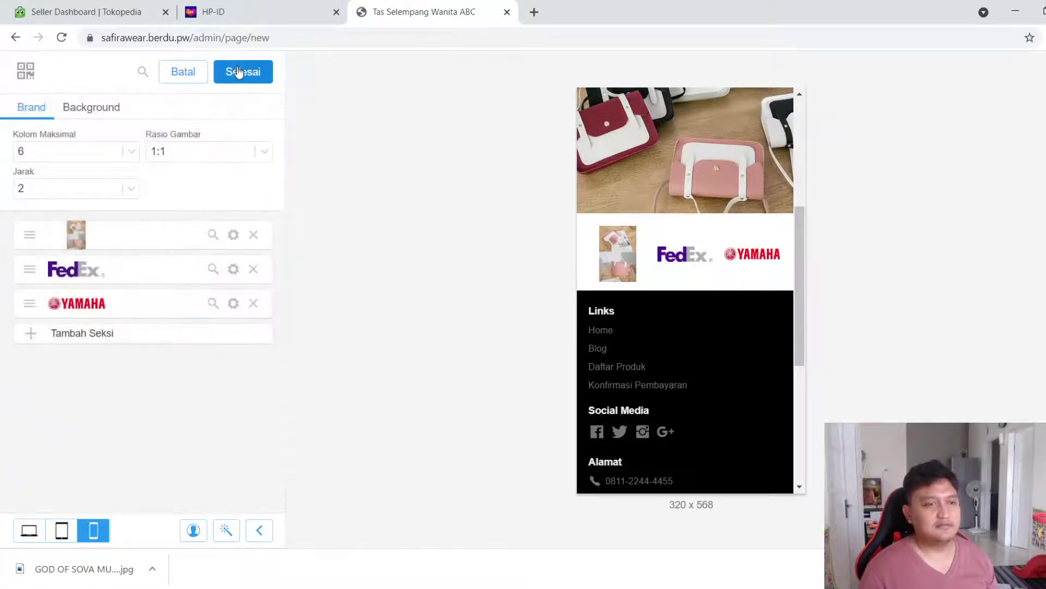
left_click(258, 72)
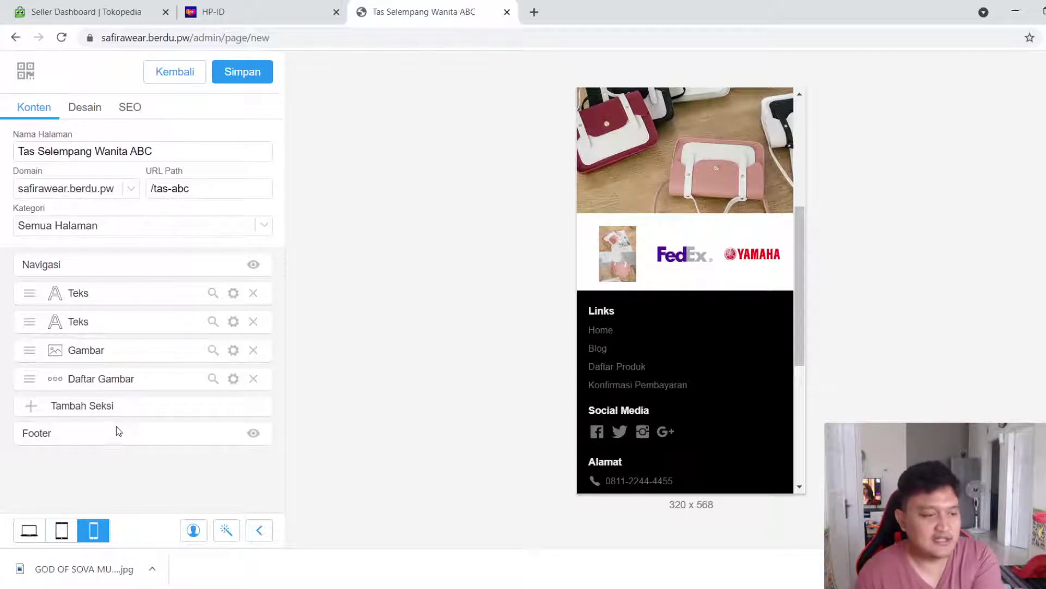
Try different column limits for the Daftar Gambar section, settling on Kolom Maksimal 4, and set Jarak to 0
left_click(233, 379)
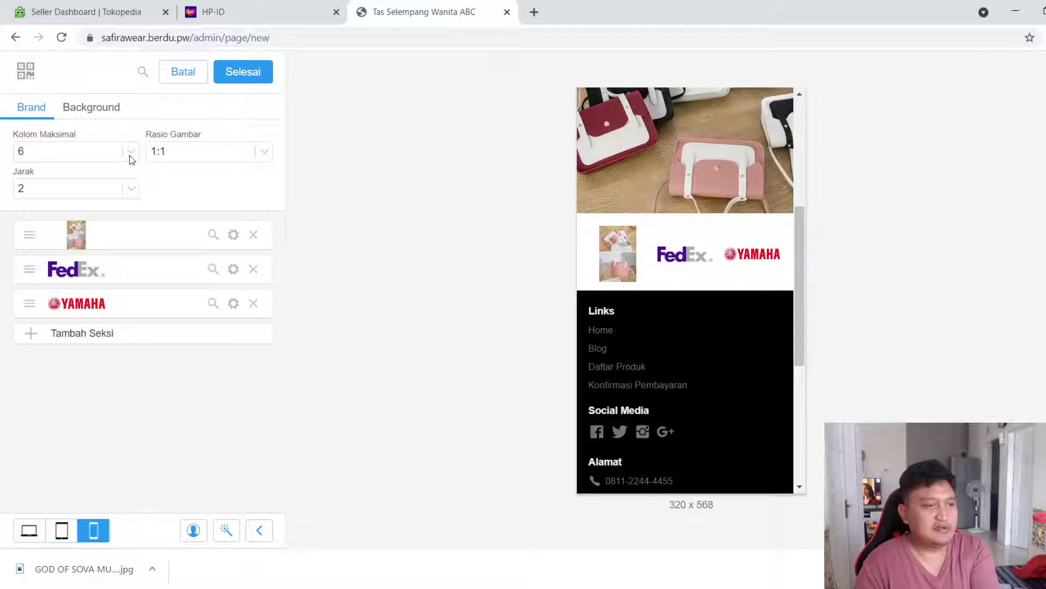
left_click(84, 167)
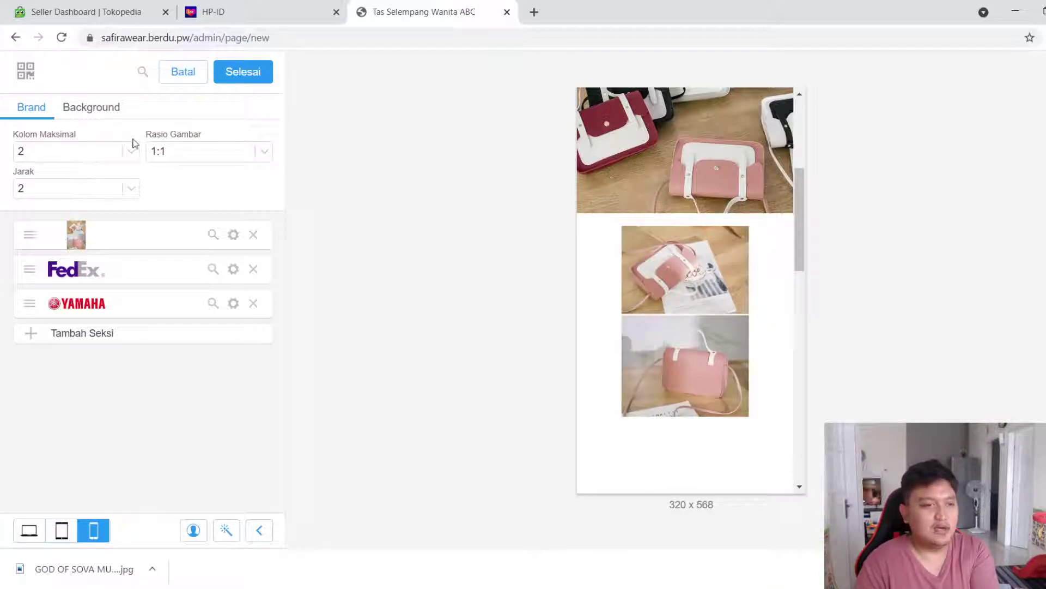
left_click(81, 185)
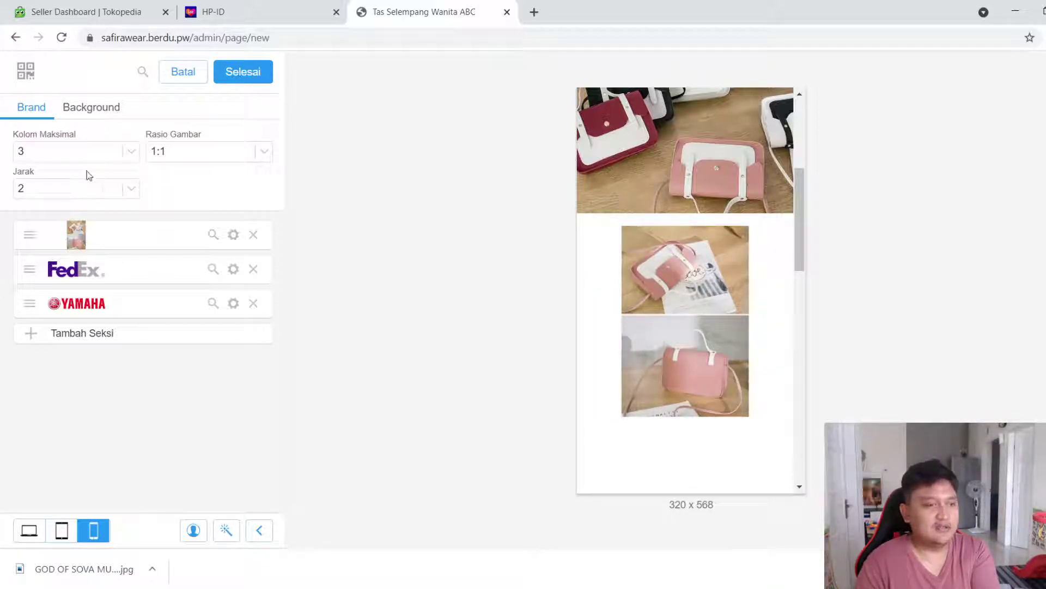
left_click(85, 197)
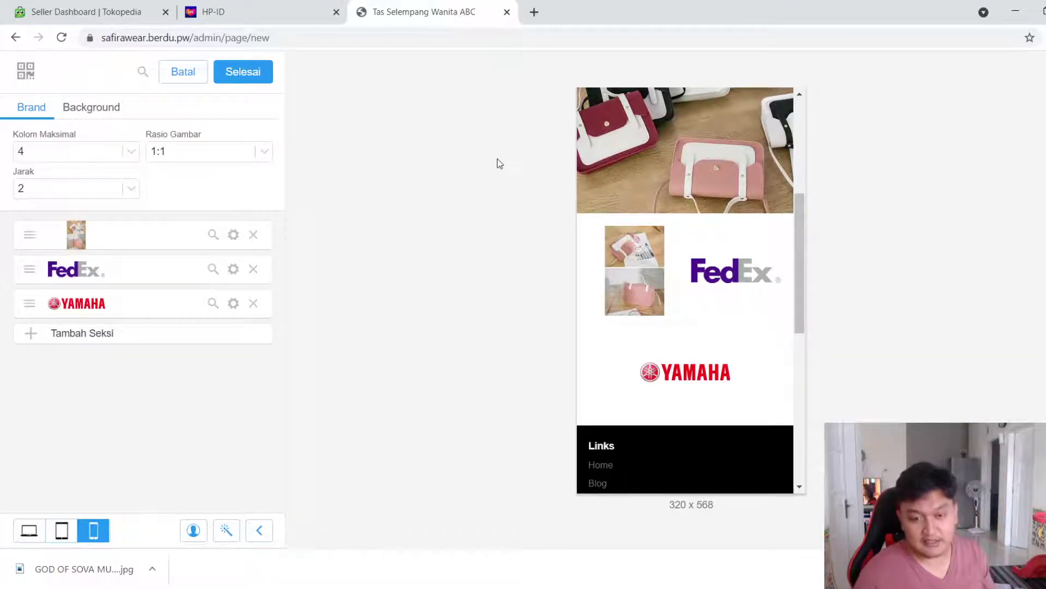
left_click(60, 201)
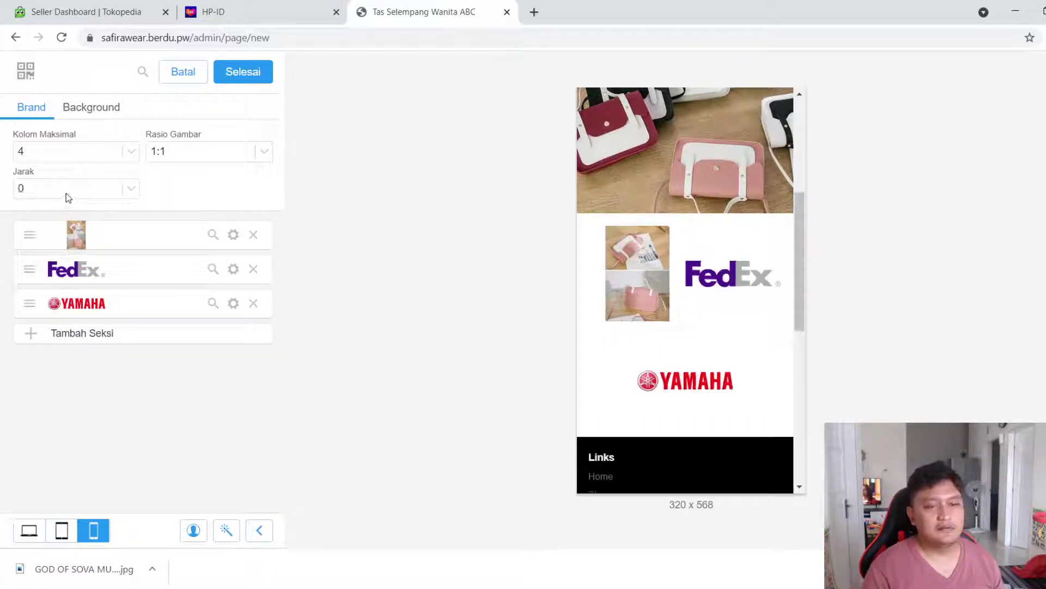
left_click(240, 79)
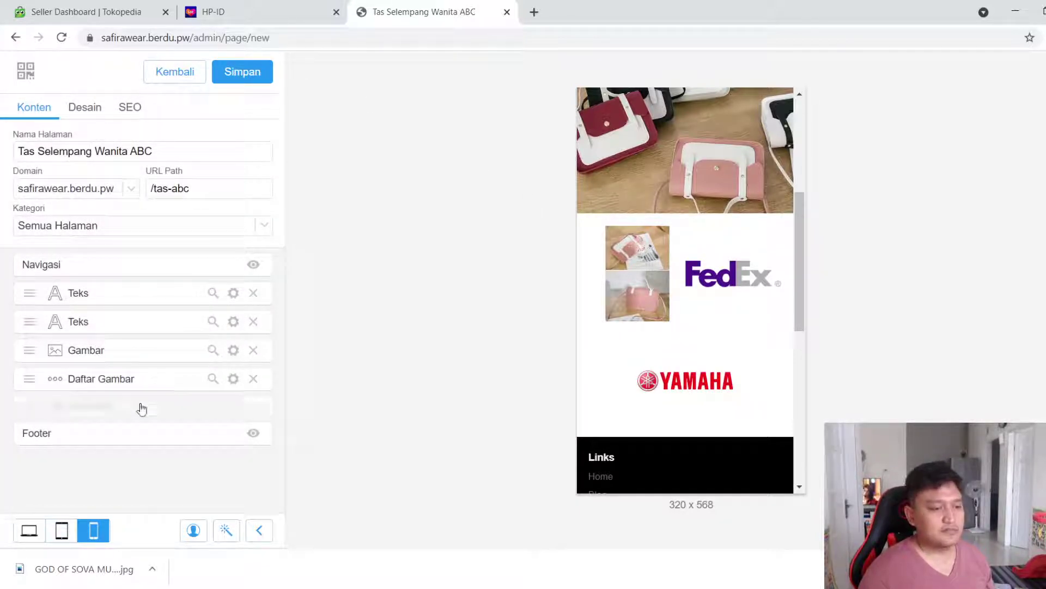
Add a Bingkai section at the end of the page content and replace its framed text with "nfgnfdnfghnf"
left_click(141, 406)
scroll(109, 352, "down", 3)
scroll(108, 353, "up", 3)
left_click(90, 435)
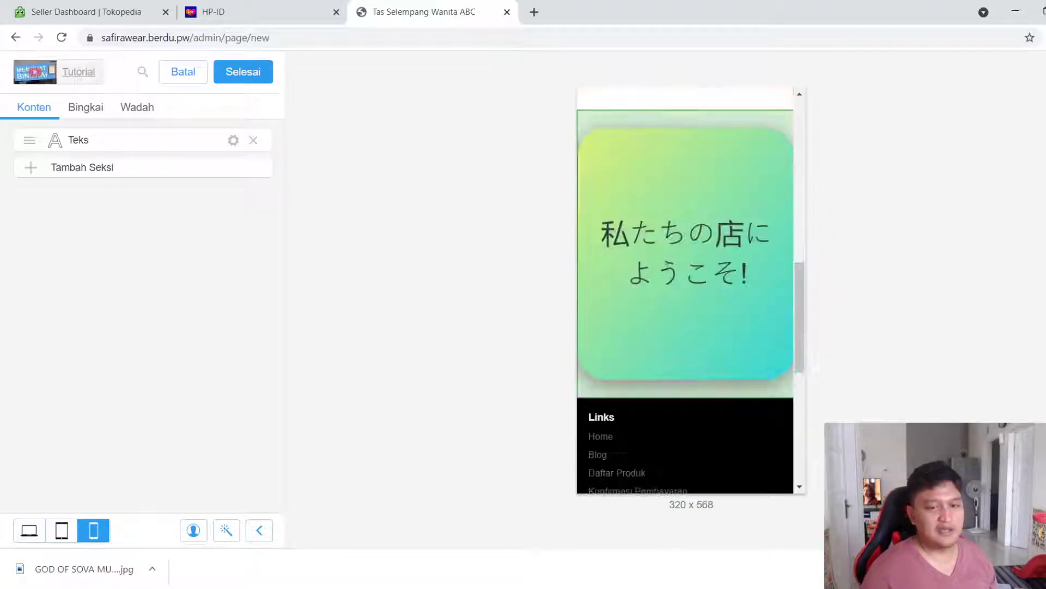
left_click(233, 141)
left_click_drag(198, 281, 1, 330)
type("nfgnfdnfghnf")
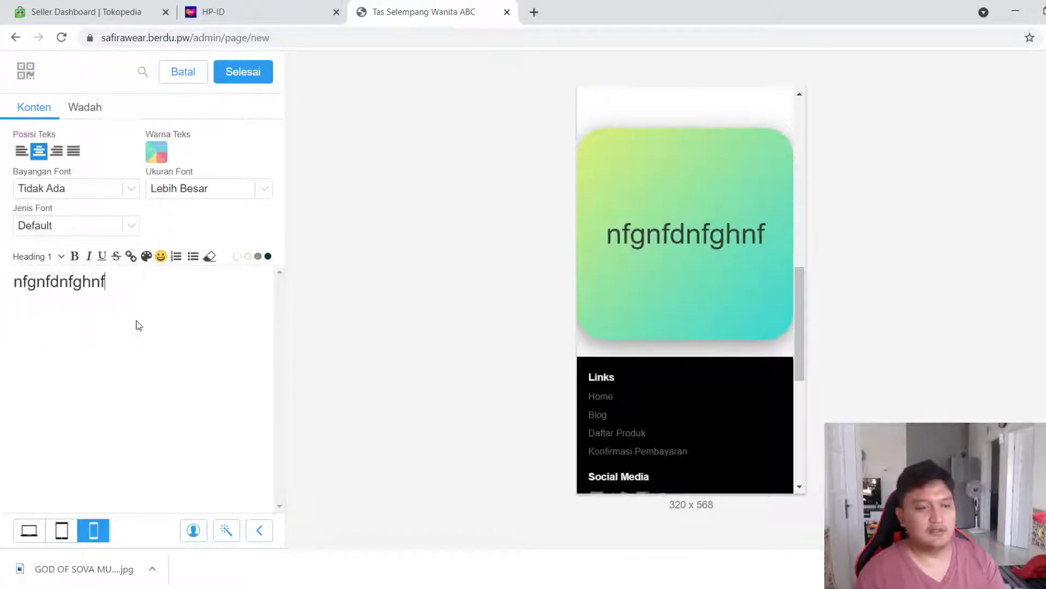
Review the framed text's Jenis Font field and its Wadah settings, and return to its Konten settings
left_click(77, 226)
left_click(76, 128)
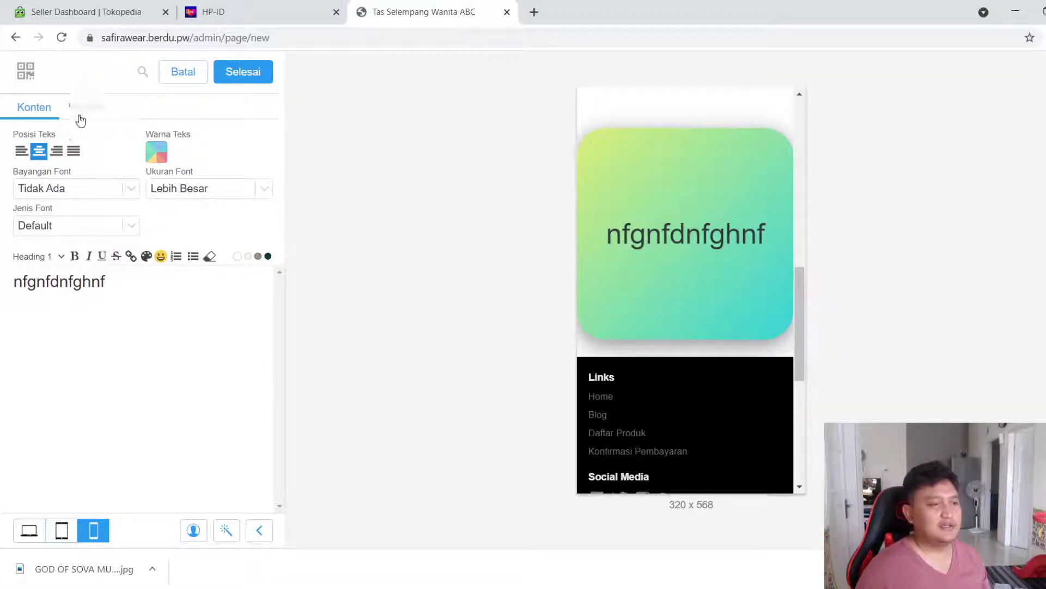
left_click(83, 112)
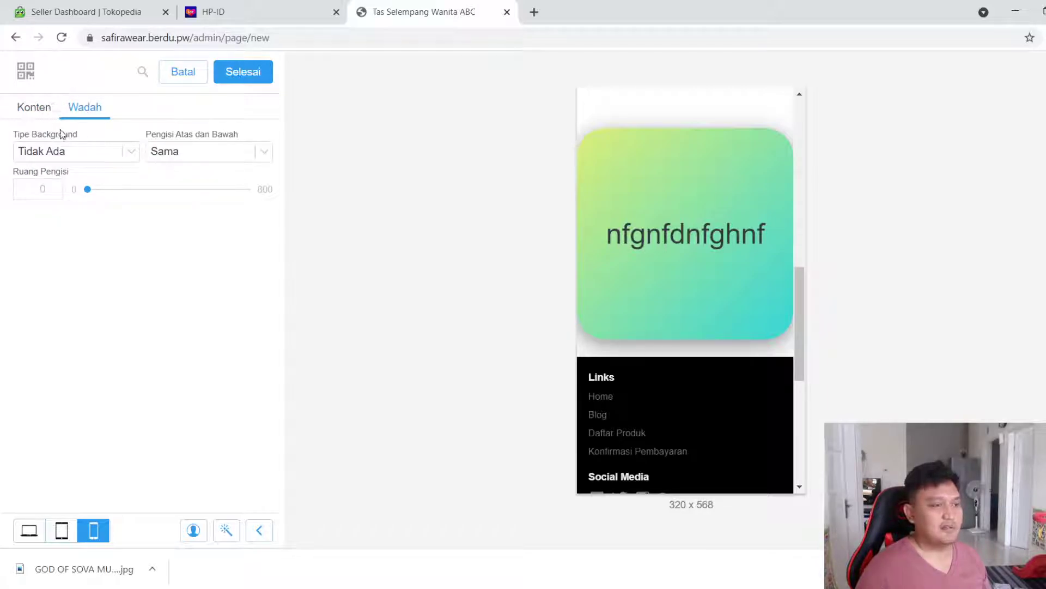
left_click(35, 109)
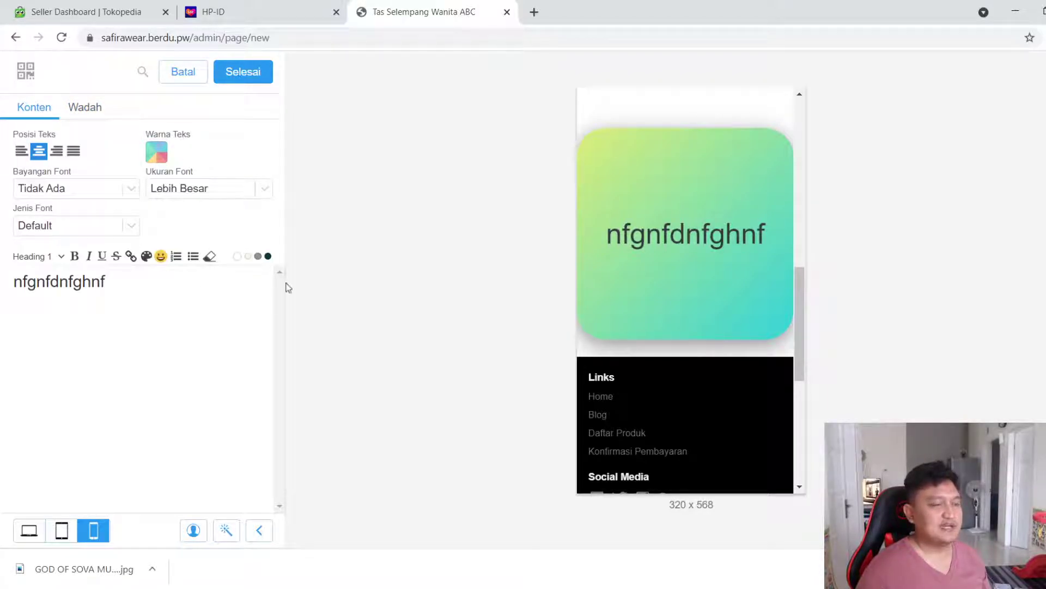
Try right alignment on the framed text, restore centre alignment, and finish editing the text and its Bingkai section
left_click(57, 152)
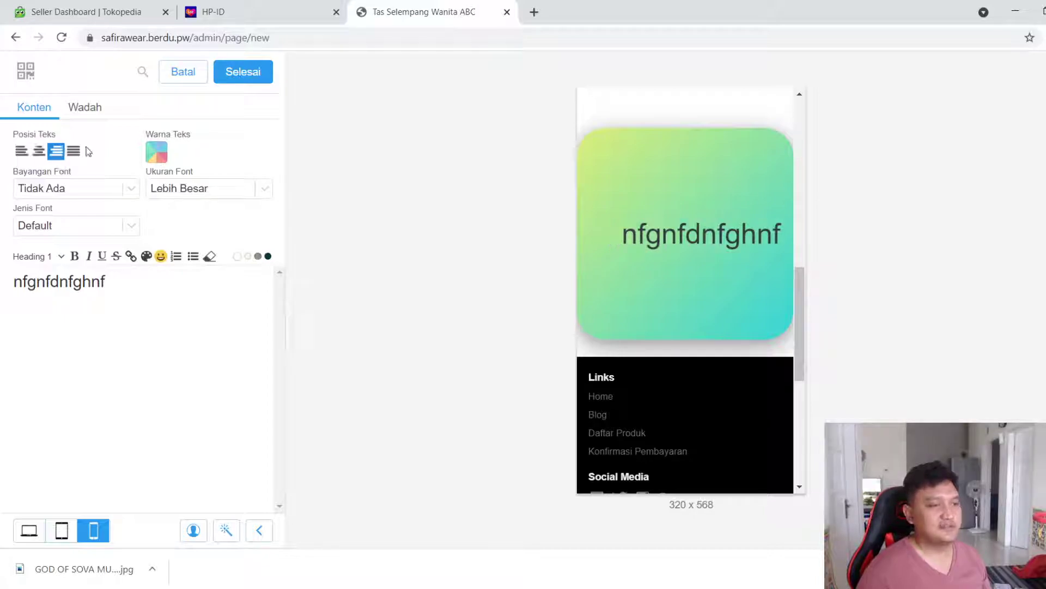
left_click(39, 152)
left_click(218, 72)
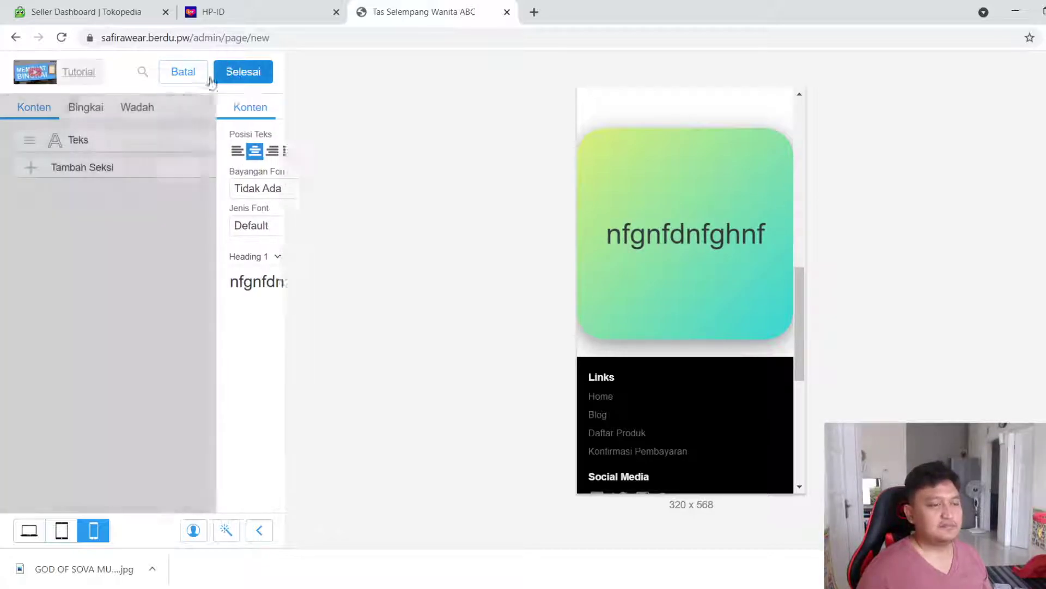
left_click(223, 74)
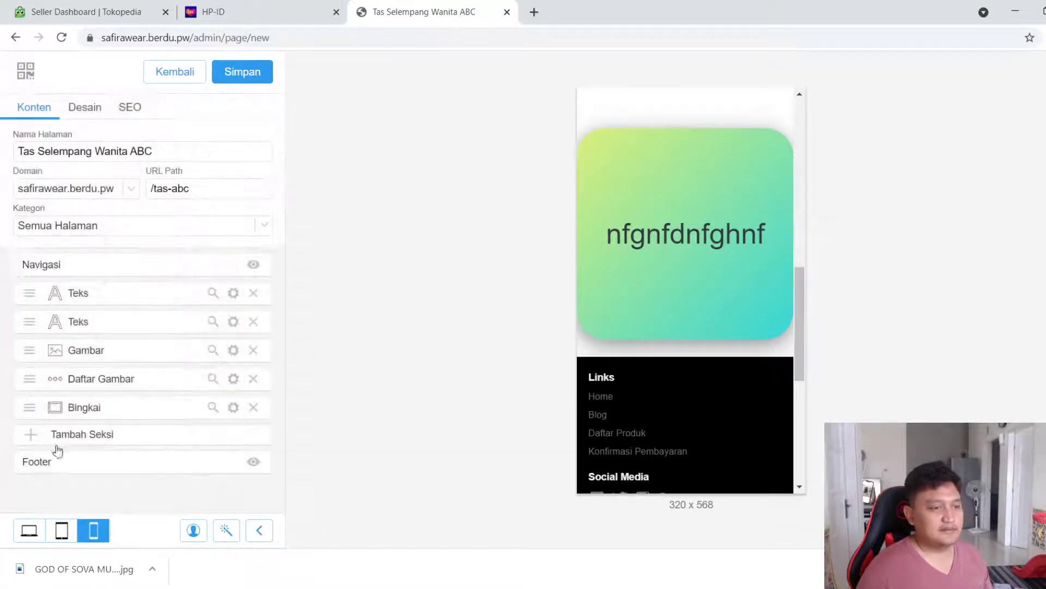
Add a Slide Gambar section below the Bingkai section and check the image settings of its first slide
left_click(84, 438)
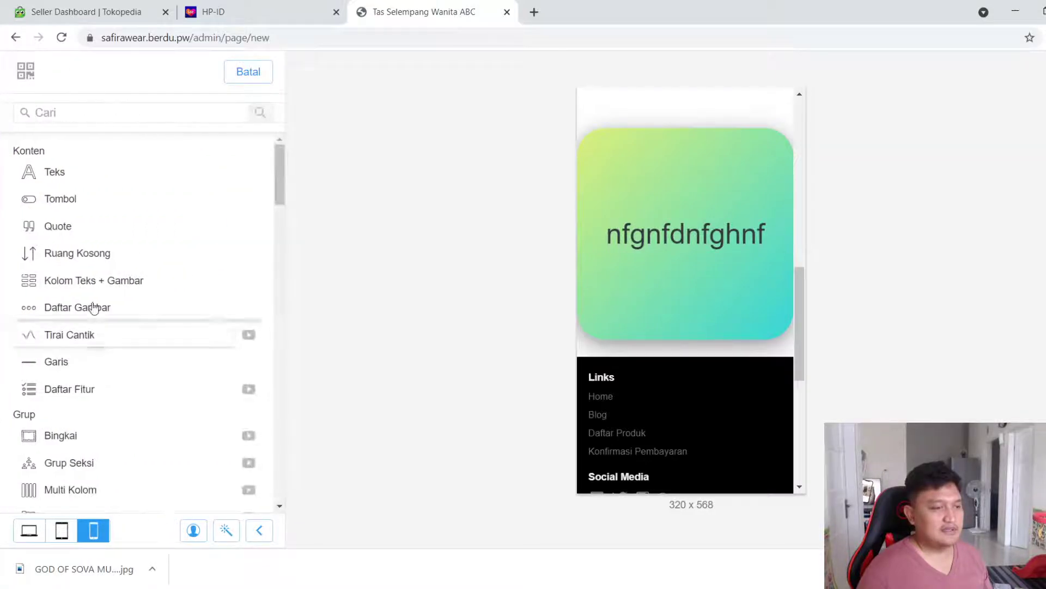
scroll(95, 306, "down", 8)
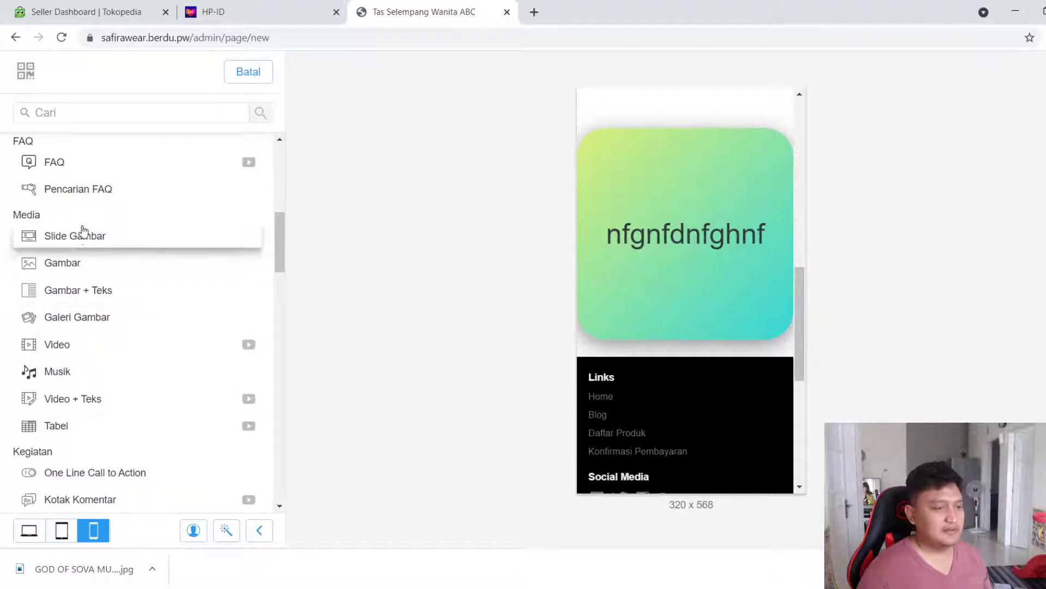
left_click(82, 234)
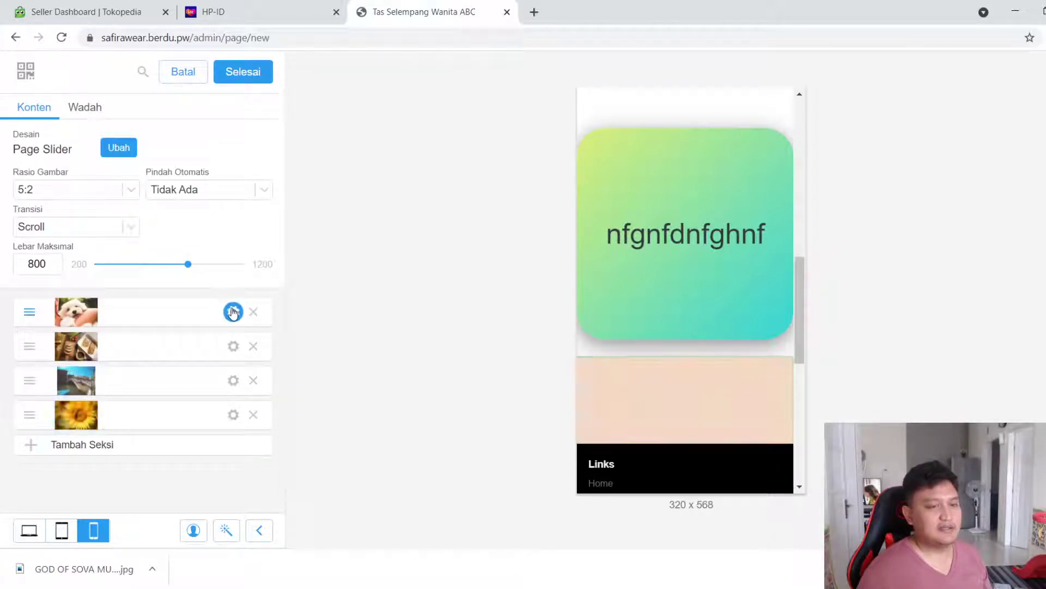
scroll(696, 263, "down", 4)
scroll(696, 263, "up", 1)
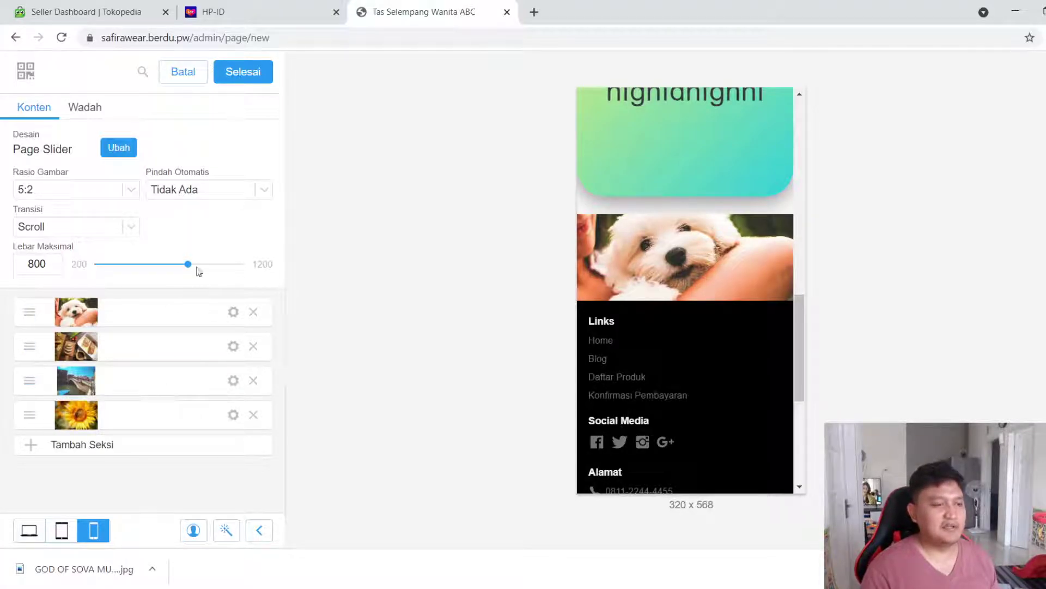
left_click(233, 312)
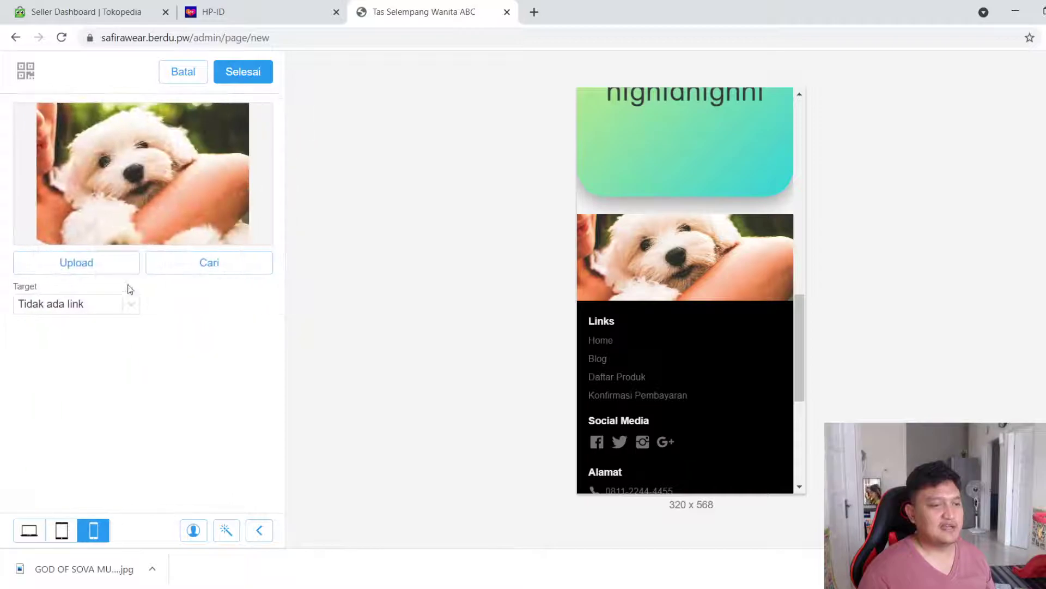
left_click(223, 71)
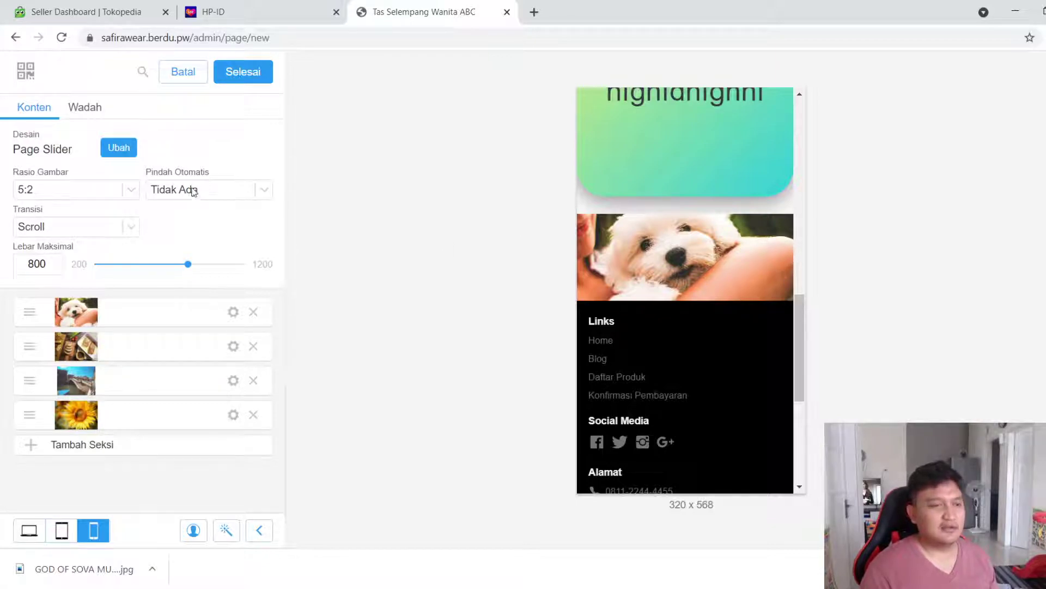
Set the image slider's Pindah Otomatis to 1 detik and Rasio Gambar to 1:1, and finish editing it
left_click(175, 214)
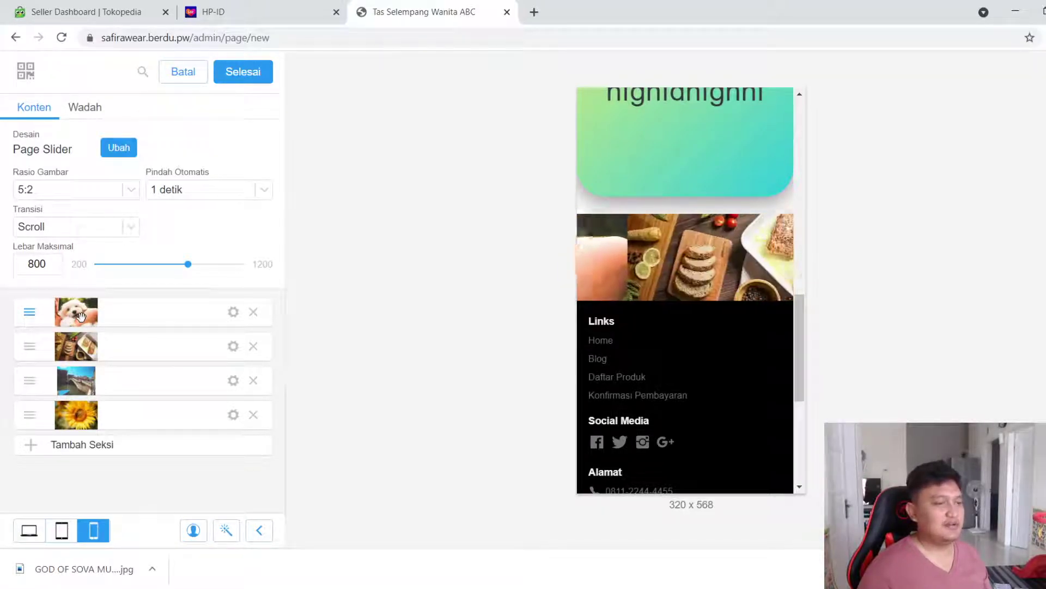
left_click(73, 189)
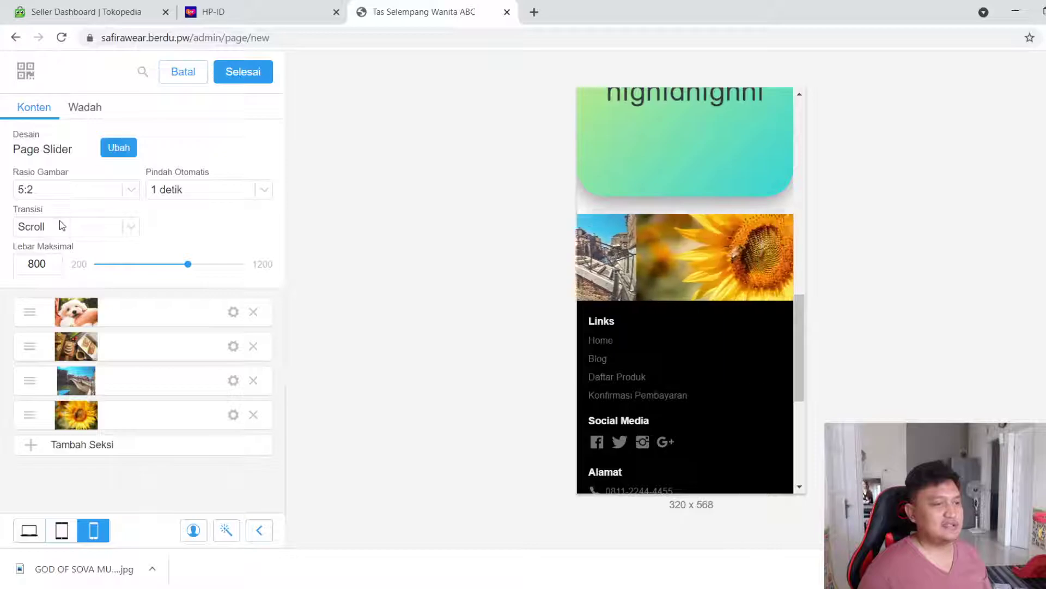
left_click(62, 226)
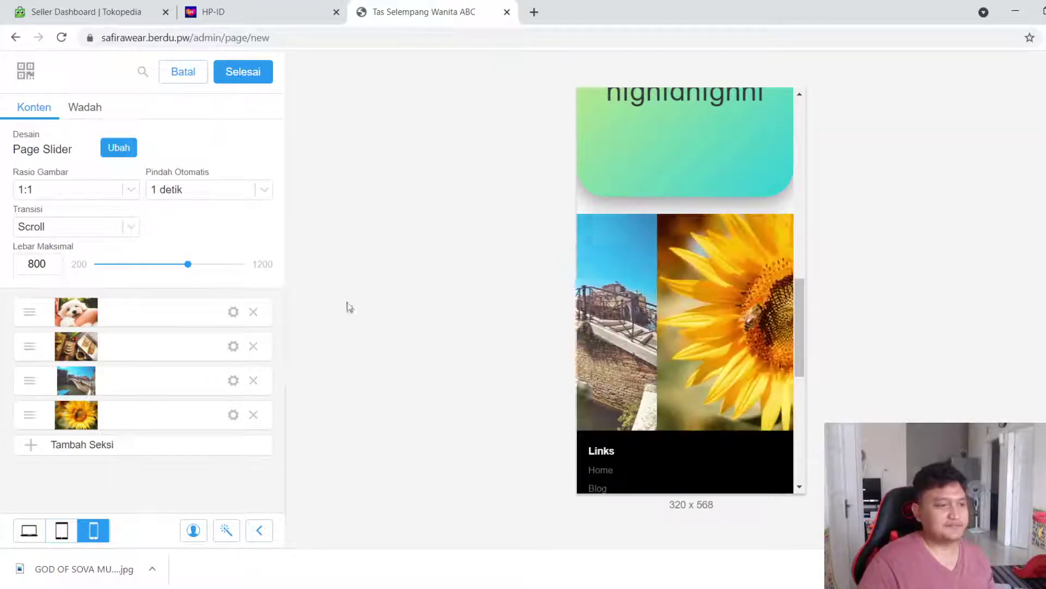
left_click(243, 72)
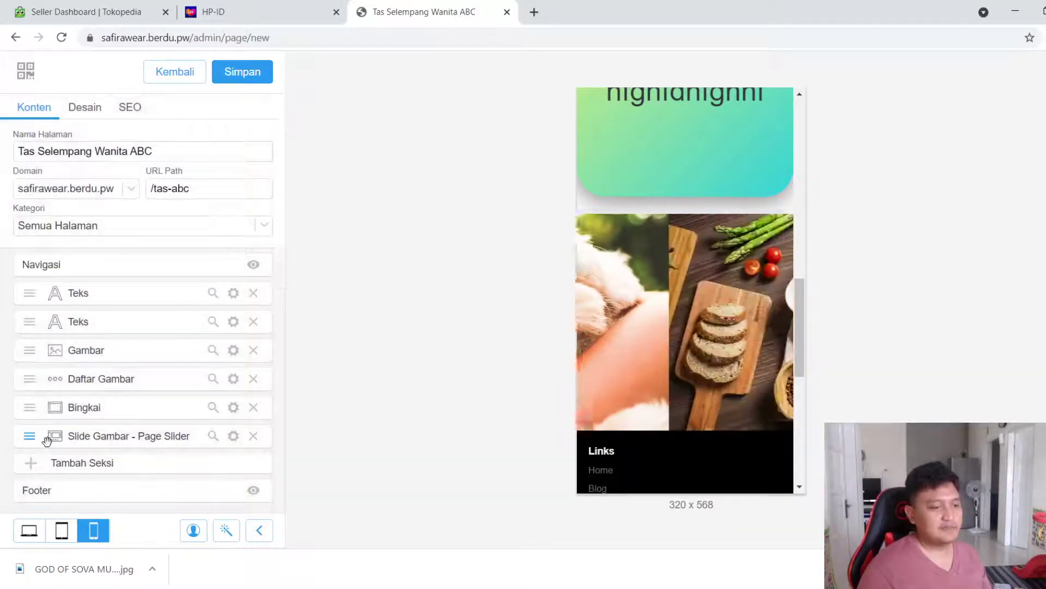
Add a Gambar + Teks section below the slider and replace its coffee-and-laptop image with the uploaded photo of the woman holding the pink bag
left_click(63, 463)
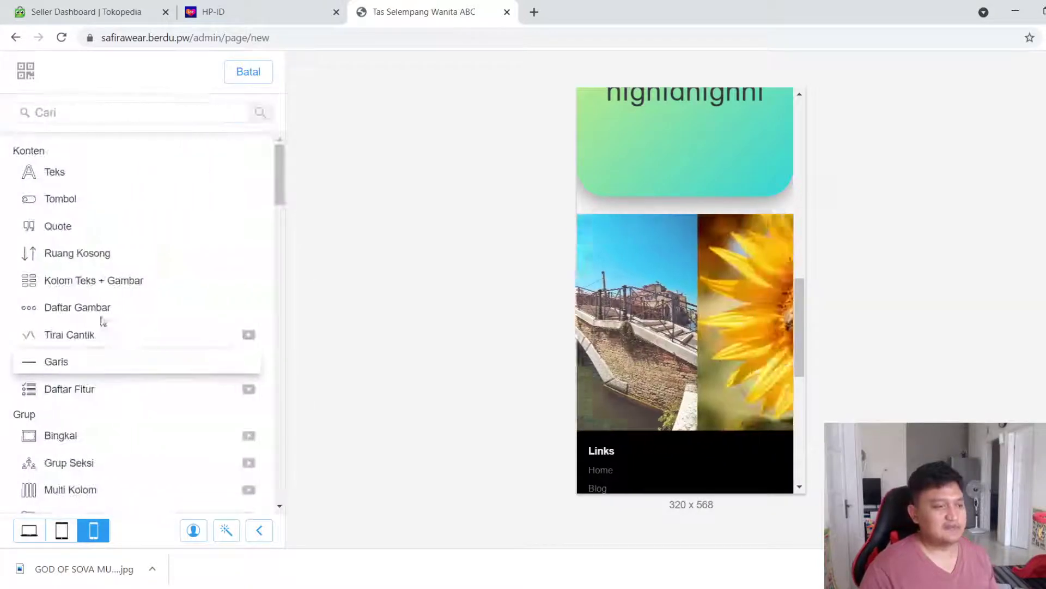
scroll(96, 305, "down", 5)
scroll(96, 308, "down", 2)
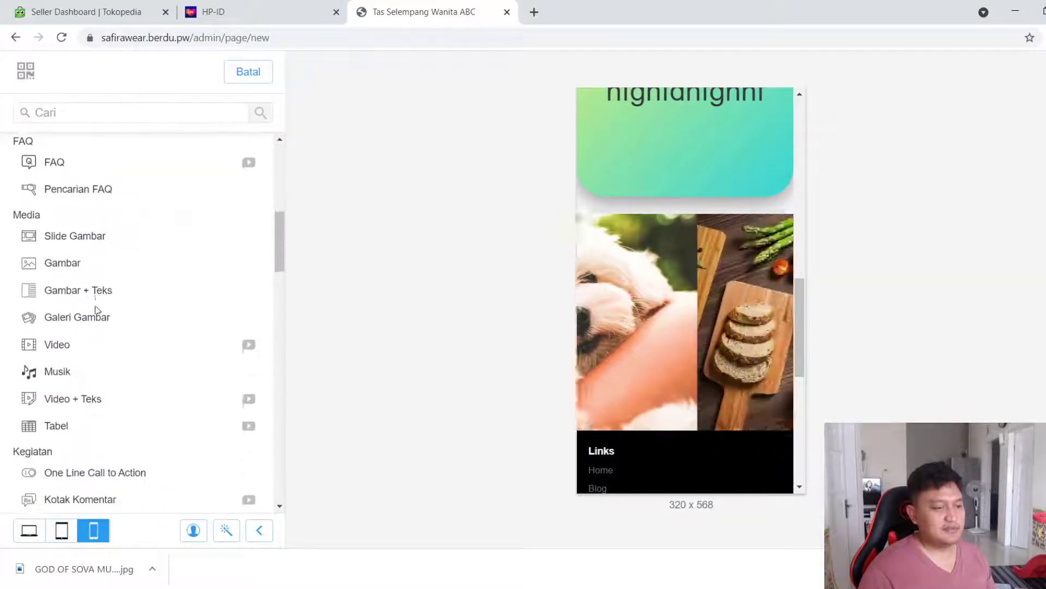
left_click(96, 294)
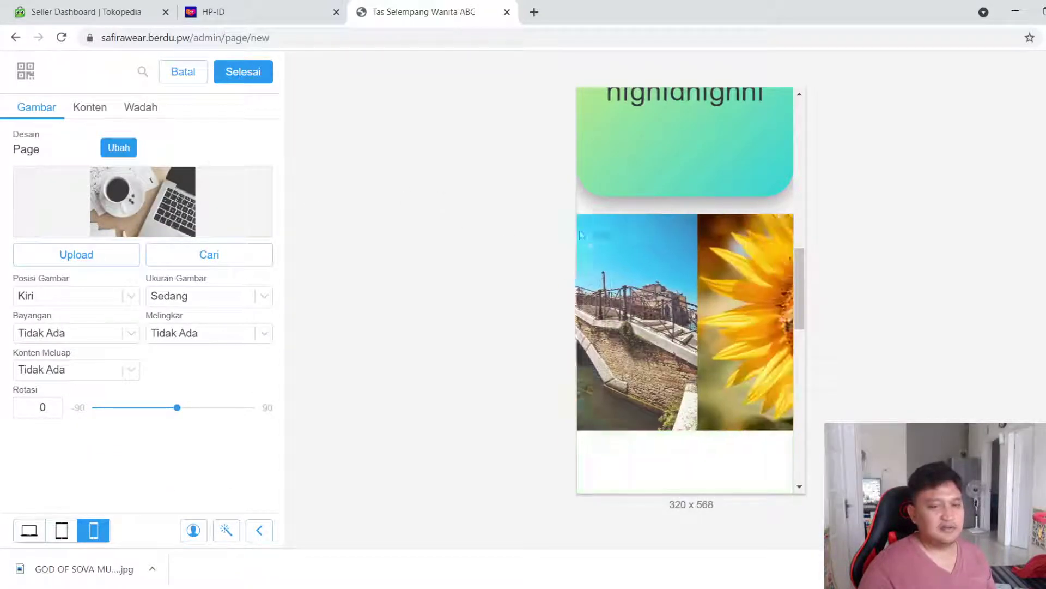
scroll(675, 354, "down", 5)
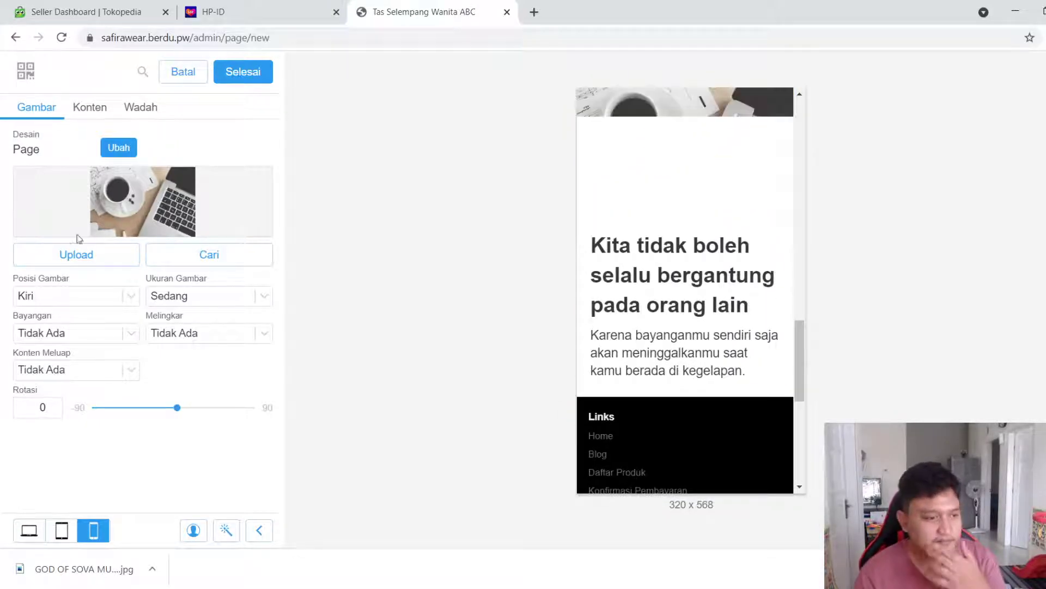
left_click(84, 261)
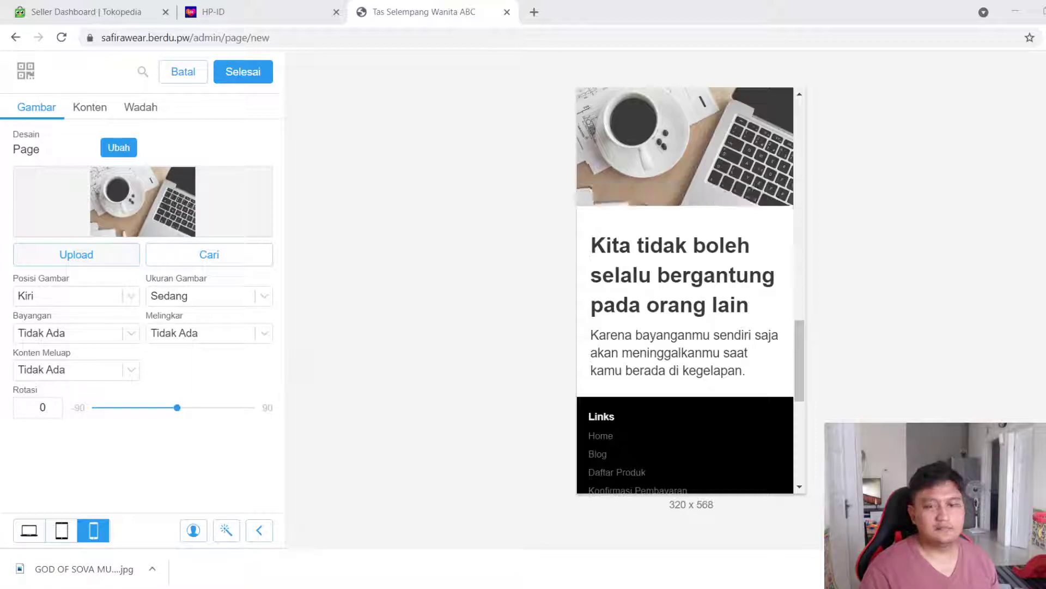
left_click(405, 273)
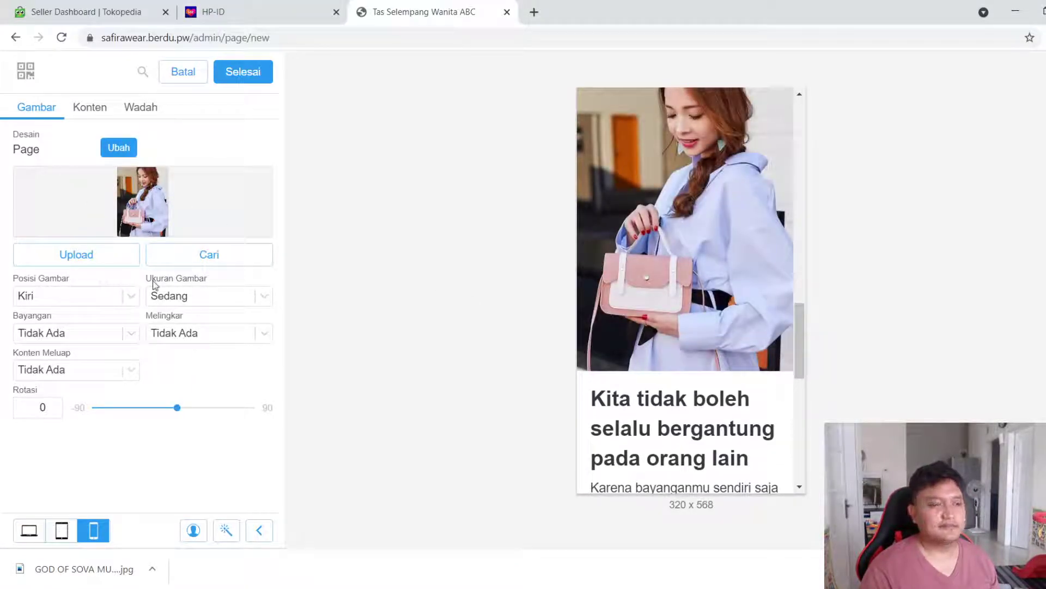
Compare the Gambar + Teks section's layout in the phone and desktop previews, return to the phone preview, and finish editing the section
scroll(693, 297, "down", 4)
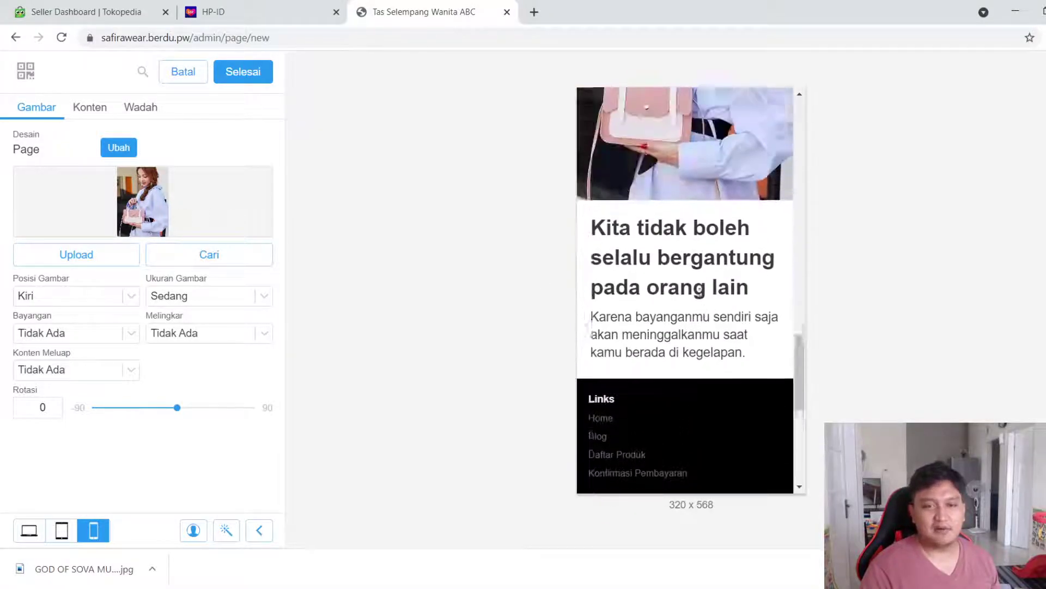
scroll(696, 299, "up", 6)
scroll(701, 301, "down", 4)
scroll(701, 302, "up", 3)
scroll(701, 301, "down", 2)
left_click(30, 531)
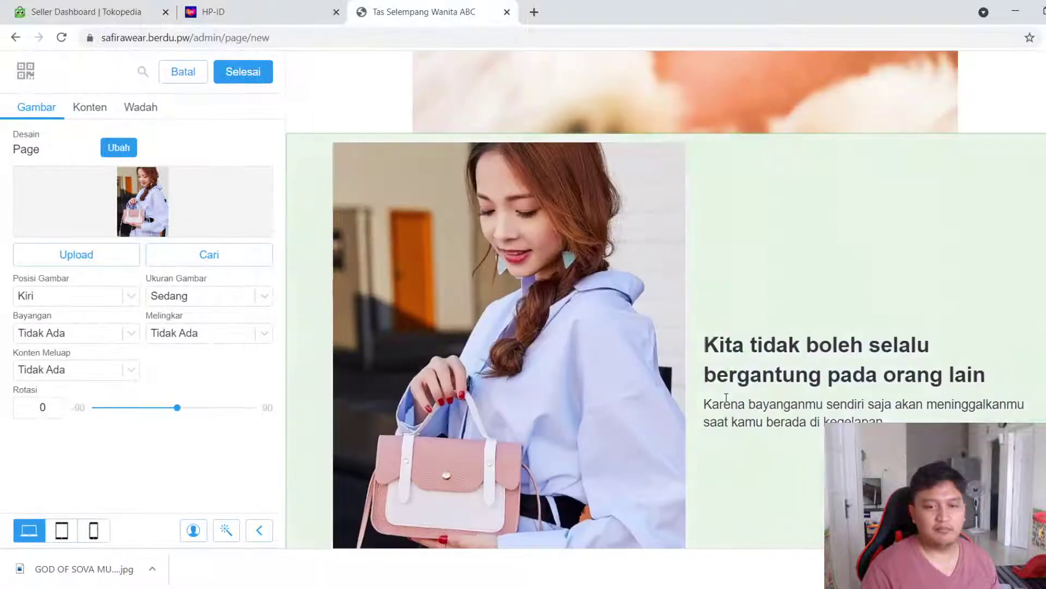
scroll(659, 325, "down", 2)
scroll(659, 327, "up", 3)
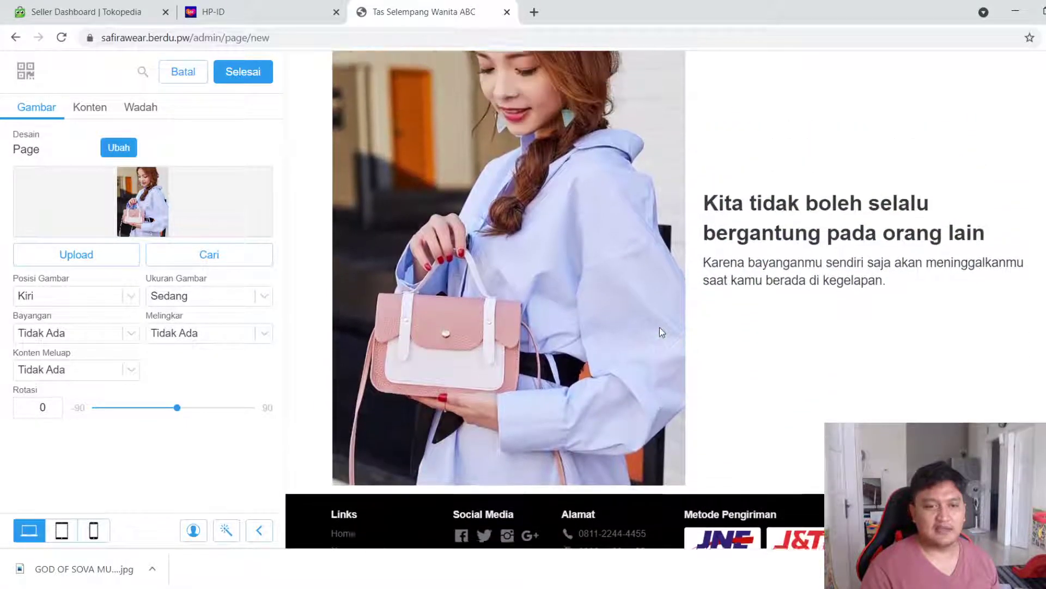
scroll(659, 328, "down", 2)
scroll(655, 315, "up", 3)
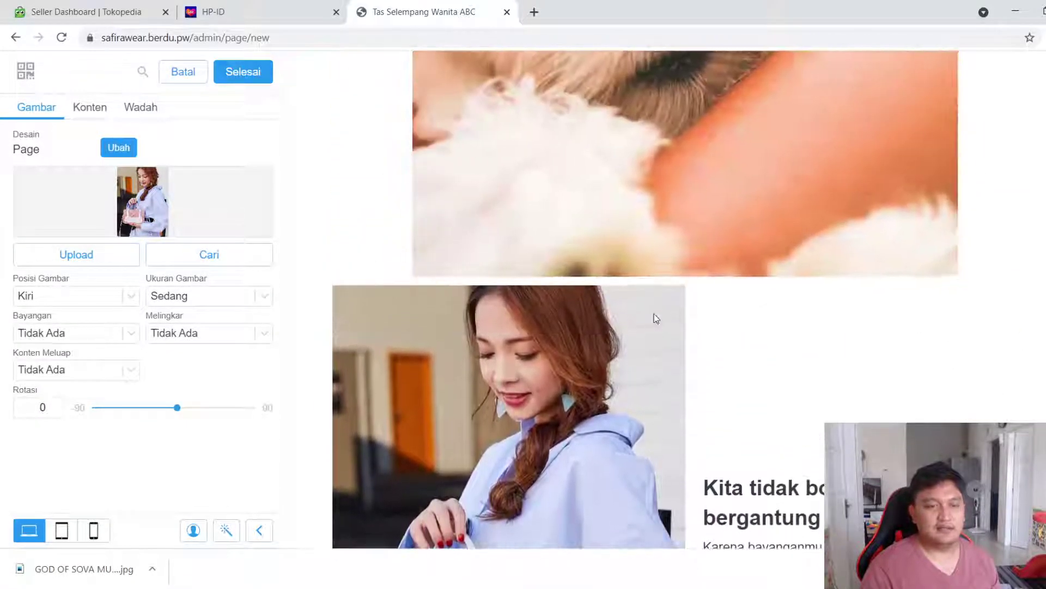
scroll(654, 312, "down", 3)
scroll(655, 316, "up", 2)
scroll(646, 321, "up", 1)
scroll(646, 320, "down", 2)
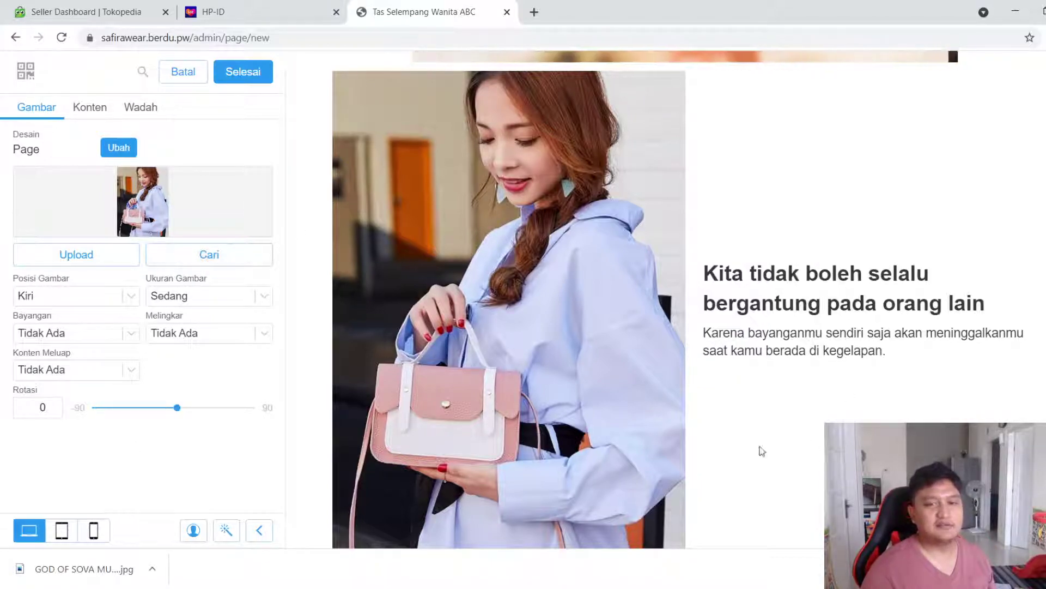
left_click(90, 537)
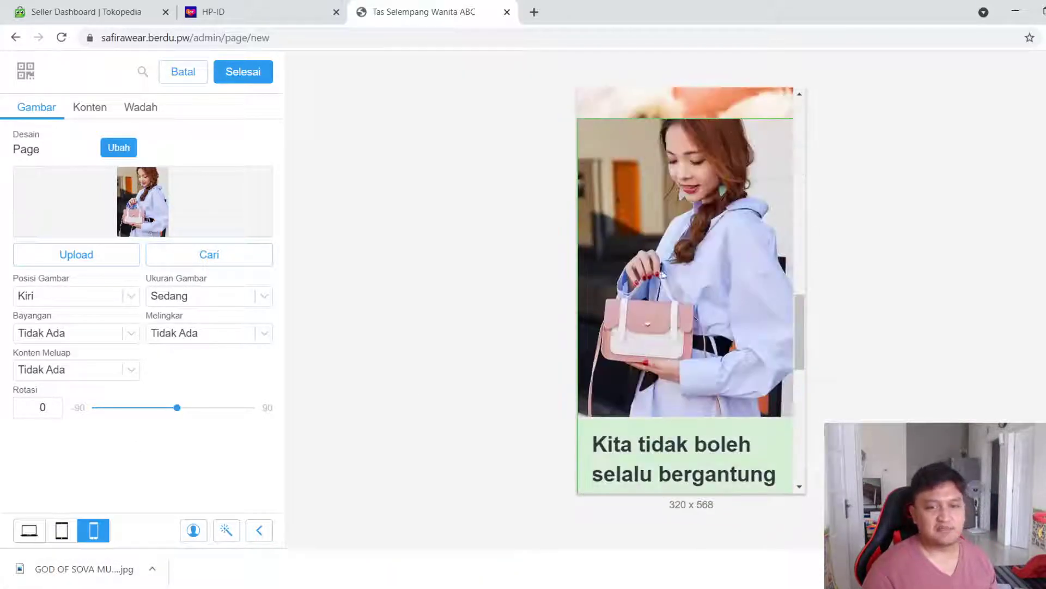
left_click(243, 71)
Add an FAQ section below the Gambar + Teks section
left_click(87, 493)
scroll(106, 322, "down", 8)
scroll(111, 314, "down", 3)
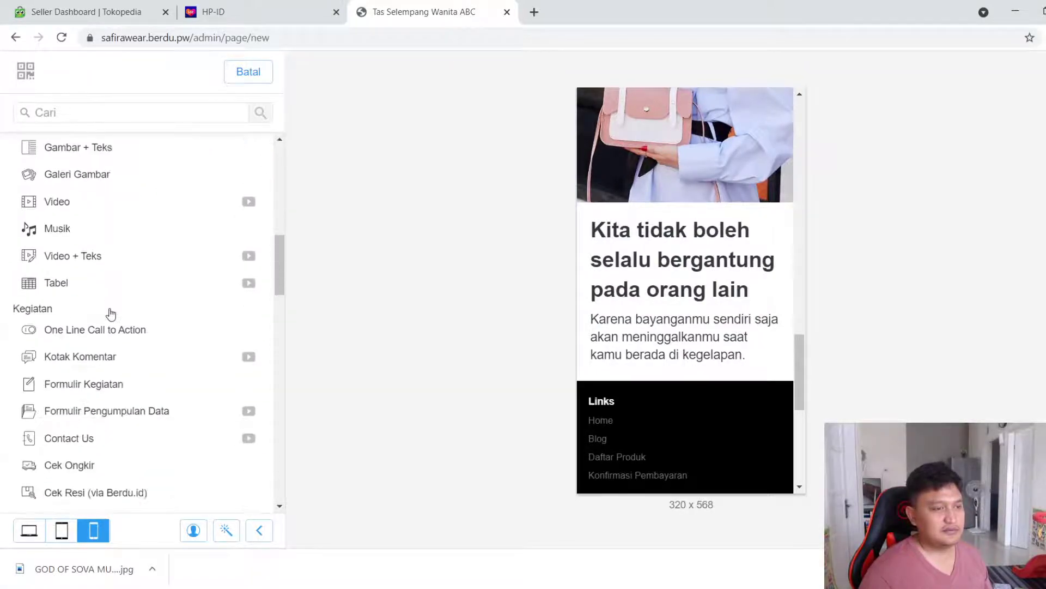
scroll(127, 317, "down", 6)
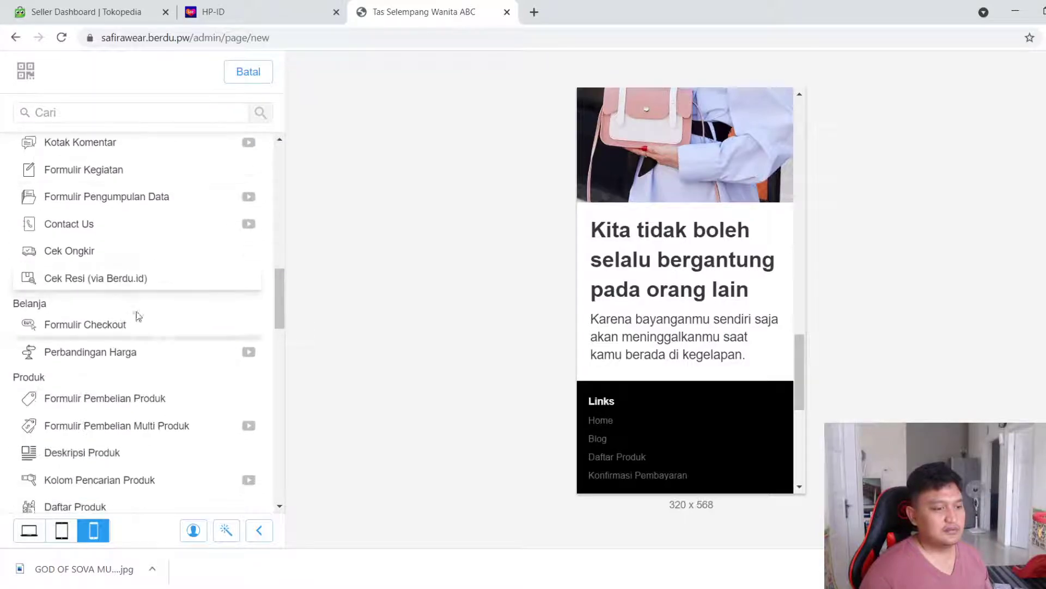
scroll(94, 322, "down", 5)
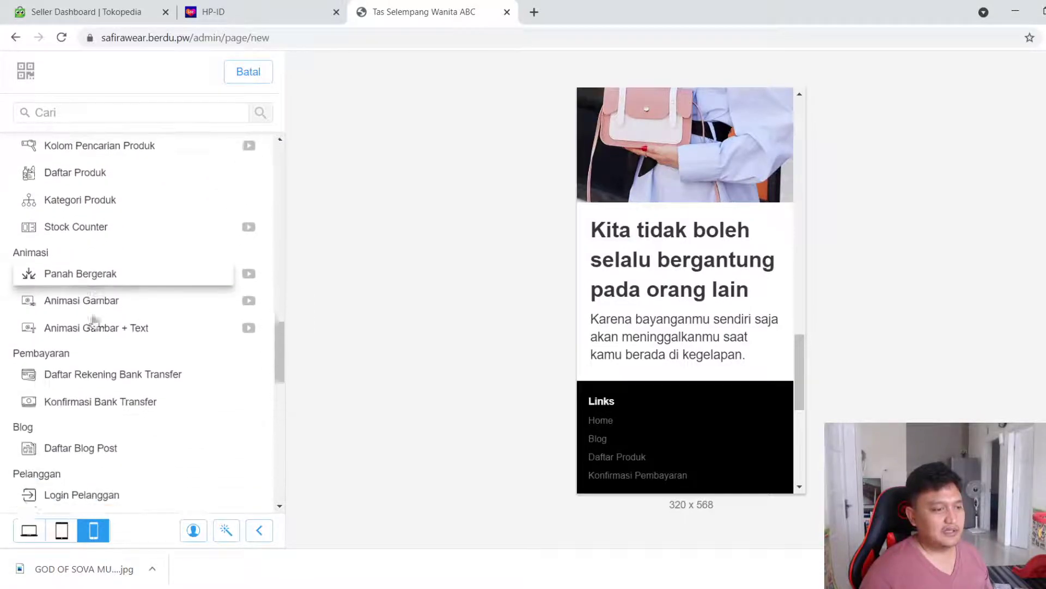
scroll(93, 316, "up", 9)
scroll(94, 310, "up", 10)
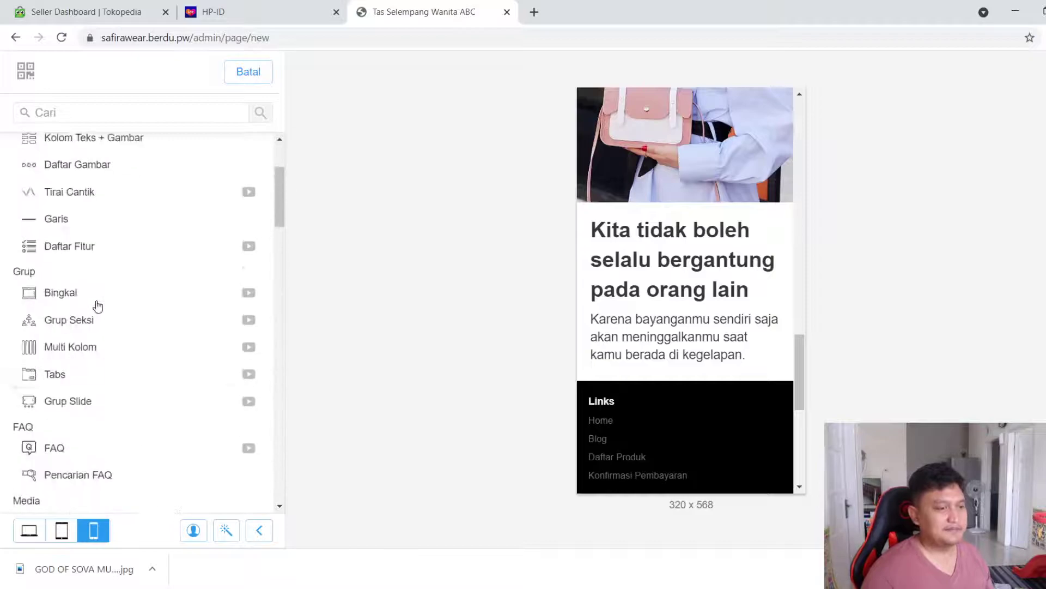
scroll(77, 308, "down", 4)
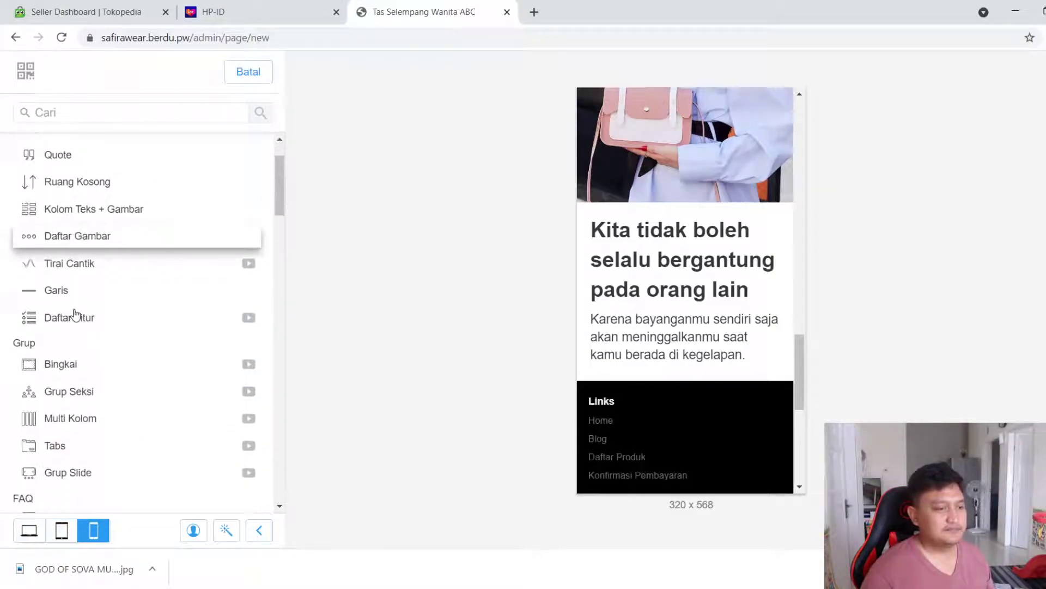
scroll(77, 316, "down", 5)
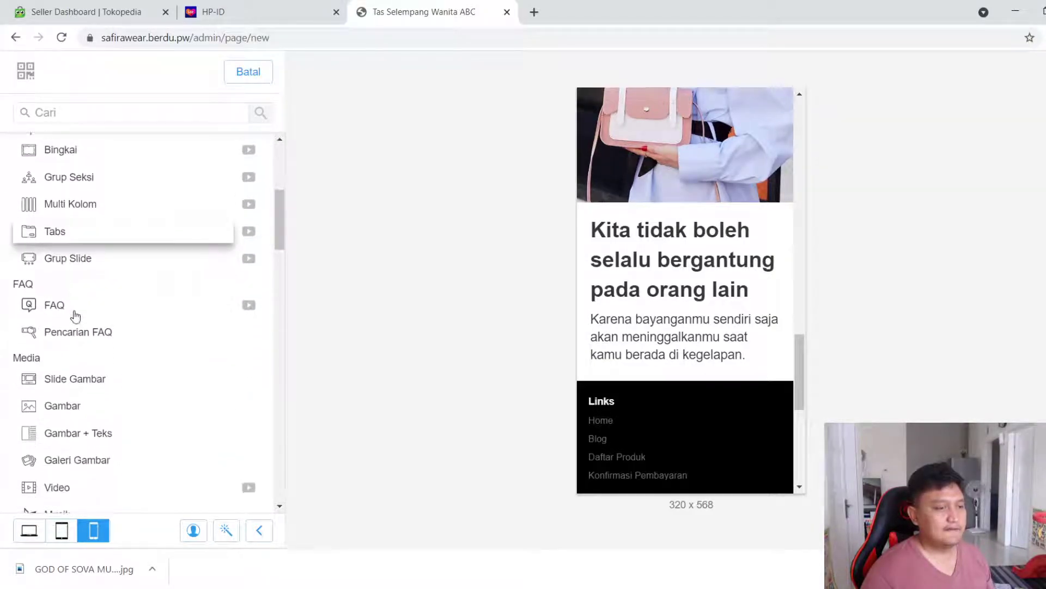
scroll(90, 323, "up", 2)
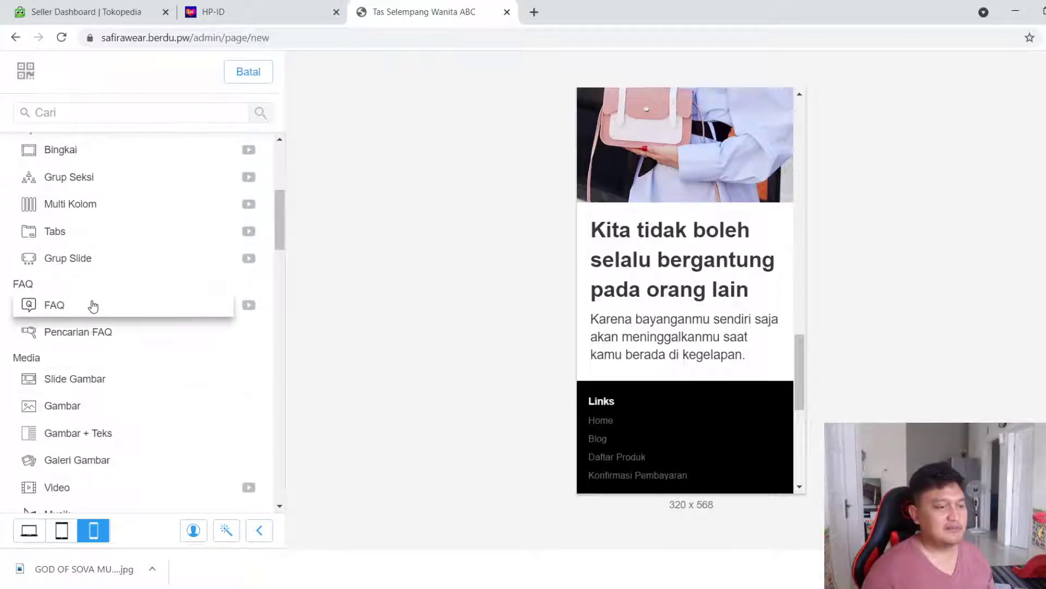
left_click(92, 305)
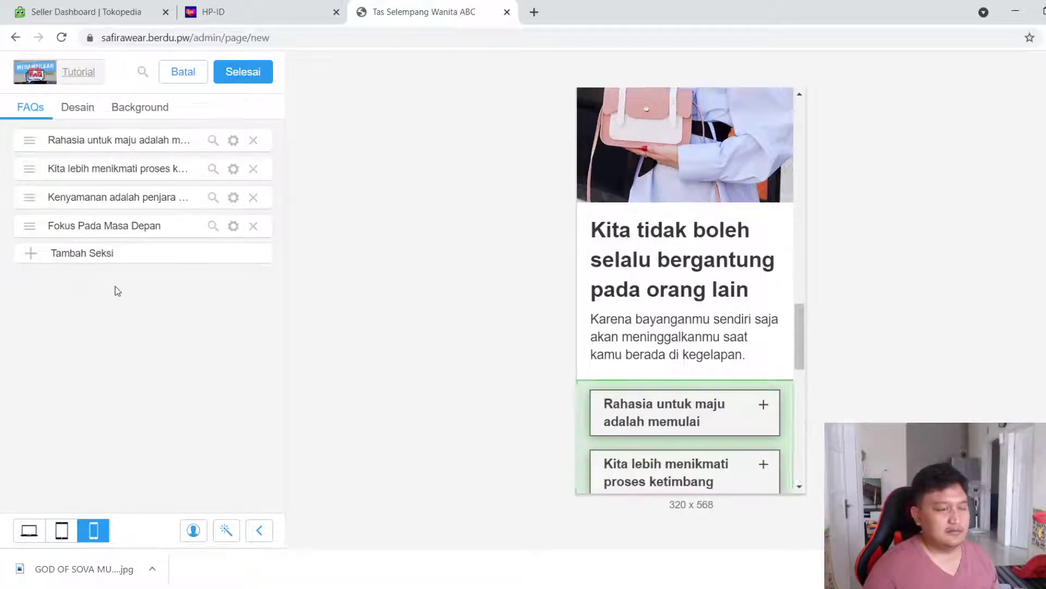
scroll(612, 310, "down", 4)
scroll(743, 334, "up", 5)
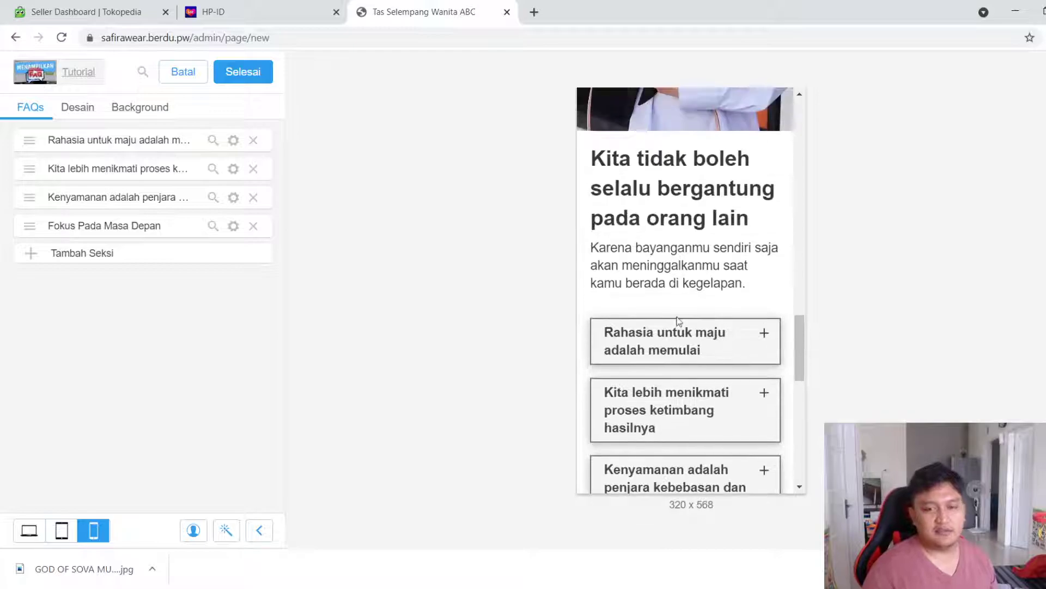
Open the first FAQ item, "Rahasia untuk maju adalah memulai", and examine its title, answer text and formatting options
left_click(233, 140)
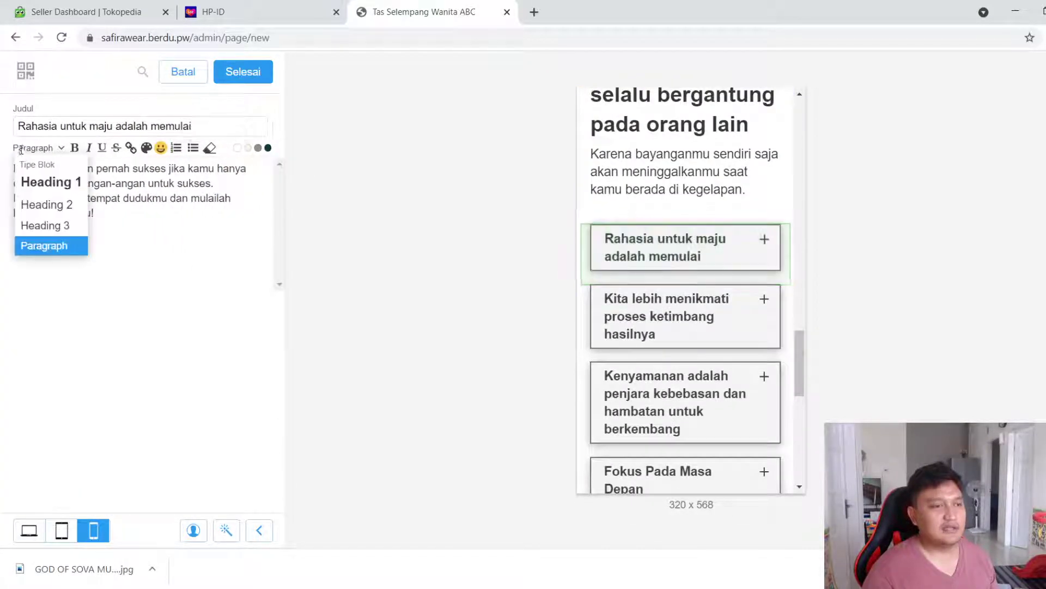
left_click_drag(202, 124, 16, 126)
left_click(36, 148)
left_click(119, 217)
left_click_drag(119, 216, 0, 155)
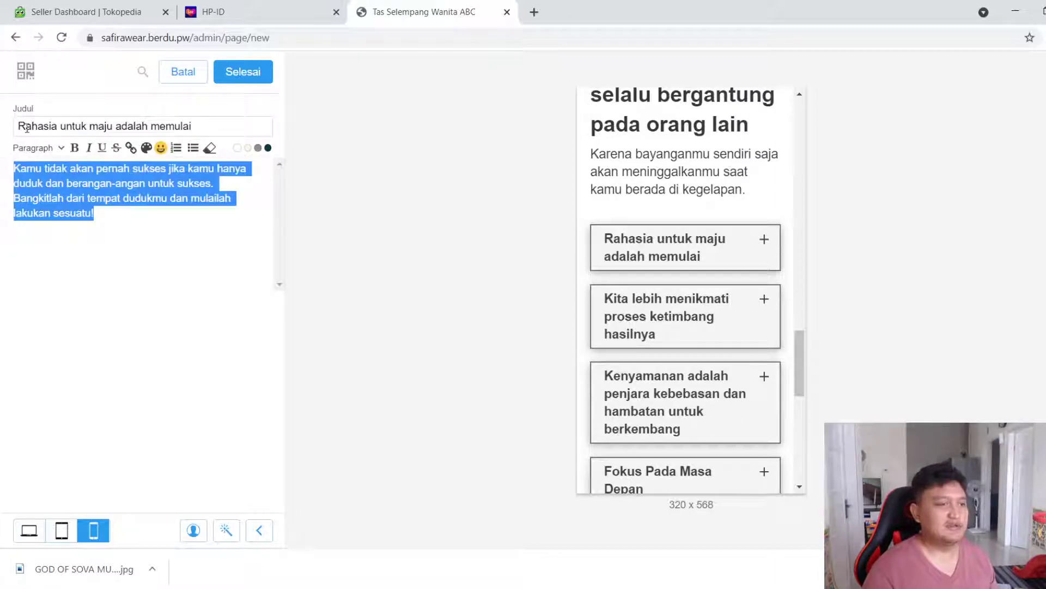
left_click_drag(203, 122, 2, 119)
left_click_drag(143, 211, 11, 166)
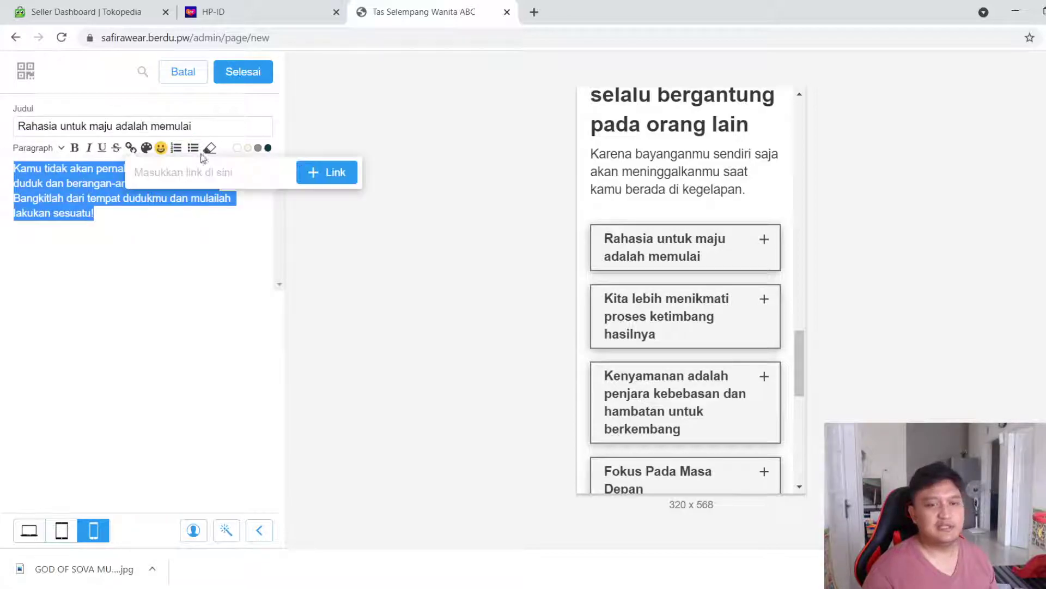
Expand and collapse the first two FAQ items in the phone preview, and discard the FAQ section
left_click(765, 241)
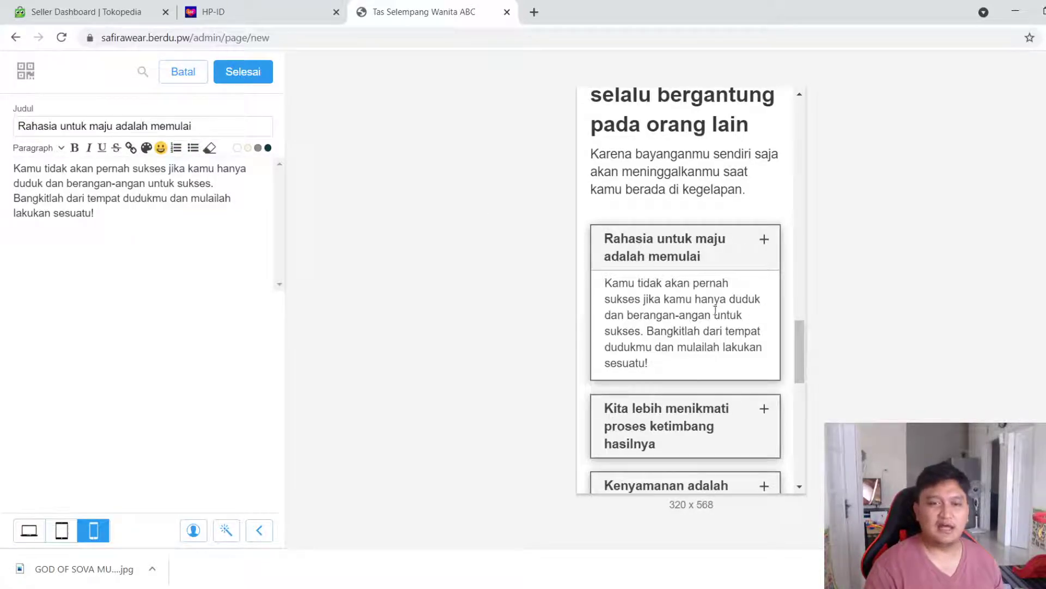
left_click(766, 242)
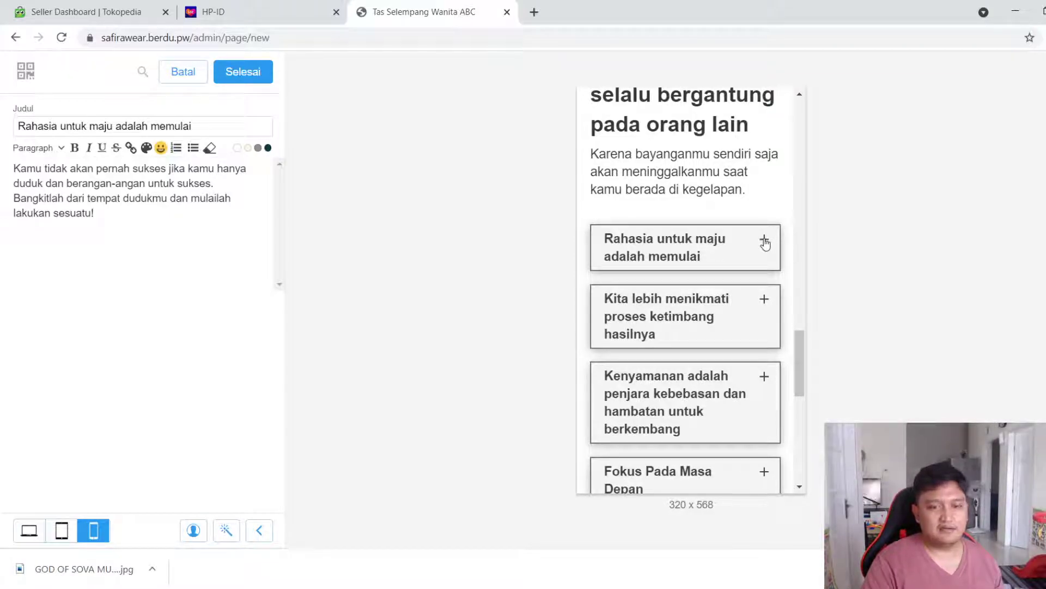
left_click(765, 241)
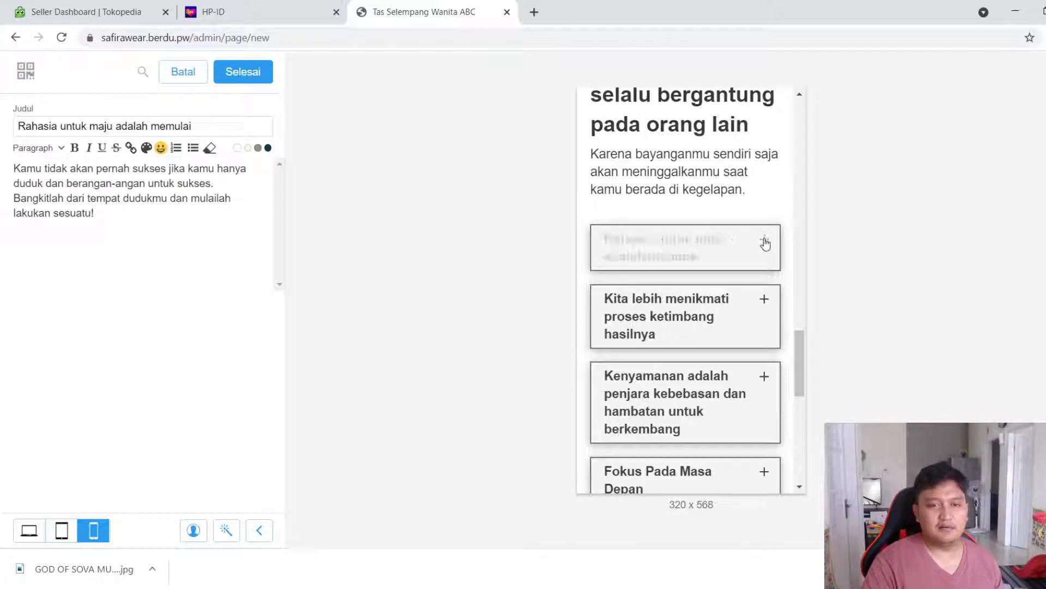
left_click(765, 241)
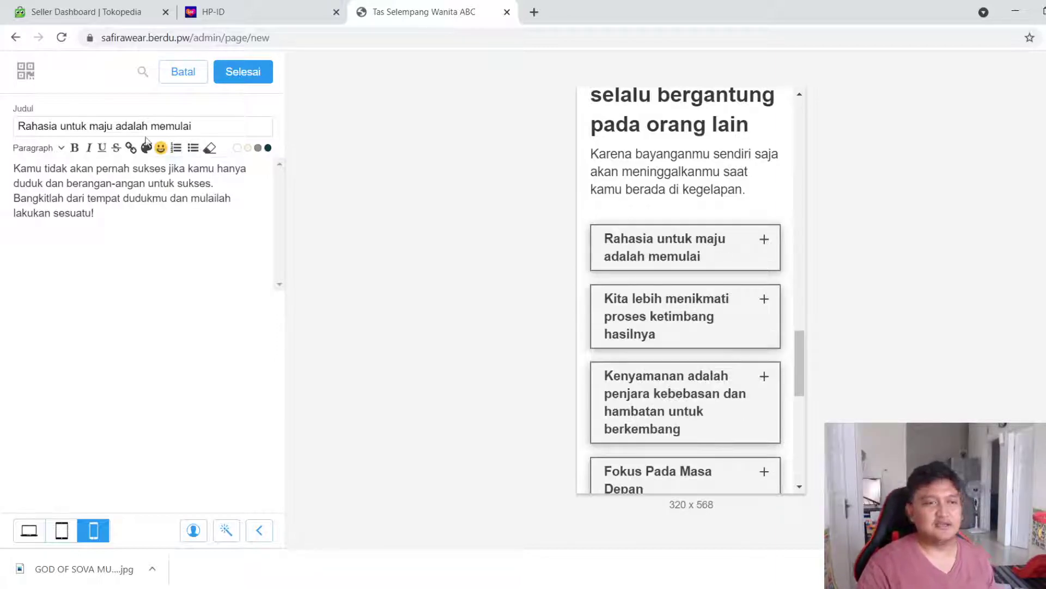
left_click(763, 300)
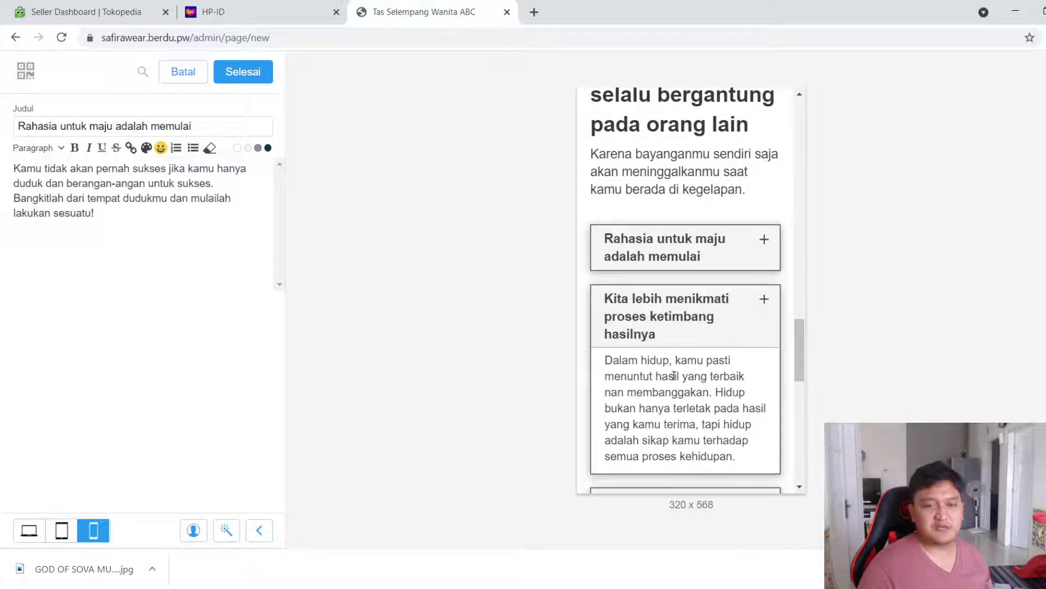
left_click(765, 302)
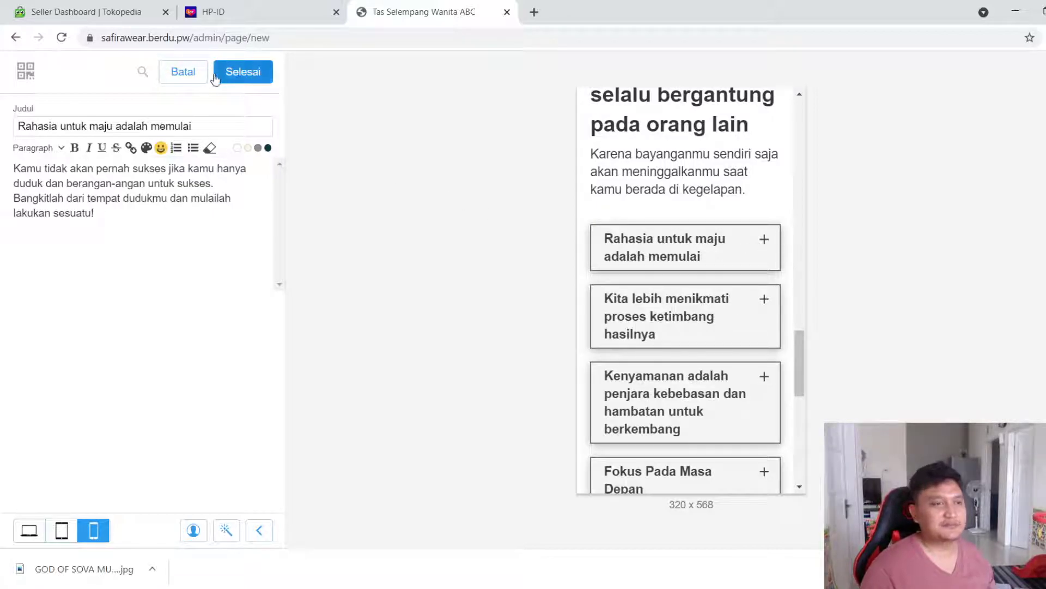
left_click(183, 71)
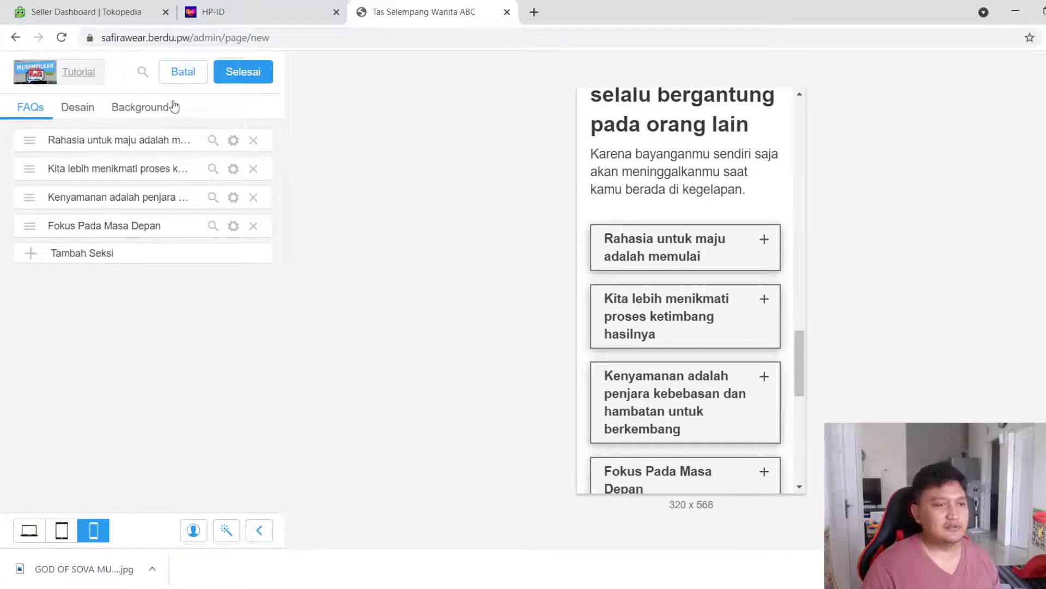
left_click(186, 71)
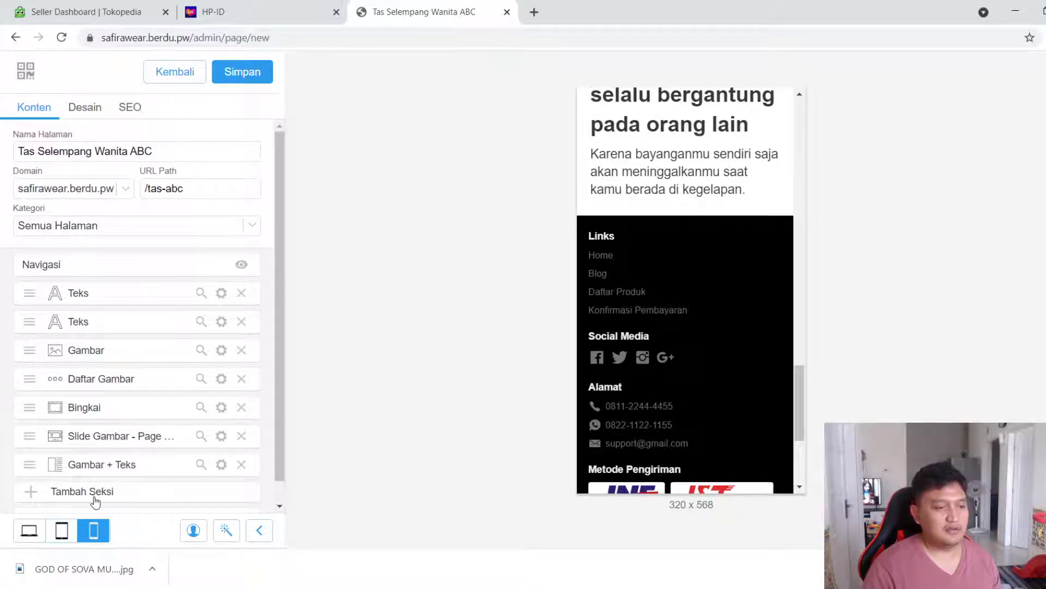
Add a Tombol section below the Gambar + Teks section and remove its "Don't Click Me" button
left_click(112, 491)
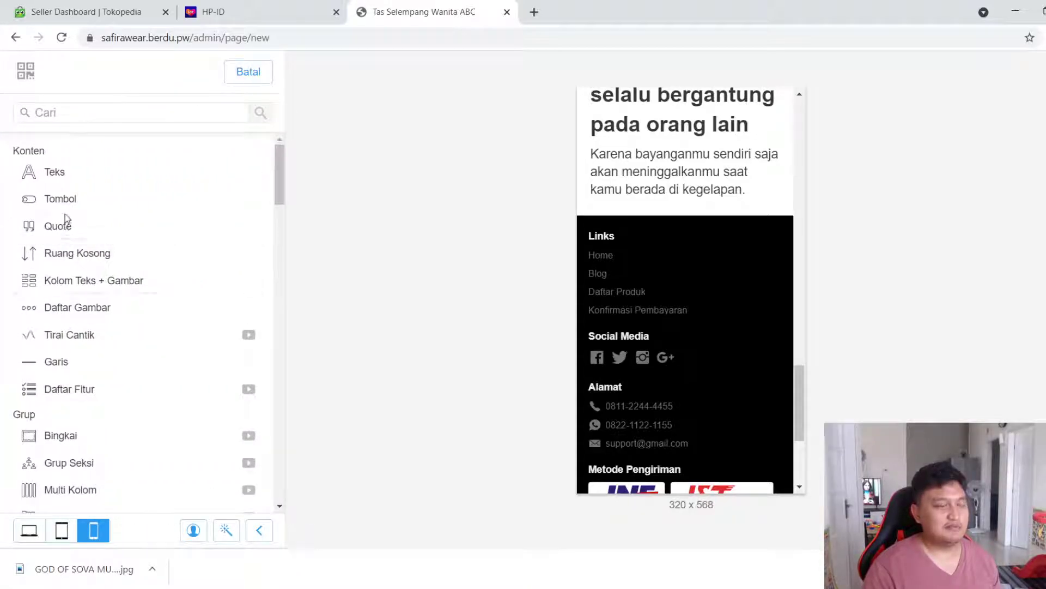
left_click(61, 200)
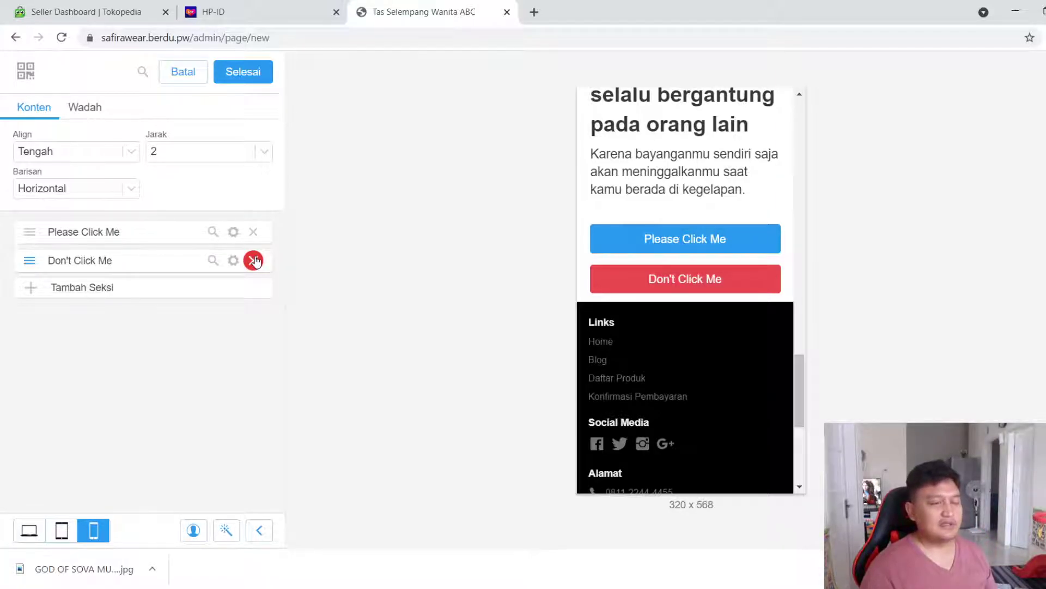
left_click(254, 260)
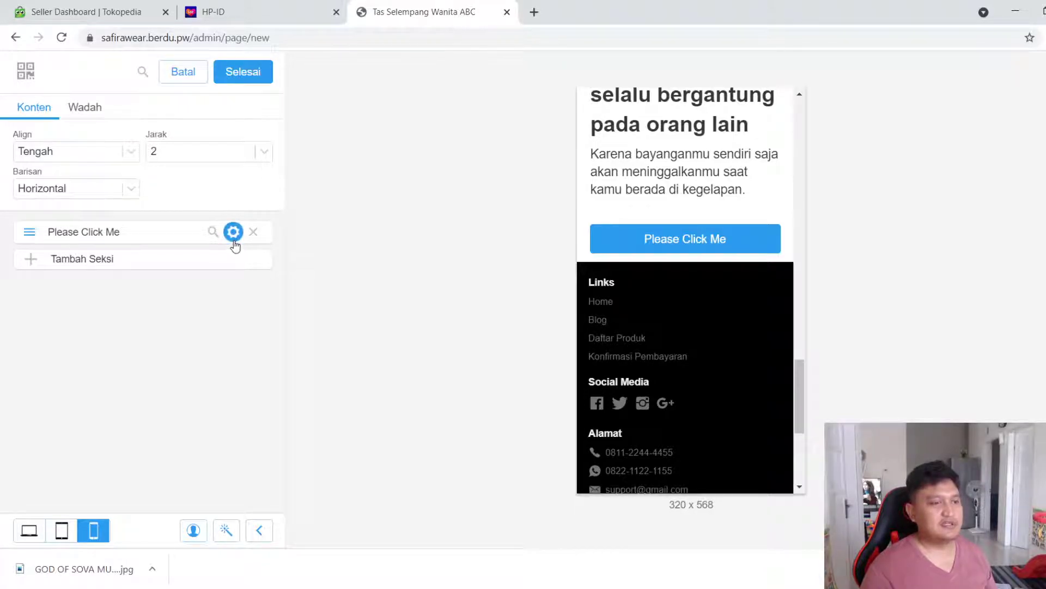
left_click(91, 118)
left_click(36, 107)
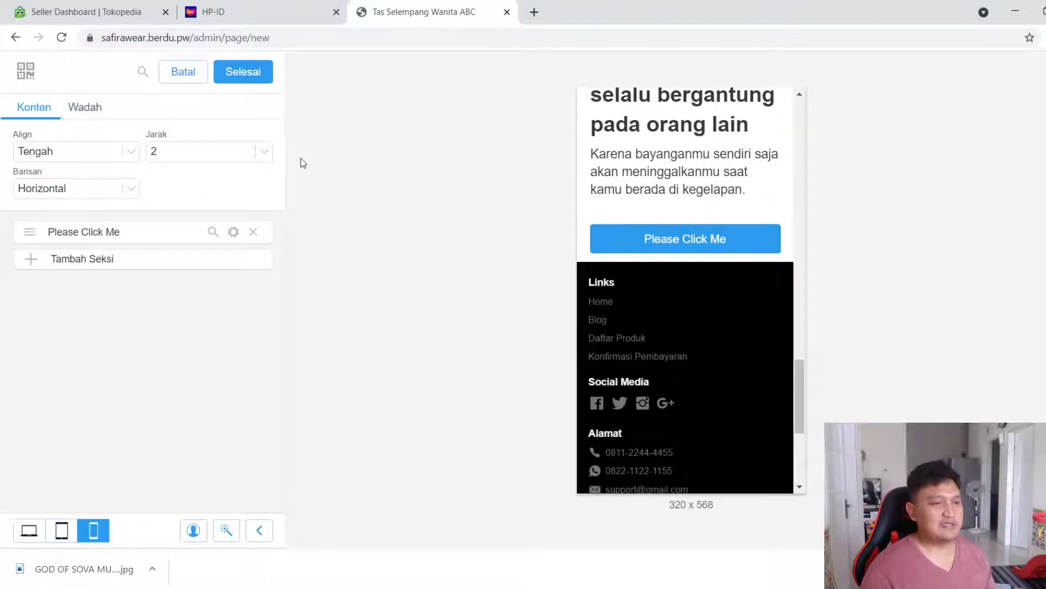
Open the settings of the "Please Click Me" button and check the Jenis Font choices
left_click(233, 231)
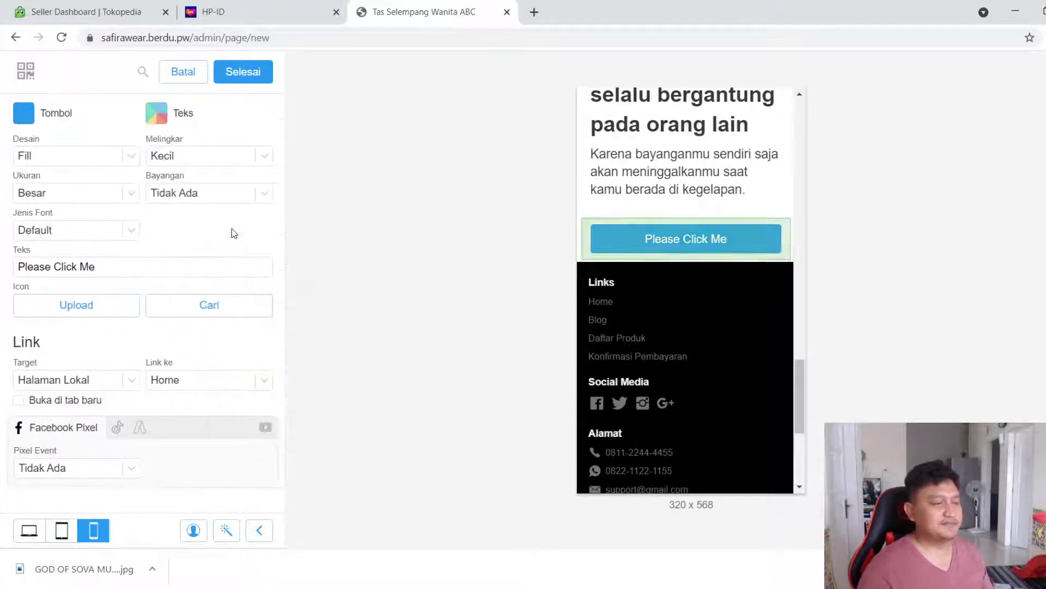
left_click(92, 230)
left_click(57, 166)
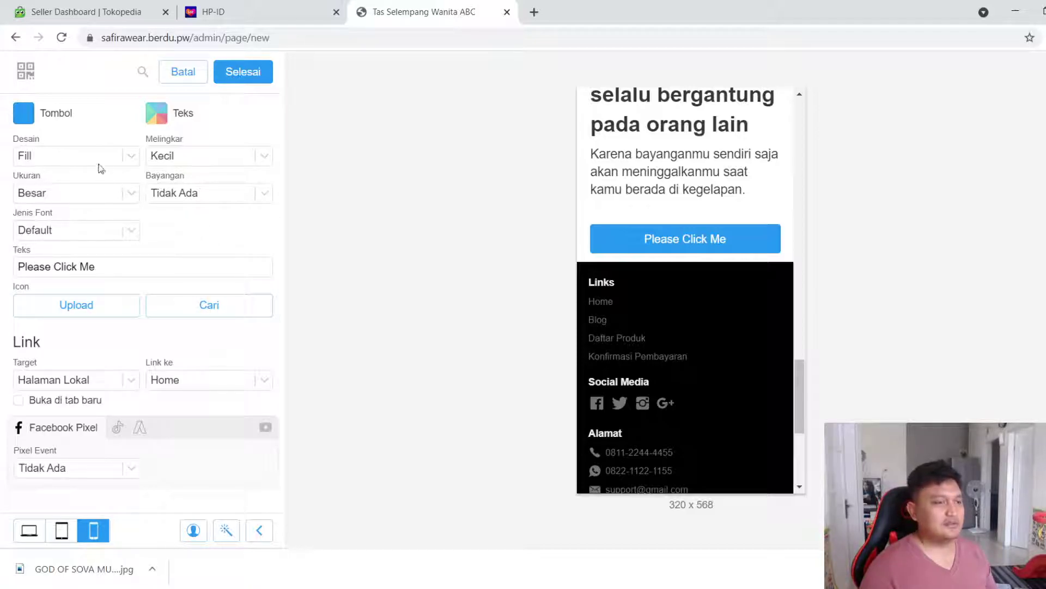
left_click(89, 233)
left_click(112, 192)
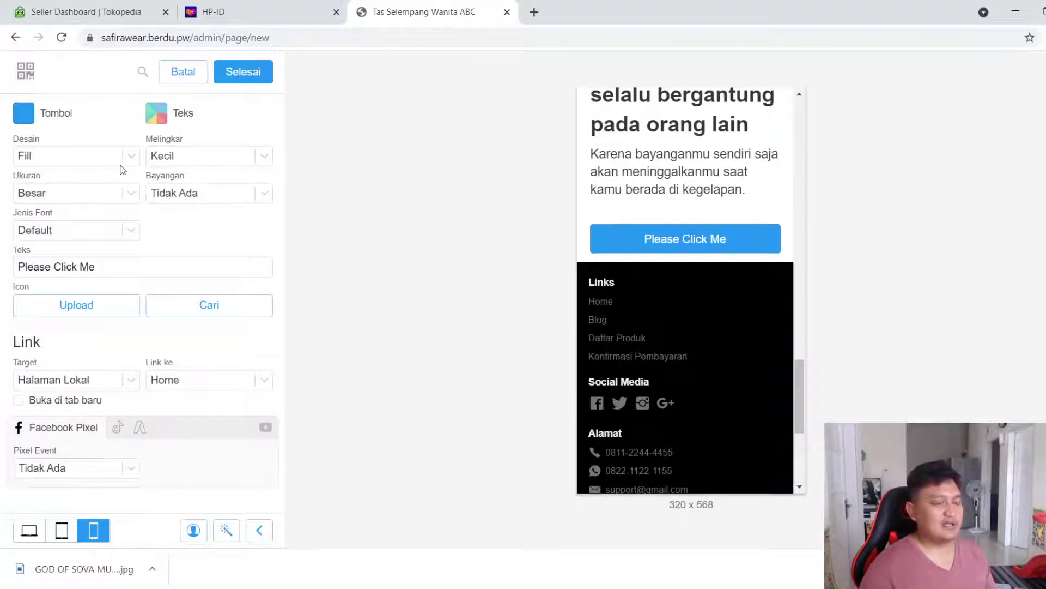
left_click(98, 233)
Set the button's text to "Pesan SEKARANG"
left_click(53, 265)
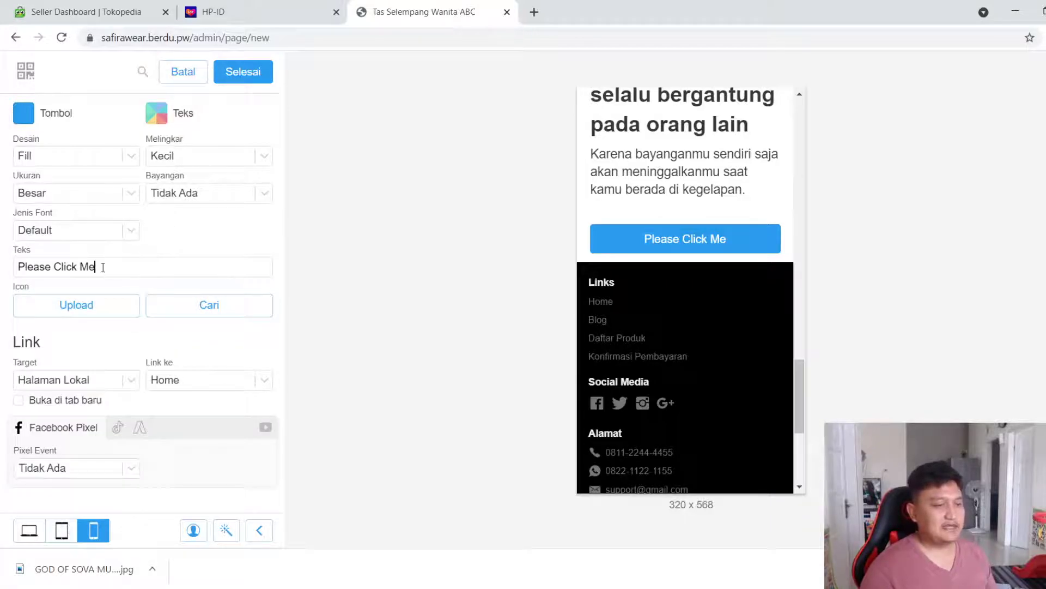
left_click_drag(110, 268, 8, 267)
type("ORDER")
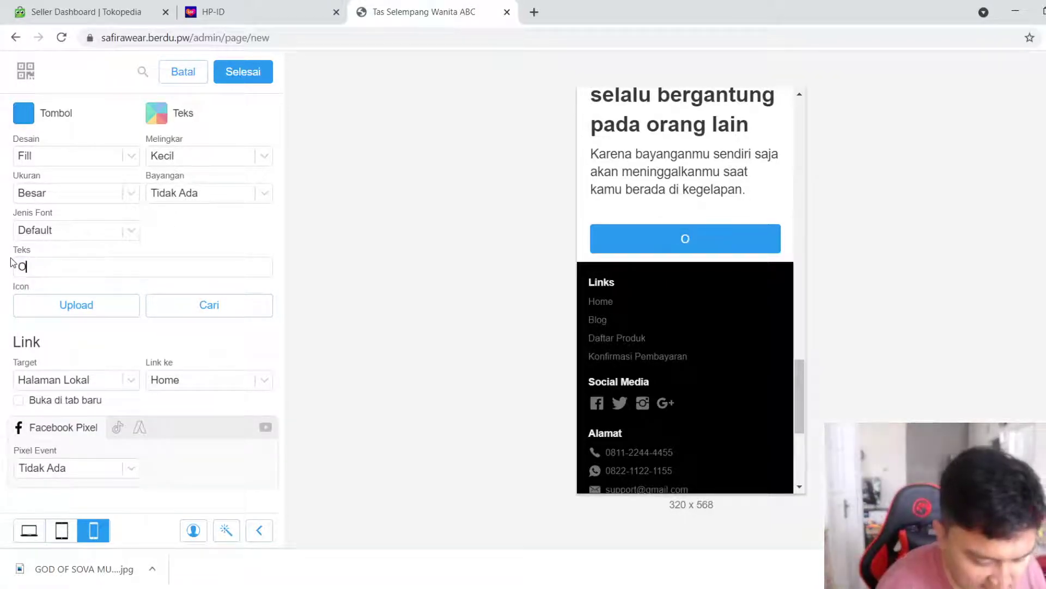
key("BackSpace")
key("BackSpace")
key("BackSpace")
key("BackSpace")
key("BackSpace")
type("Pesan SEKARANGF")
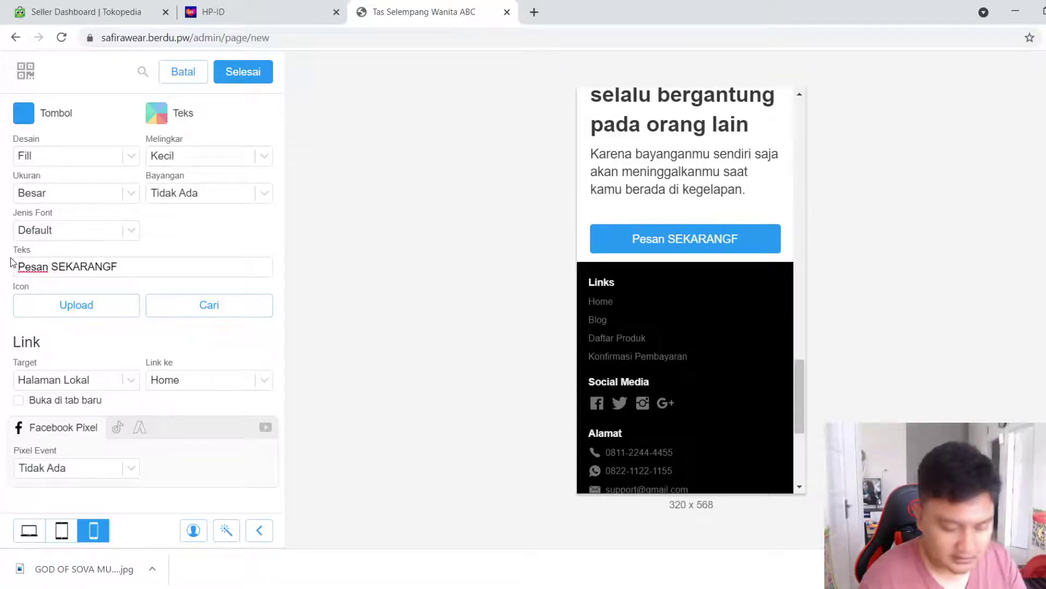
key("BackSpace")
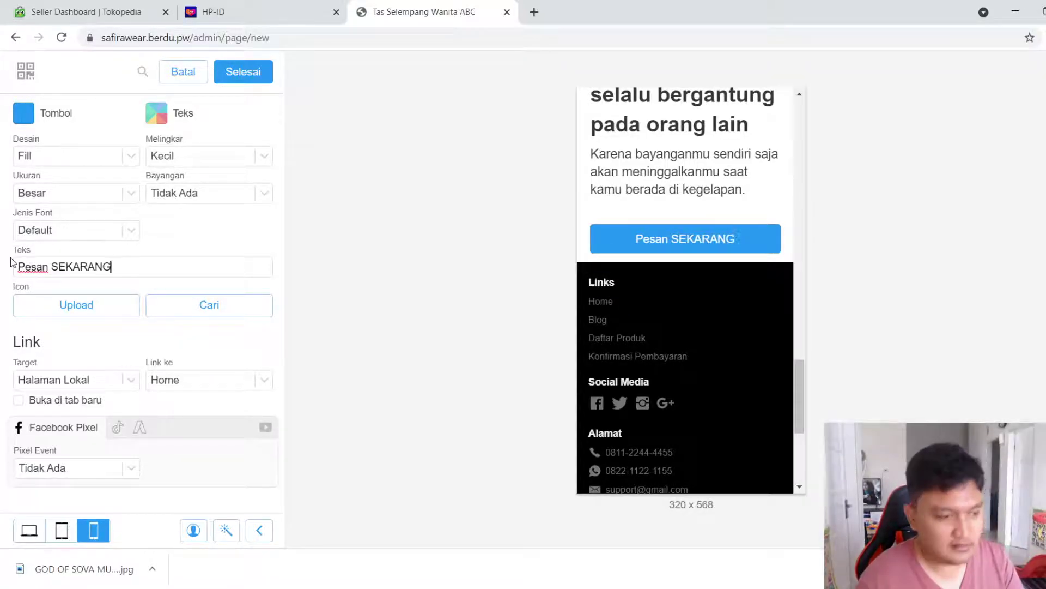
left_click_drag(121, 264, 30, 288)
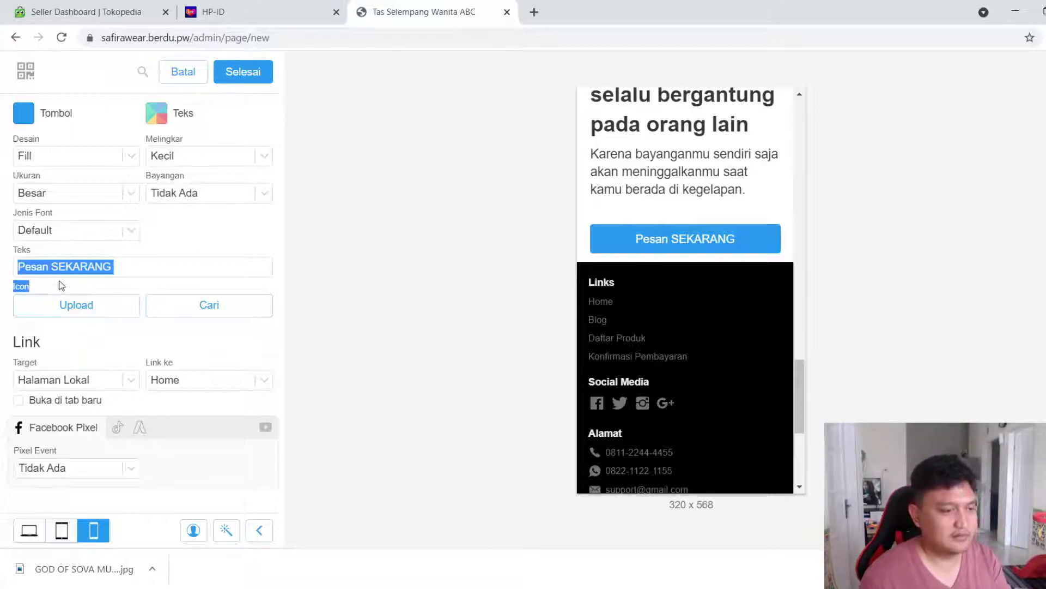
left_click(184, 239)
left_click(70, 232)
left_click(392, 197)
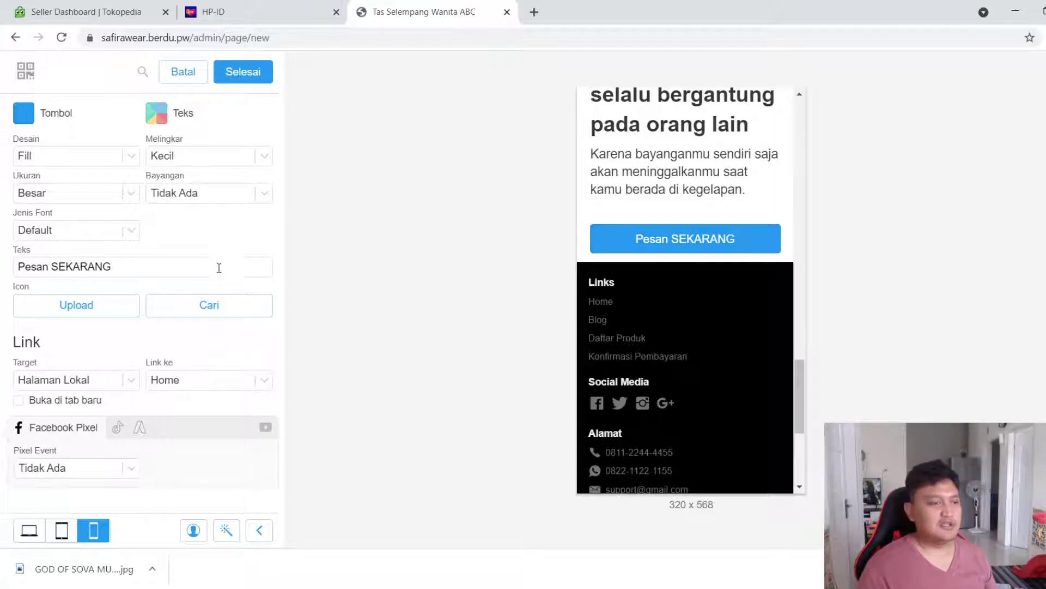
Upload a photo as the icon of the "Pesan SEKARANG" button
left_click(84, 305)
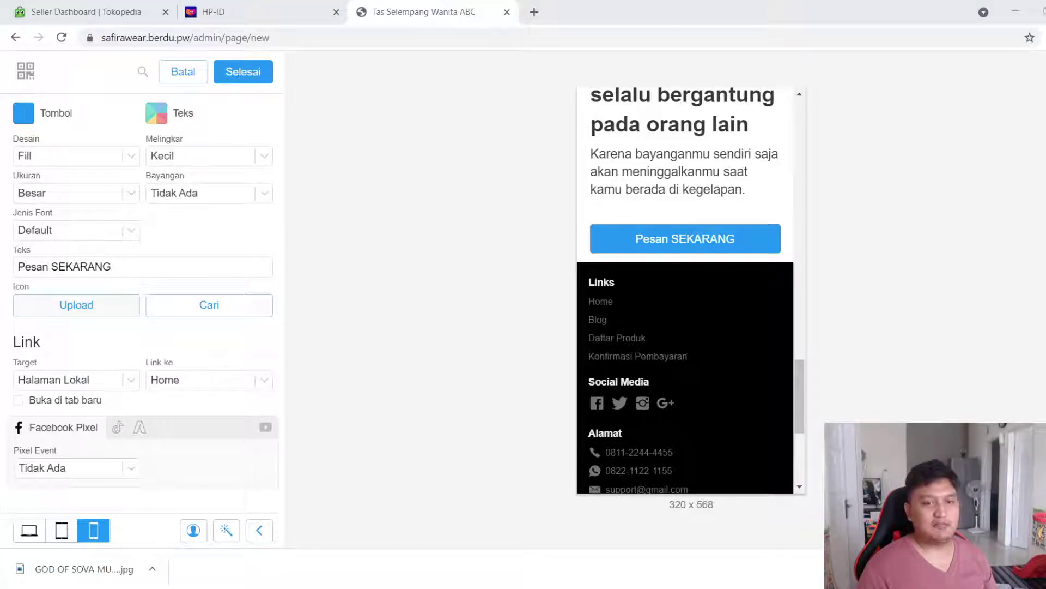
left_click(485, 391)
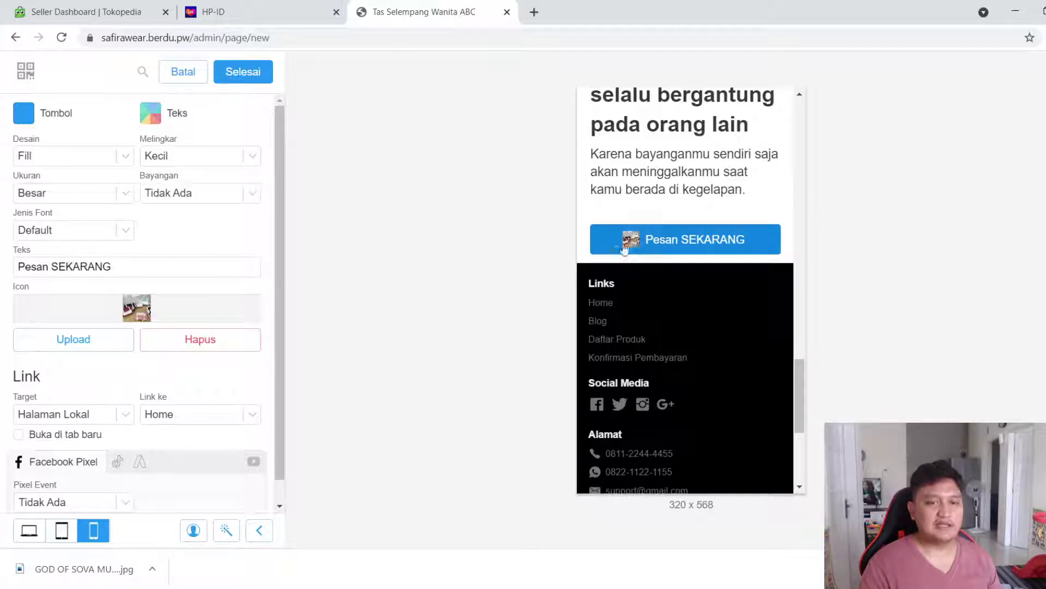
Replace the photo icon on the "Pesan SEKARANG" button with the solid WhatsApp icon
left_click(220, 341)
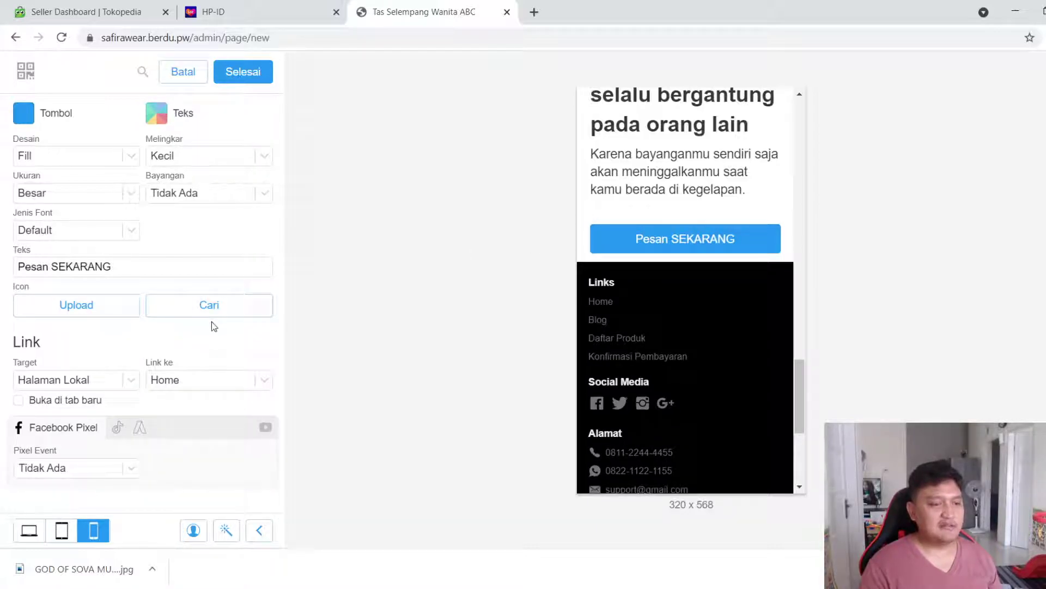
left_click(211, 304)
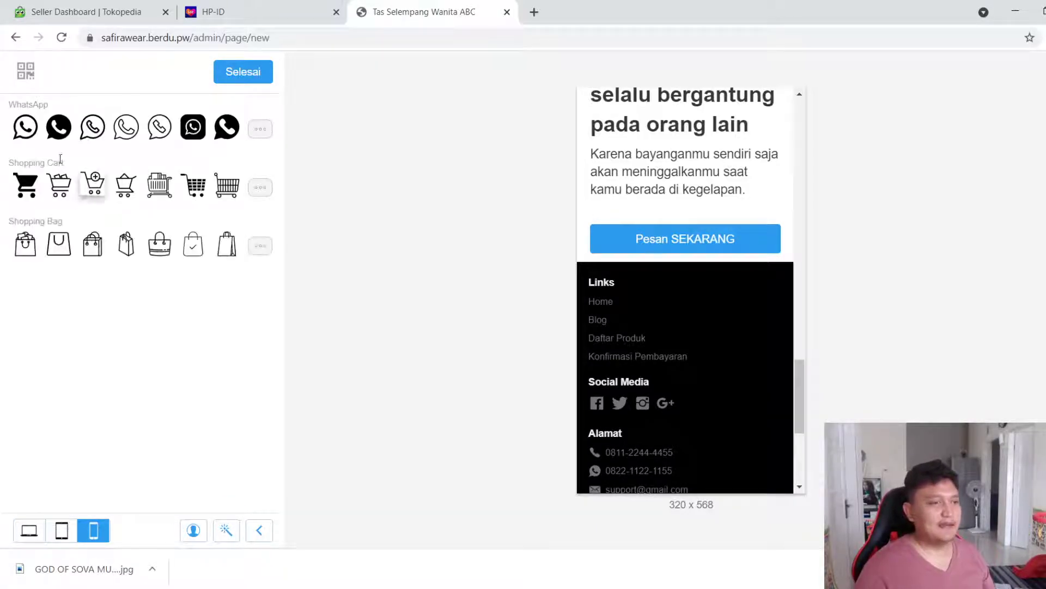
left_click(58, 127)
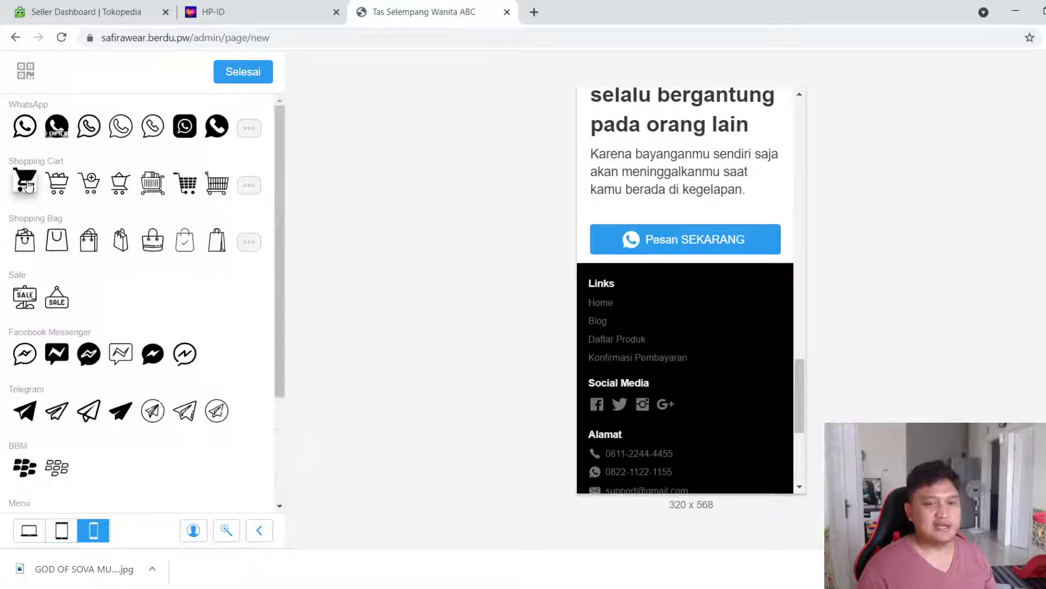
left_click(248, 73)
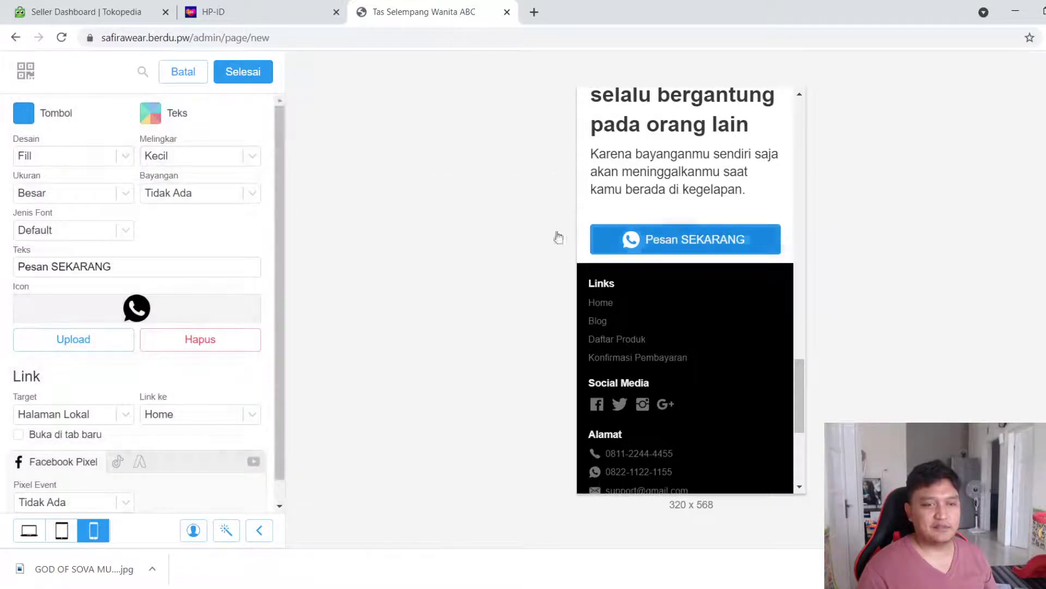
Replace the button's WhatsApp icon with the solid Shopping Cart icon
left_click(168, 344)
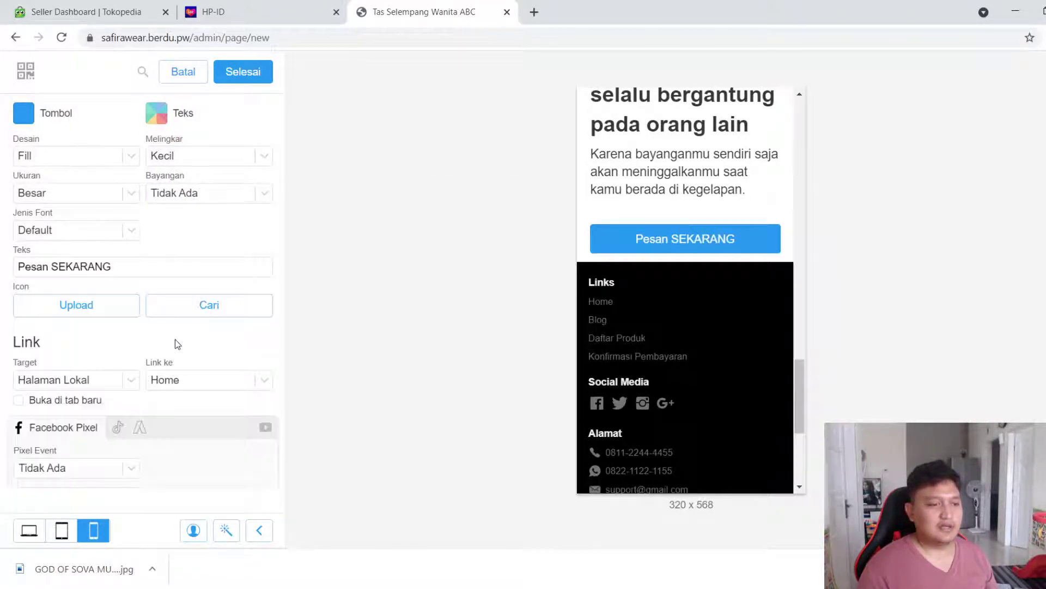
left_click(180, 305)
left_click(24, 183)
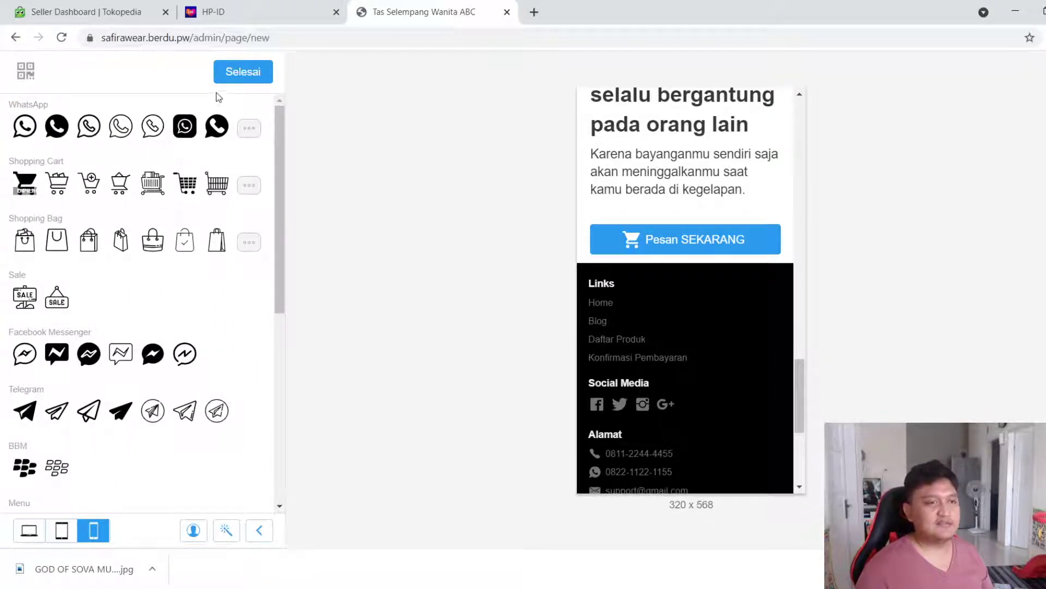
left_click(228, 77)
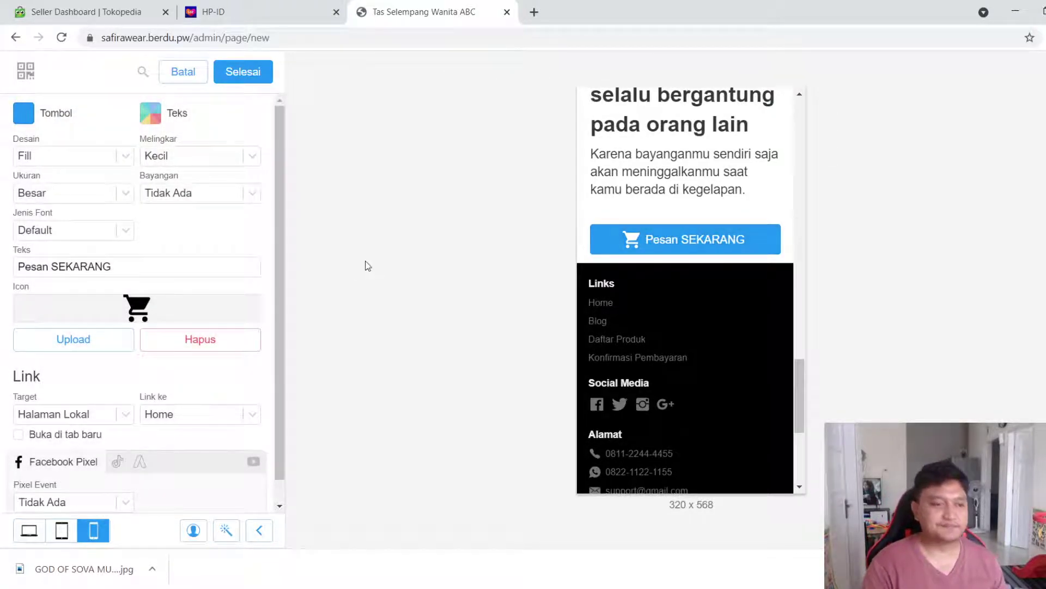
Try WhatsApp and URL as the button's link target, enter trial text as the URL and clear it again
scroll(109, 332, "down", 1)
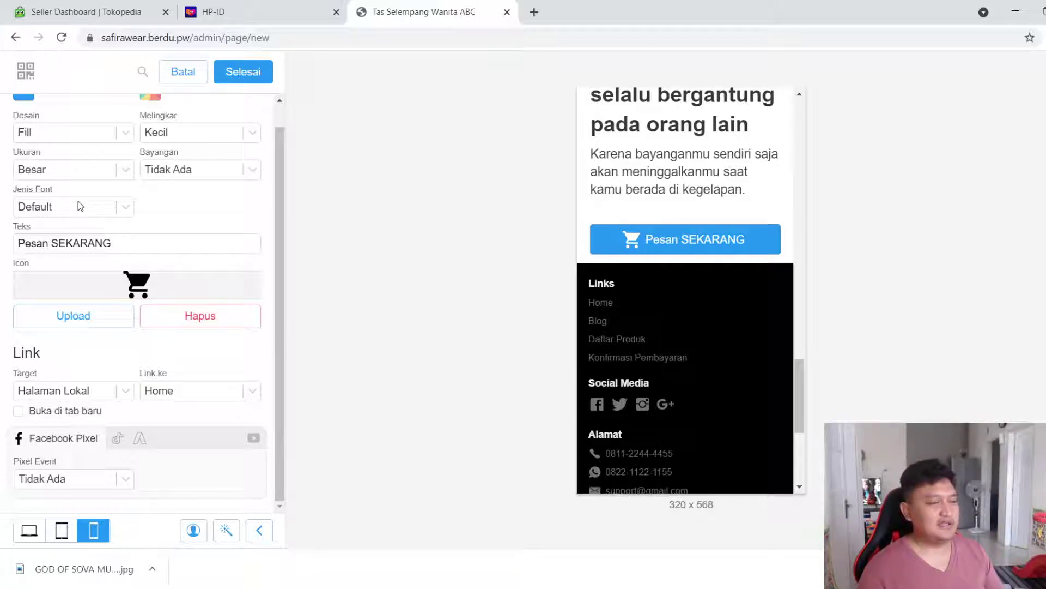
left_click(65, 257)
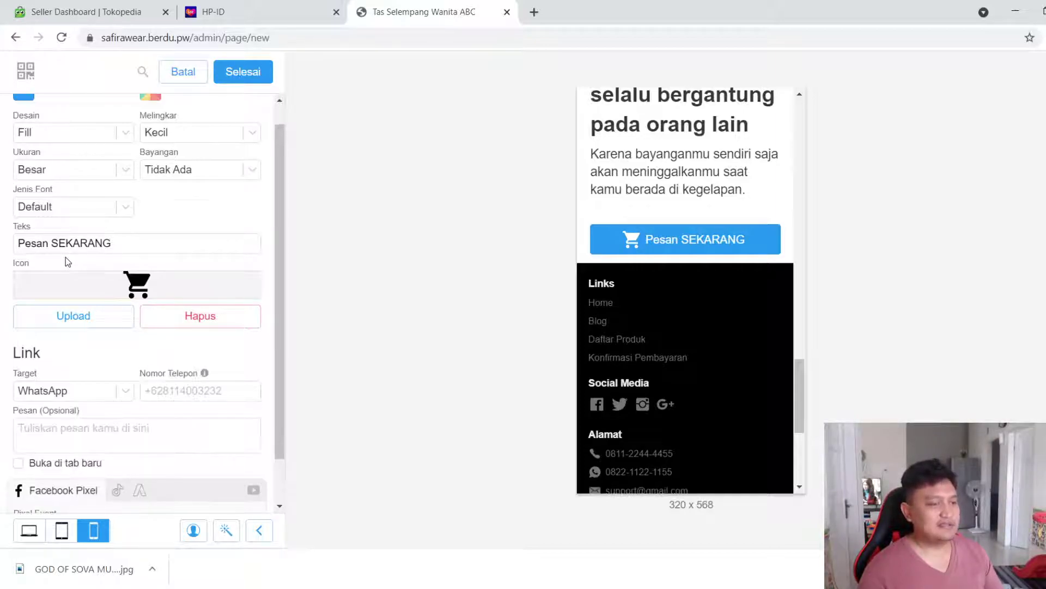
left_click(93, 208)
left_click(197, 174)
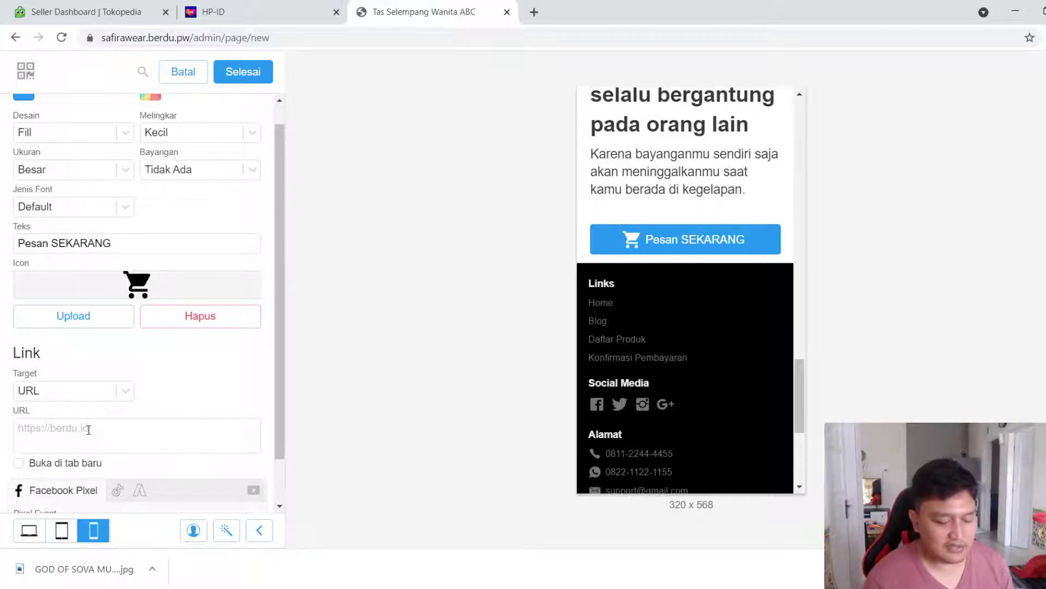
type("jnvsdlukvhbkjvhv")
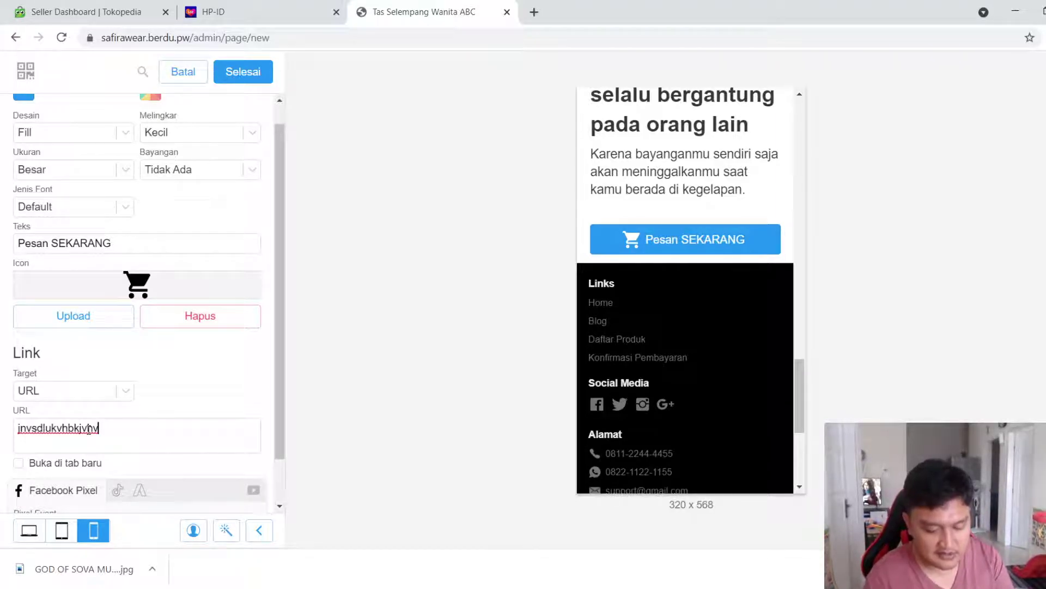
key("BackSpace")
key("BackSpace")
key("BackSpace")
key("BackSpace")
key("BackSpace")
key("BackSpace")
key("BackSpace")
key("BackSpace")
key("BackSpace")
key("BackSpace")
key("BackSpace")
key("BackSpace")
key("BackSpace")
key("BackSpace")
key("BackSpace")
key("BackSpace")
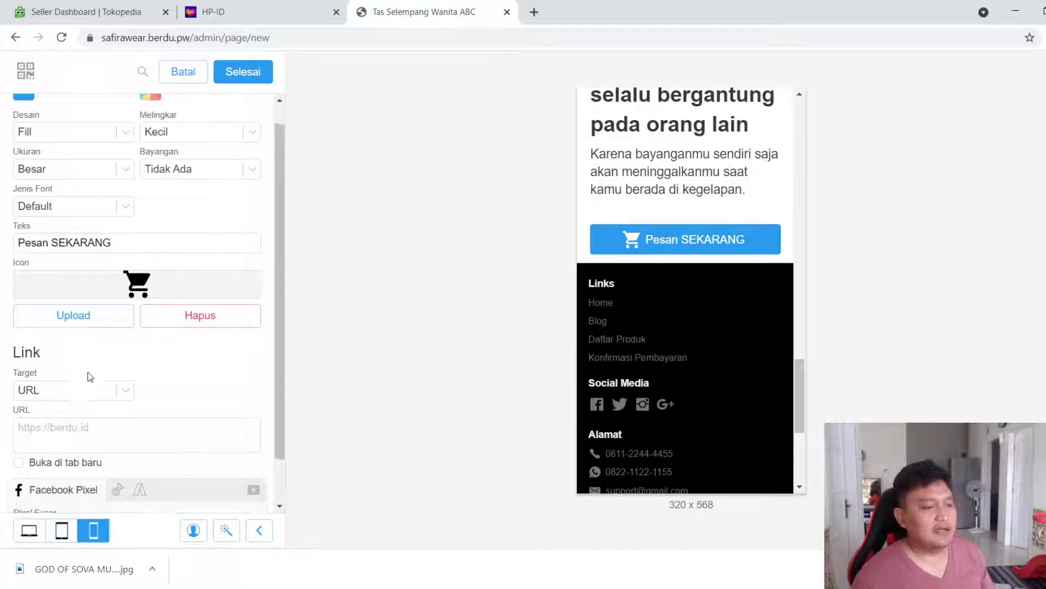
Set the button's link target to WhatsApp and enter a masked placeholder phone number
scroll(87, 351, "down", 1)
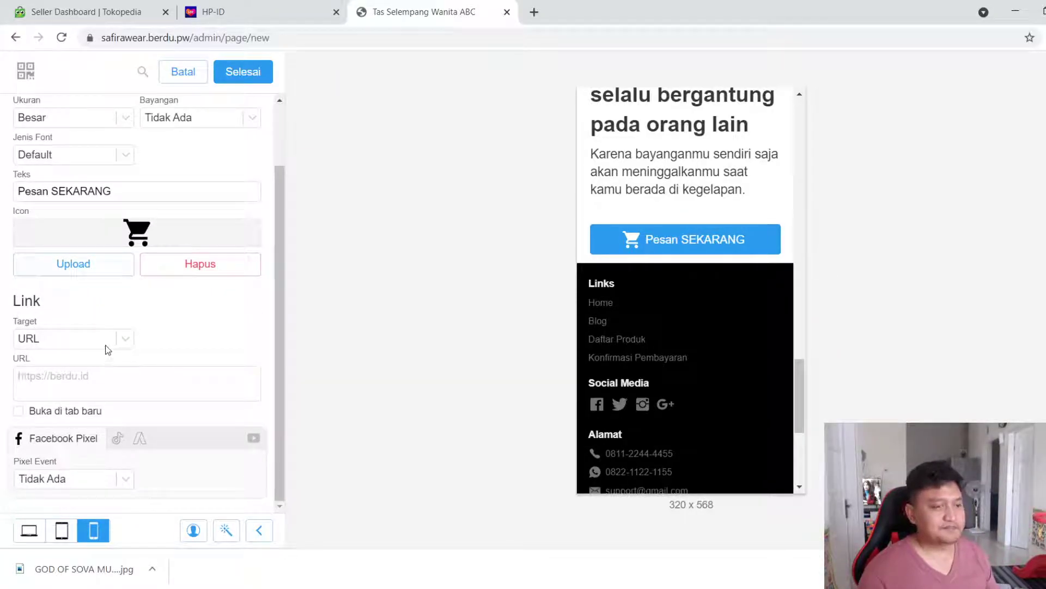
left_click(68, 436)
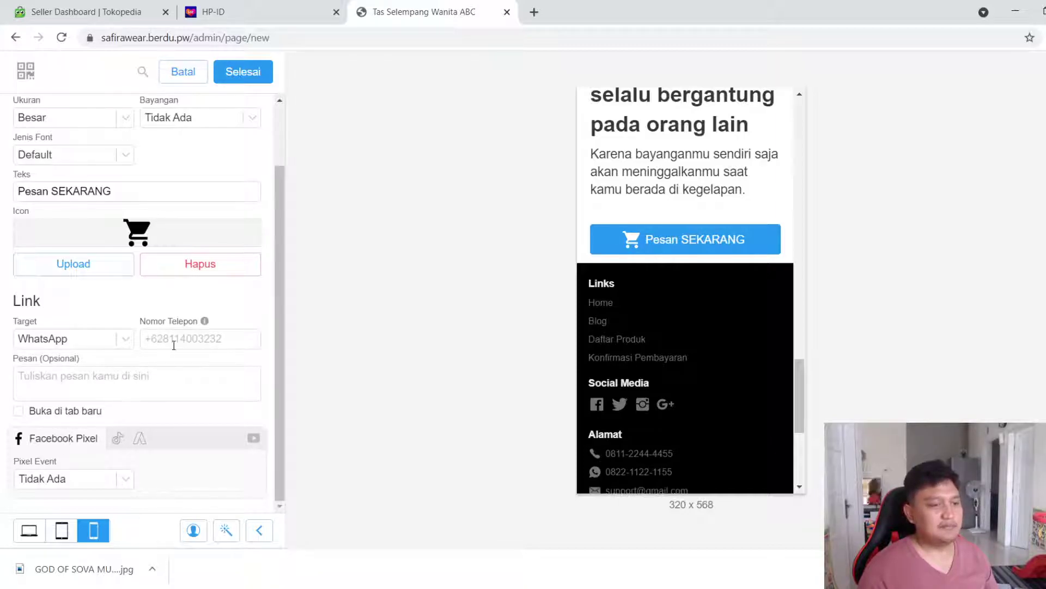
left_click(190, 338)
type("08xxxxxxxx")
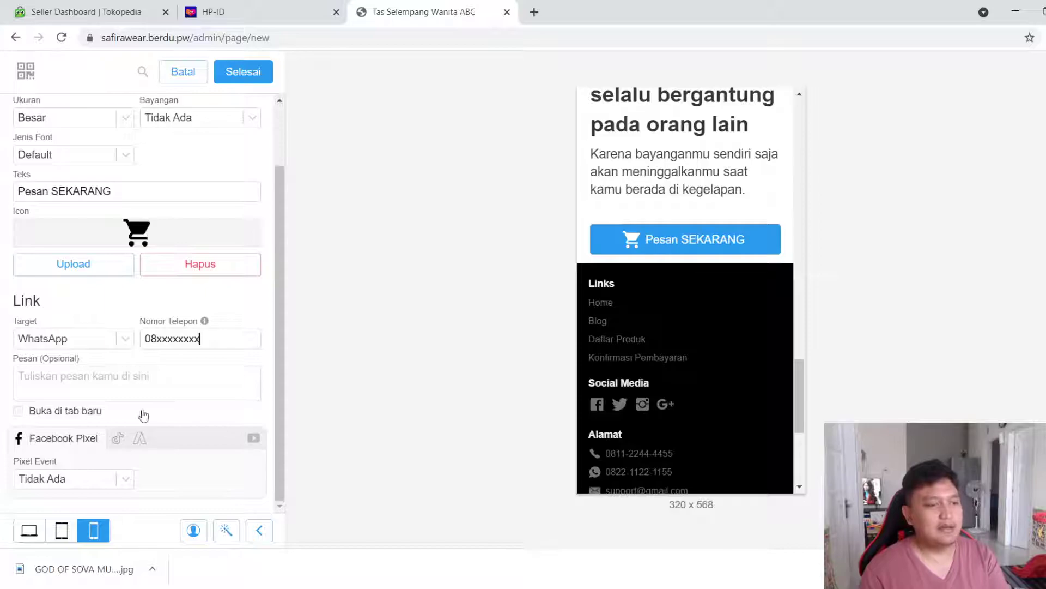
Fill the optional WhatsApp message with "Halo admin toko safira, sya tertarik dengan promo produk tas abc, bagaiman cara pemesananya? tollong dibantu. terimakasih"
left_click(127, 383)
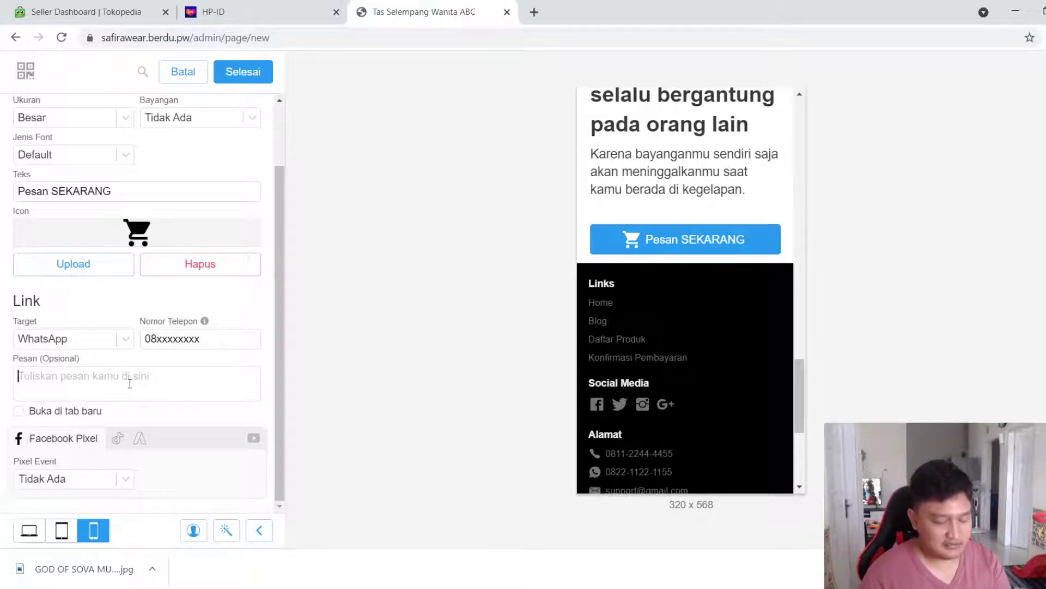
type("Halo ad")
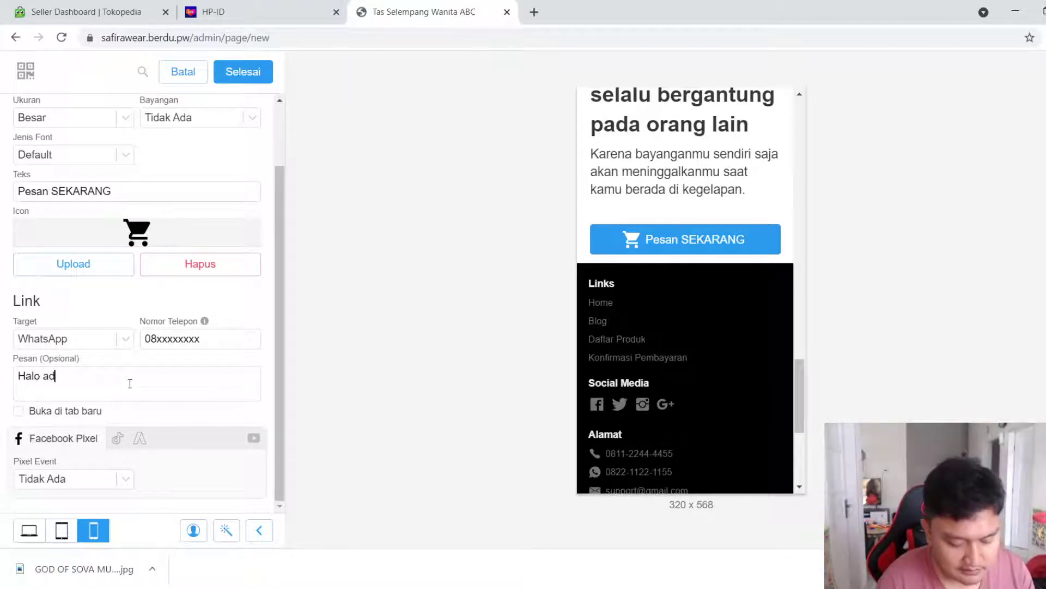
type("nib t")
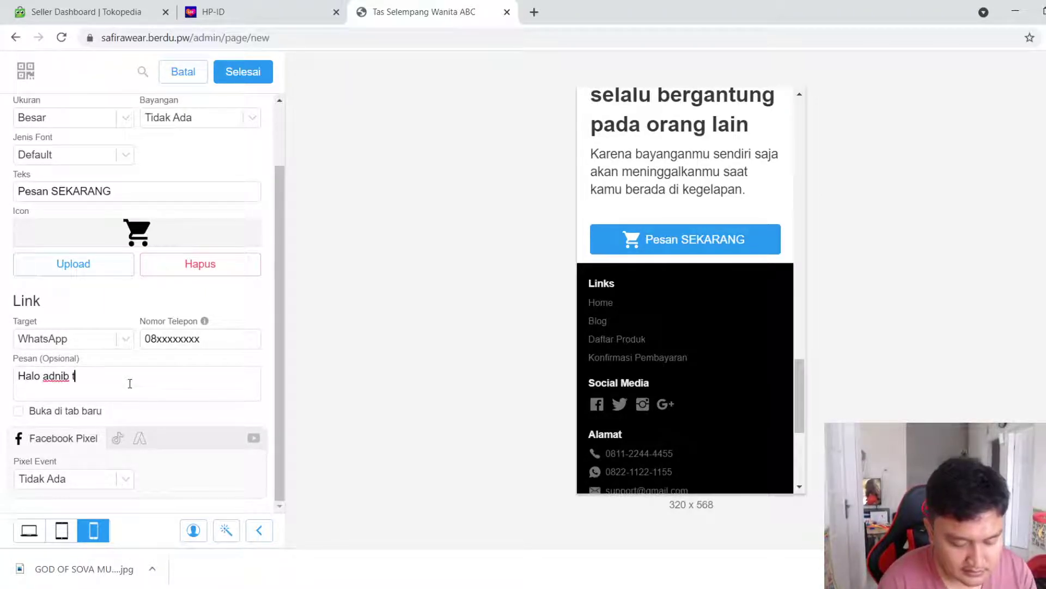
key("BackSpace")
key("BackSpace")
key("BackSpace")
key("BackSpace")
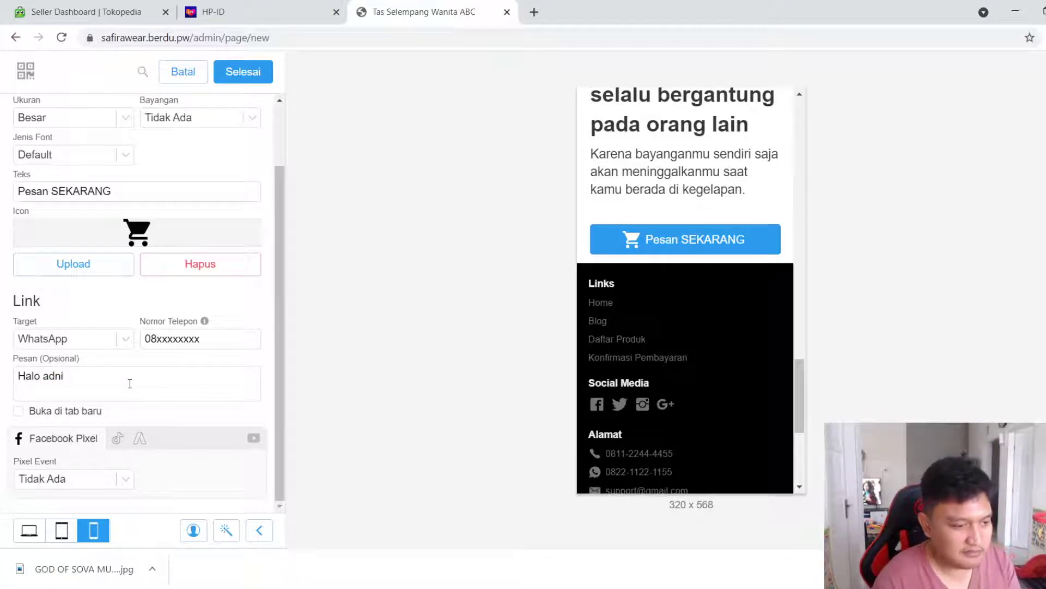
type("min safira")
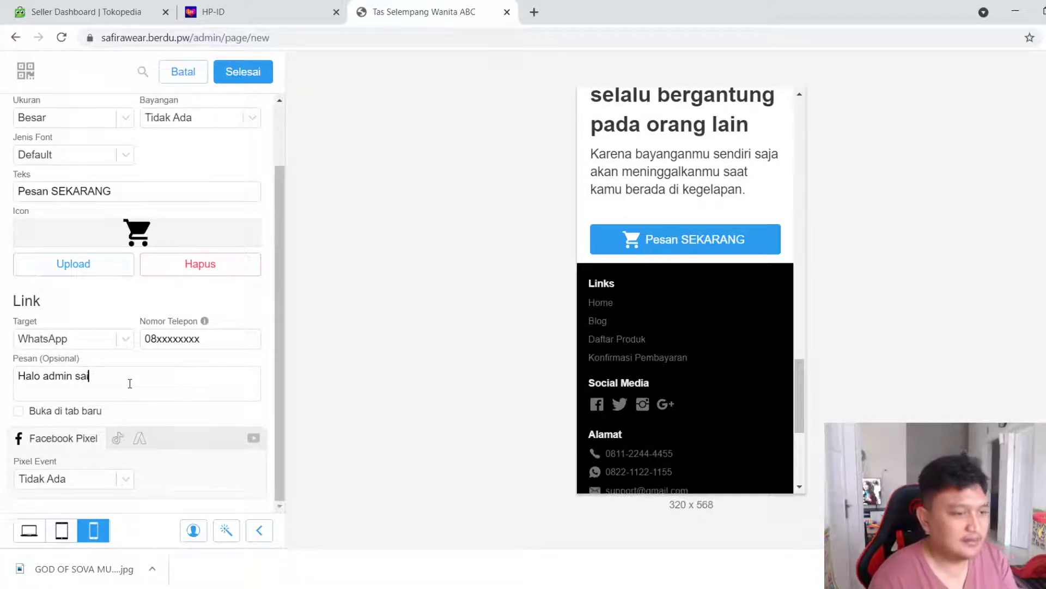
key("BackSpace")
key("BackSpace")
key("BackSpace")
key("BackSpace")
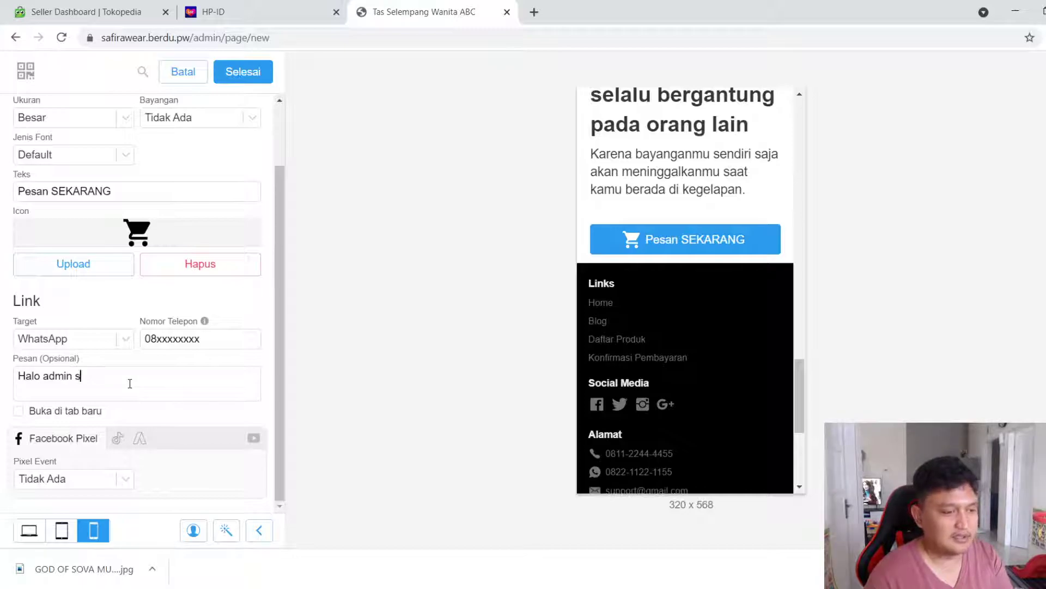
type("toko safira, sya tertari")
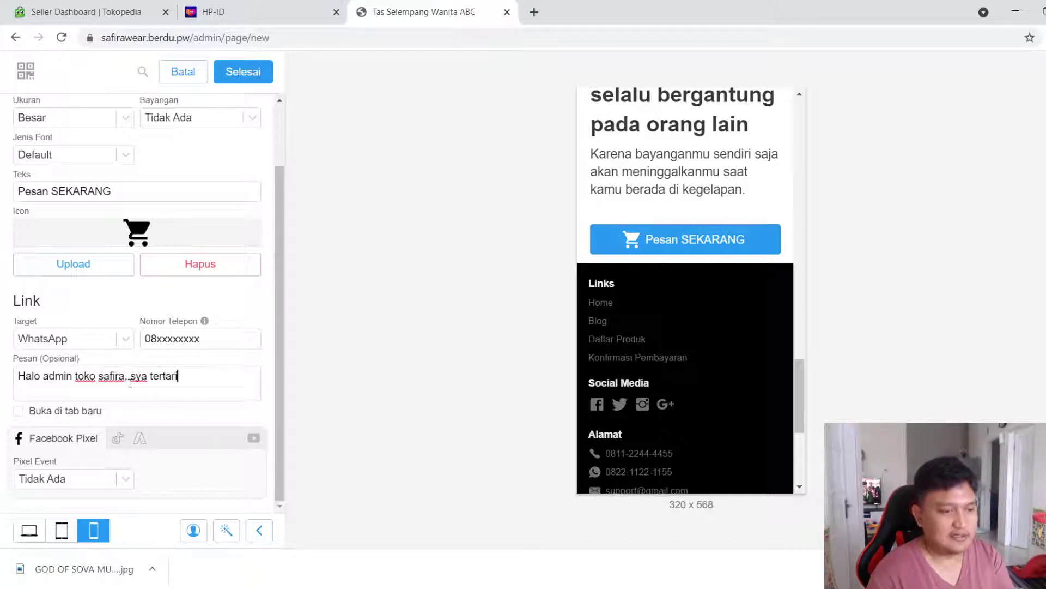
type("k dengan promo")
key("BackSpace")
type("produk tas abc")
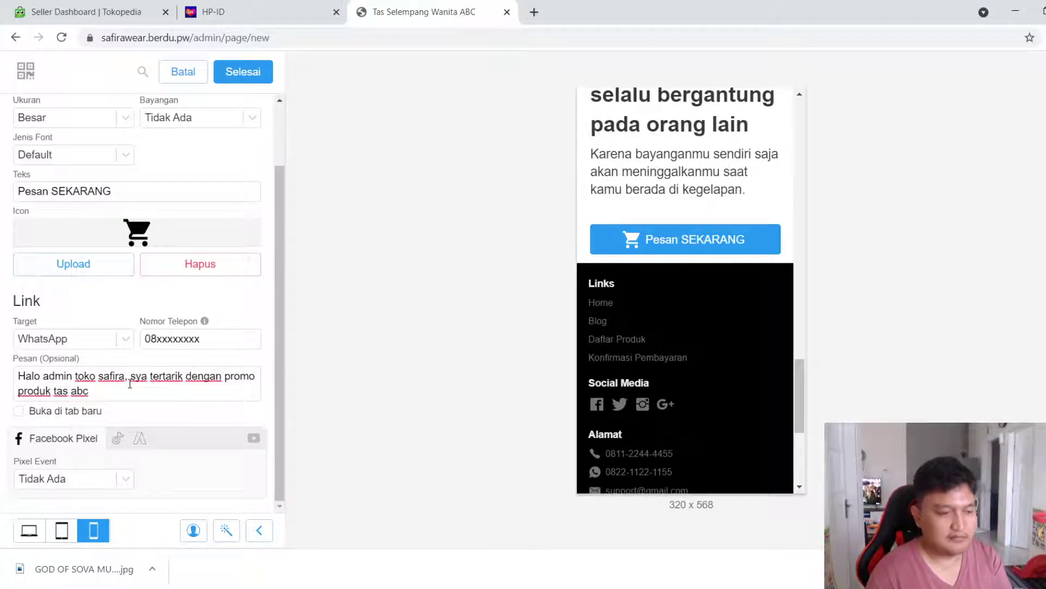
type(". bamn")
type("aiman cara pem")
type("esannnya")
key("BackSpace")
key("BackSpace")
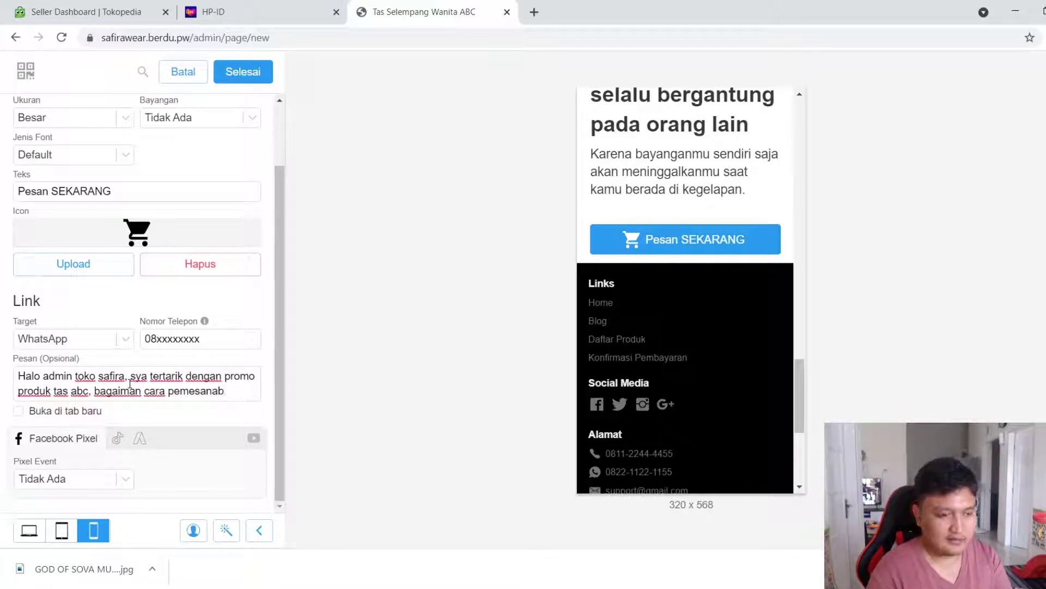
type("nya? tollong do")
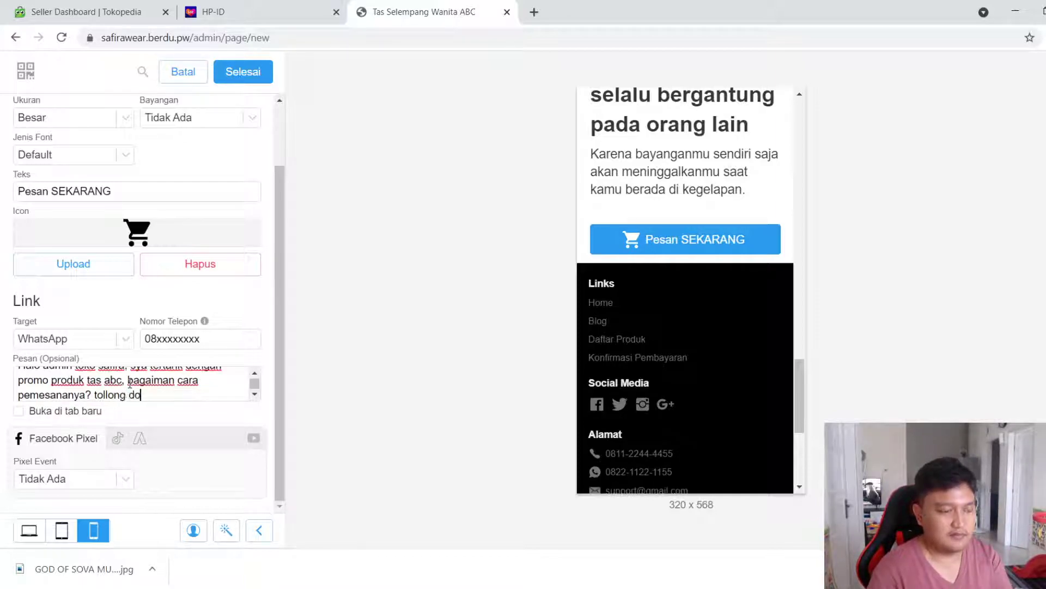
type("bantu. terimakasih")
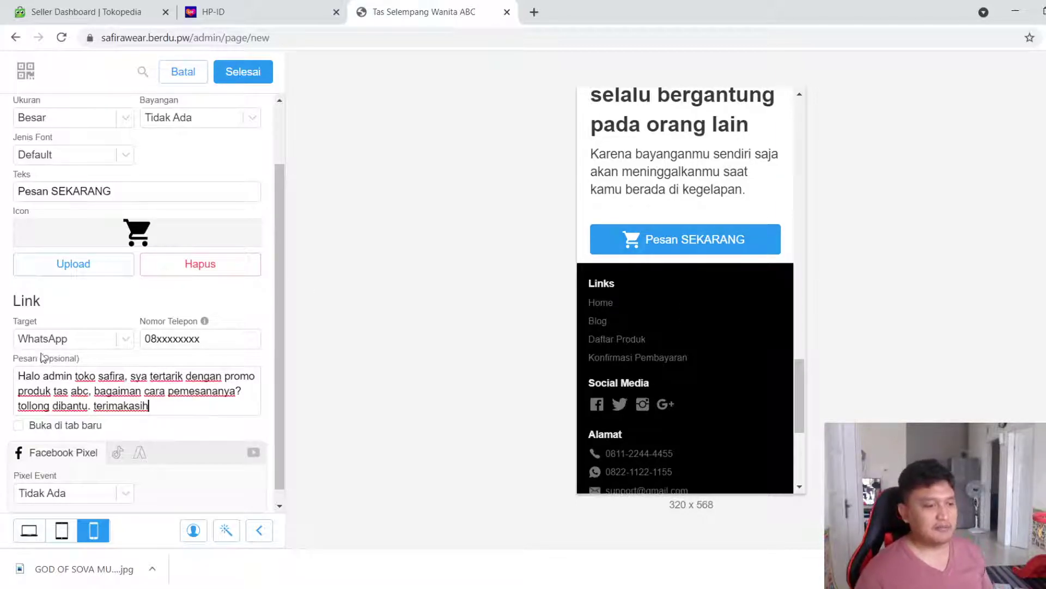
Review the button's WhatsApp link settings and finish editing the Tombol section, returning to the page's section list
left_click_drag(149, 406, 7, 369)
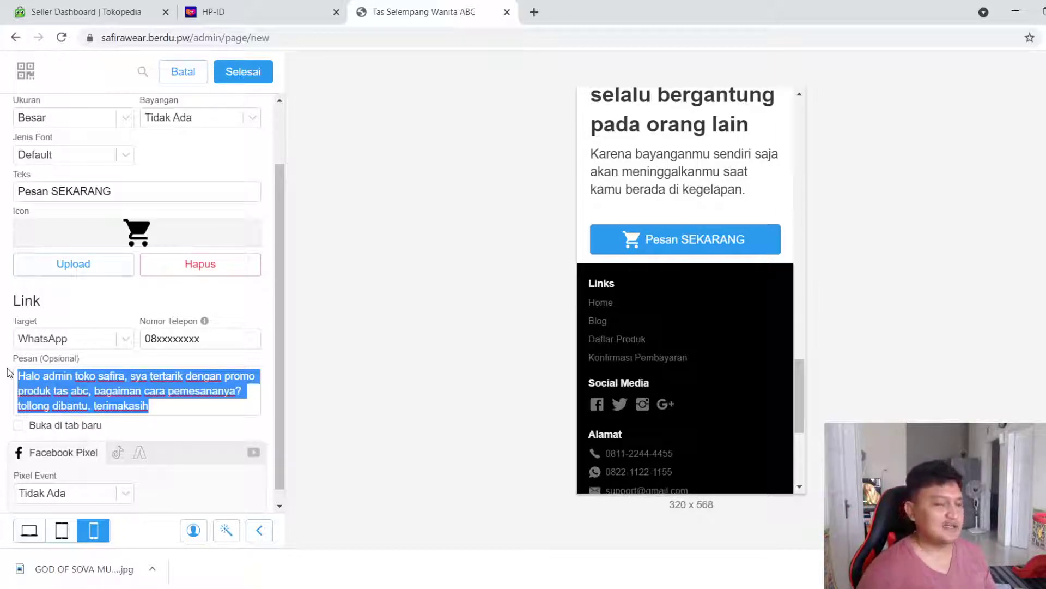
scroll(207, 327, "up", 1)
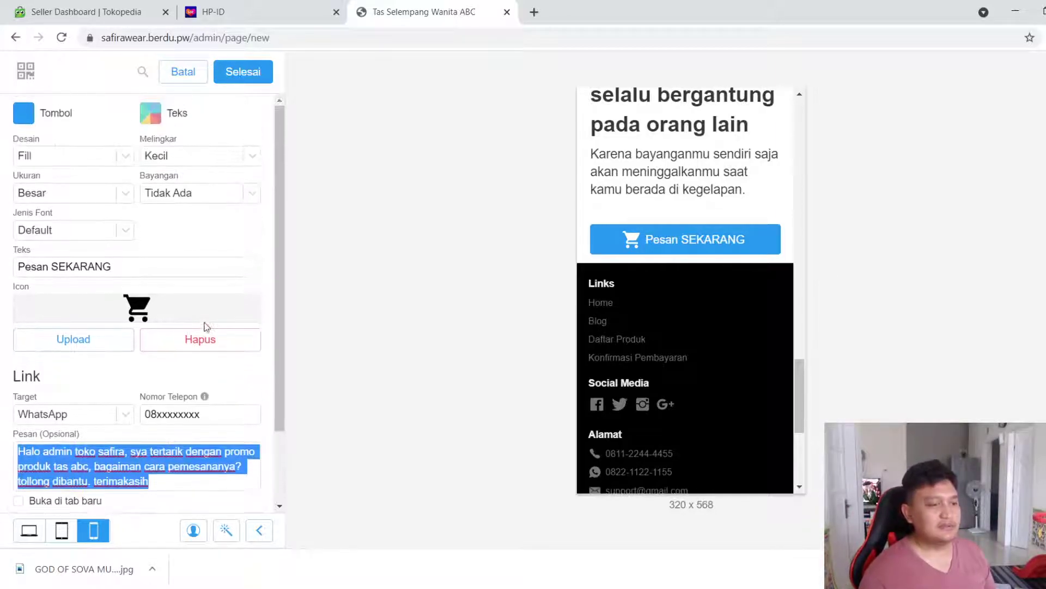
scroll(206, 326, "down", 1)
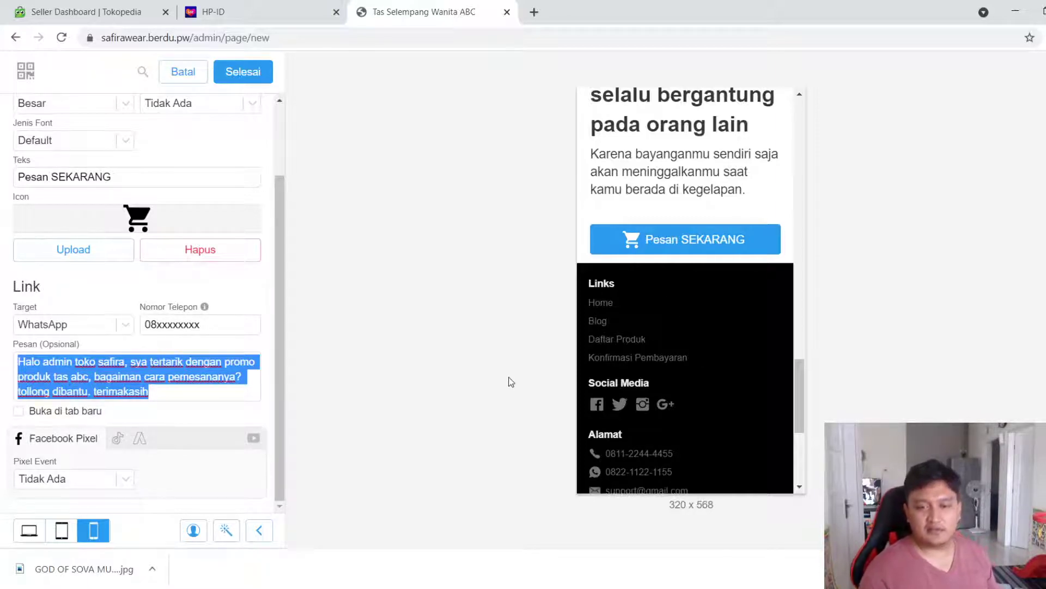
scroll(752, 324, "up", 10)
scroll(752, 327, "down", 10)
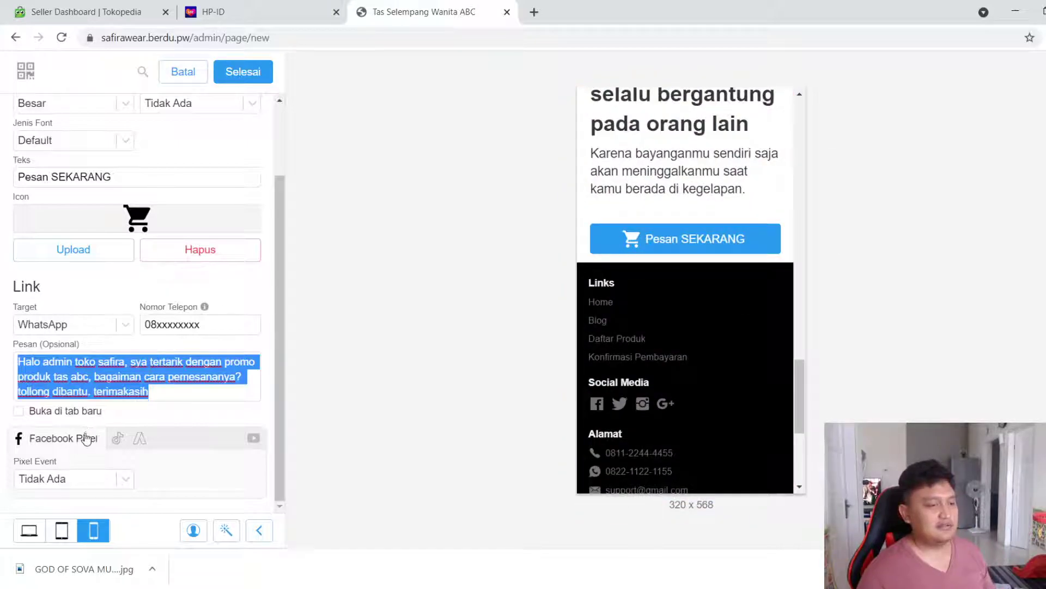
scroll(101, 436, "up", 2)
scroll(158, 357, "down", 2)
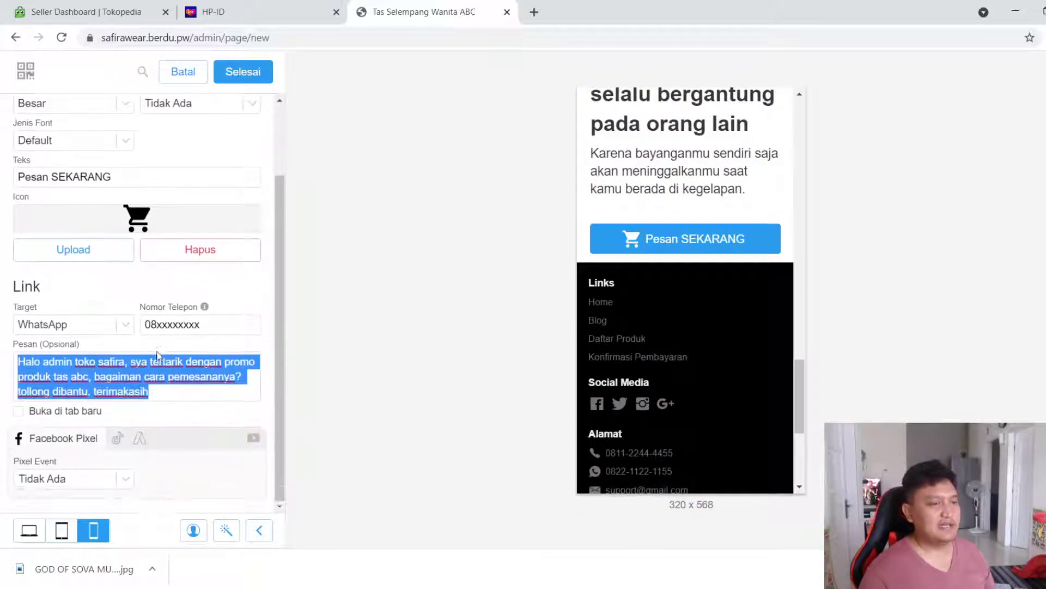
left_click(250, 75)
left_click(241, 72)
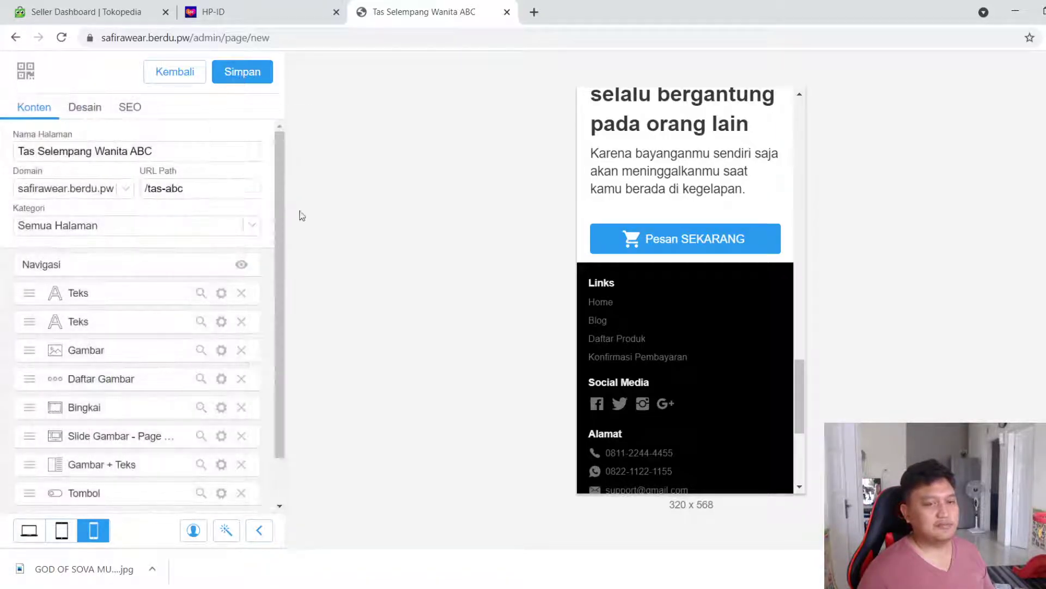
Hide the page's Footer and Navigasi sections and check the whole page in the mobile preview
scroll(669, 376, "down", 5)
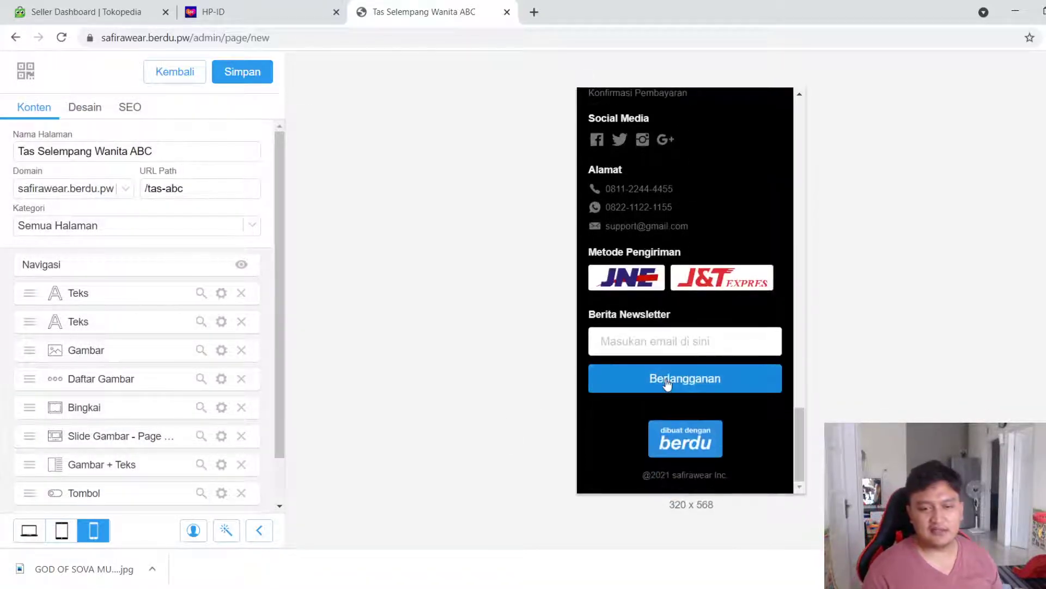
scroll(668, 376, "up", 7)
scroll(662, 404, "down", 7)
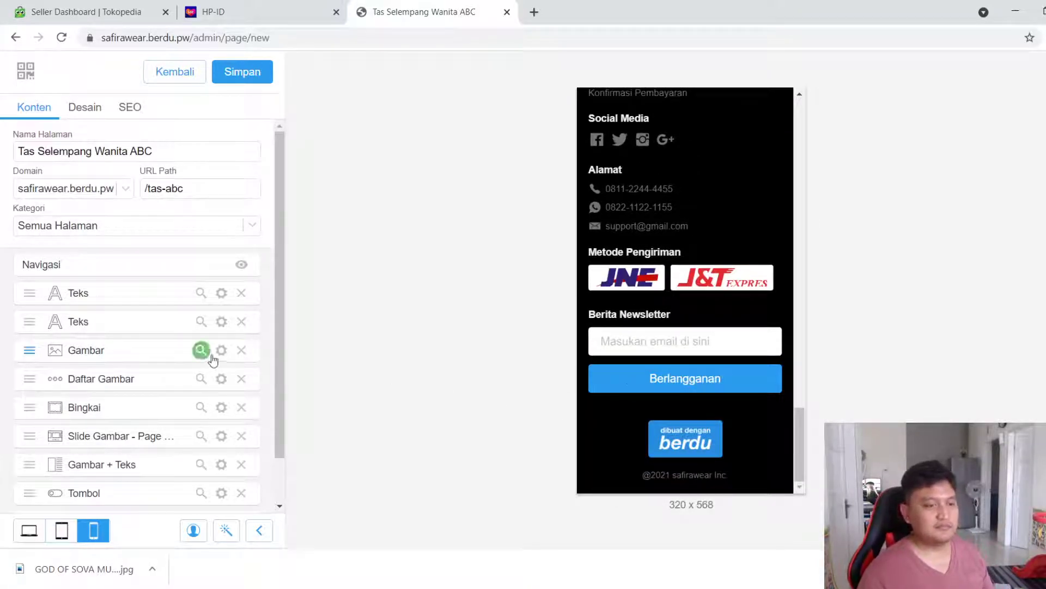
scroll(114, 364, "down", 1)
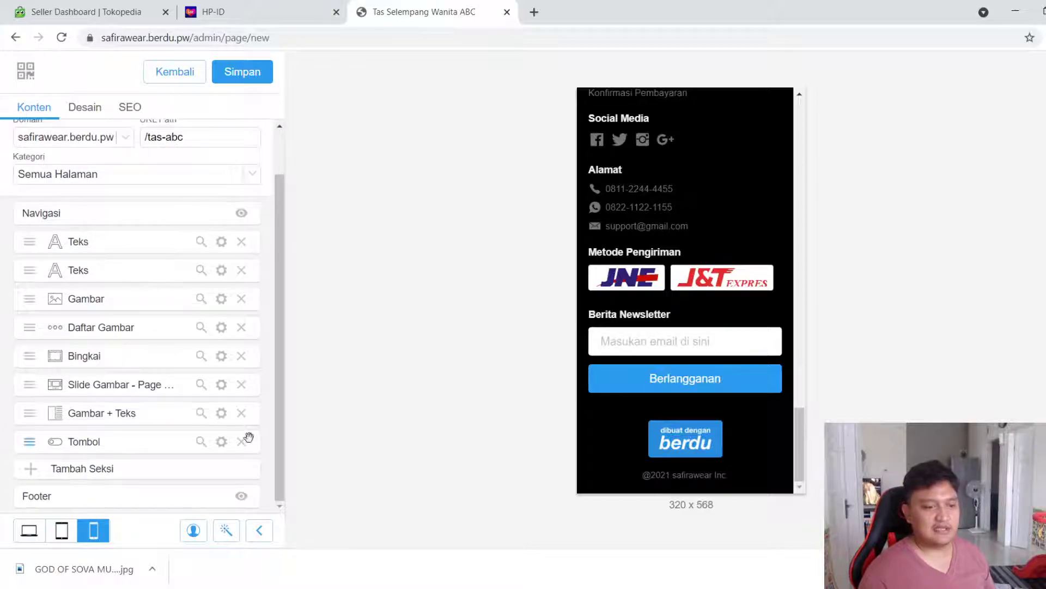
left_click(241, 496)
scroll(207, 469, "up", 1)
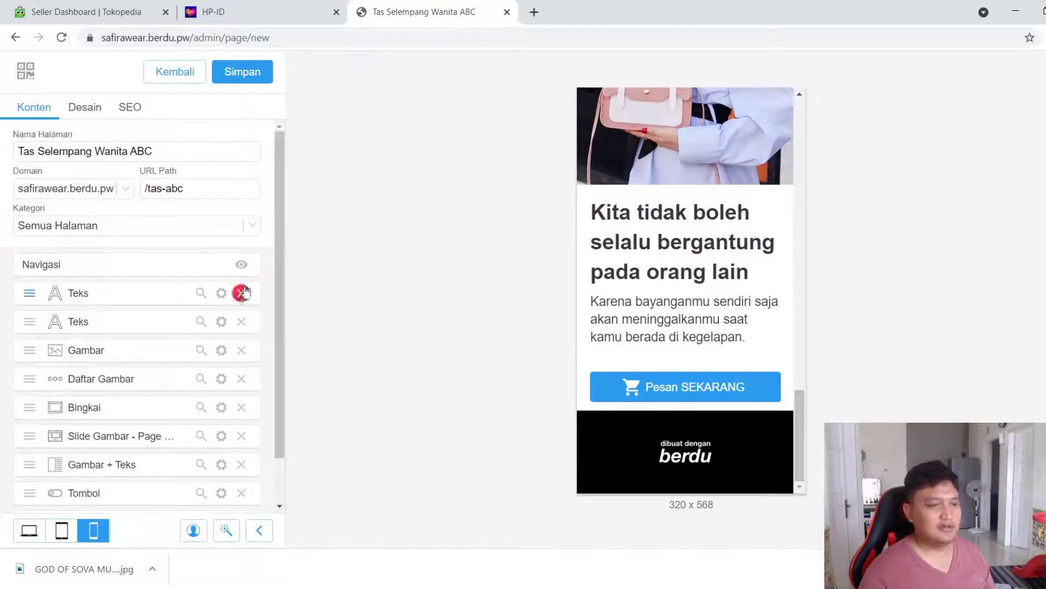
left_click(240, 264)
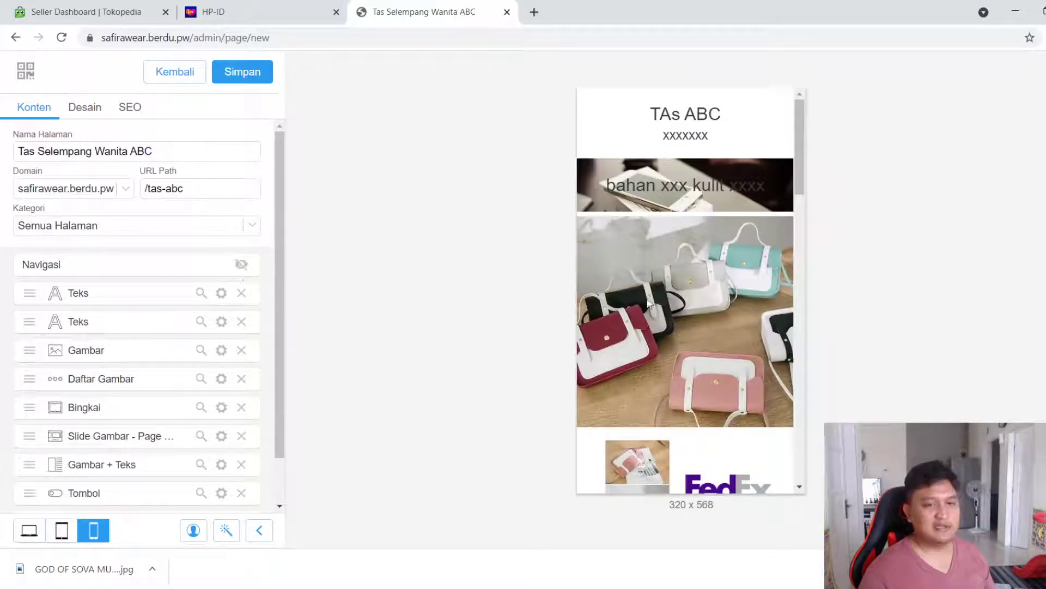
scroll(674, 331, "down", 5)
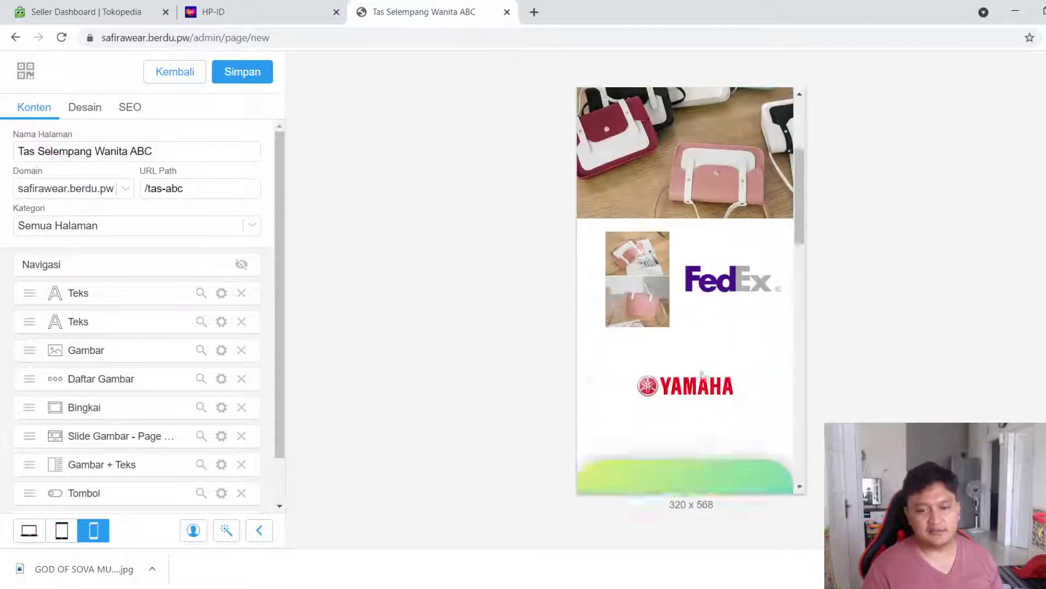
scroll(702, 380, "down", 8)
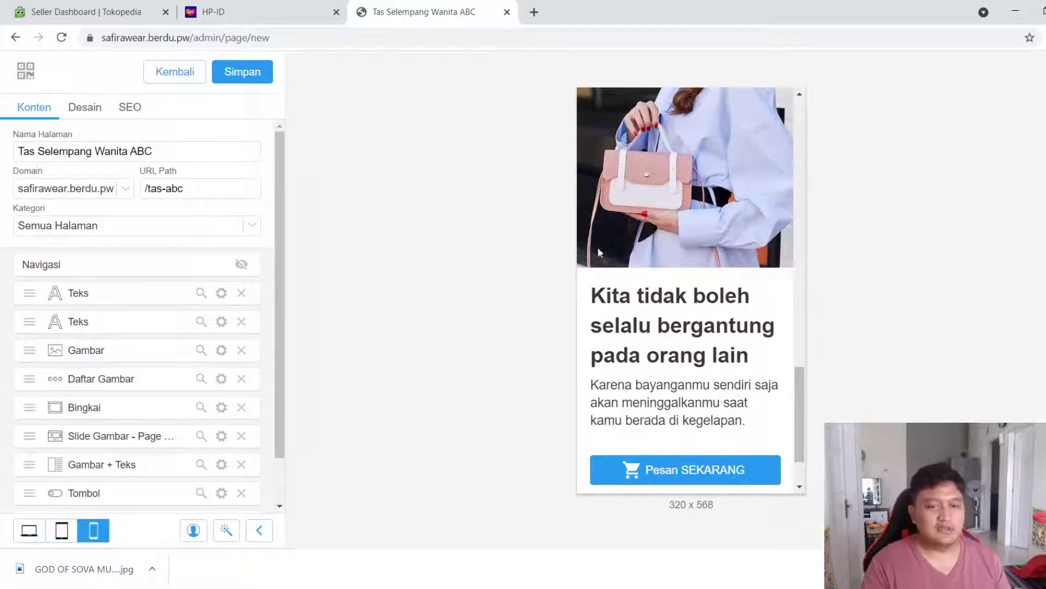
scroll(658, 230, "down", 3)
scroll(648, 288, "up", 15)
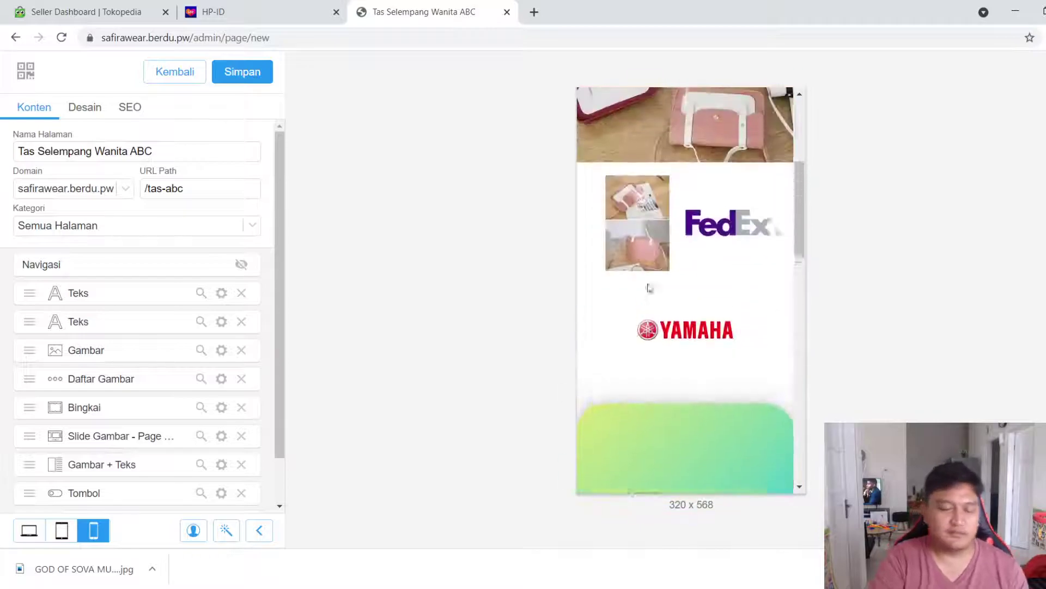